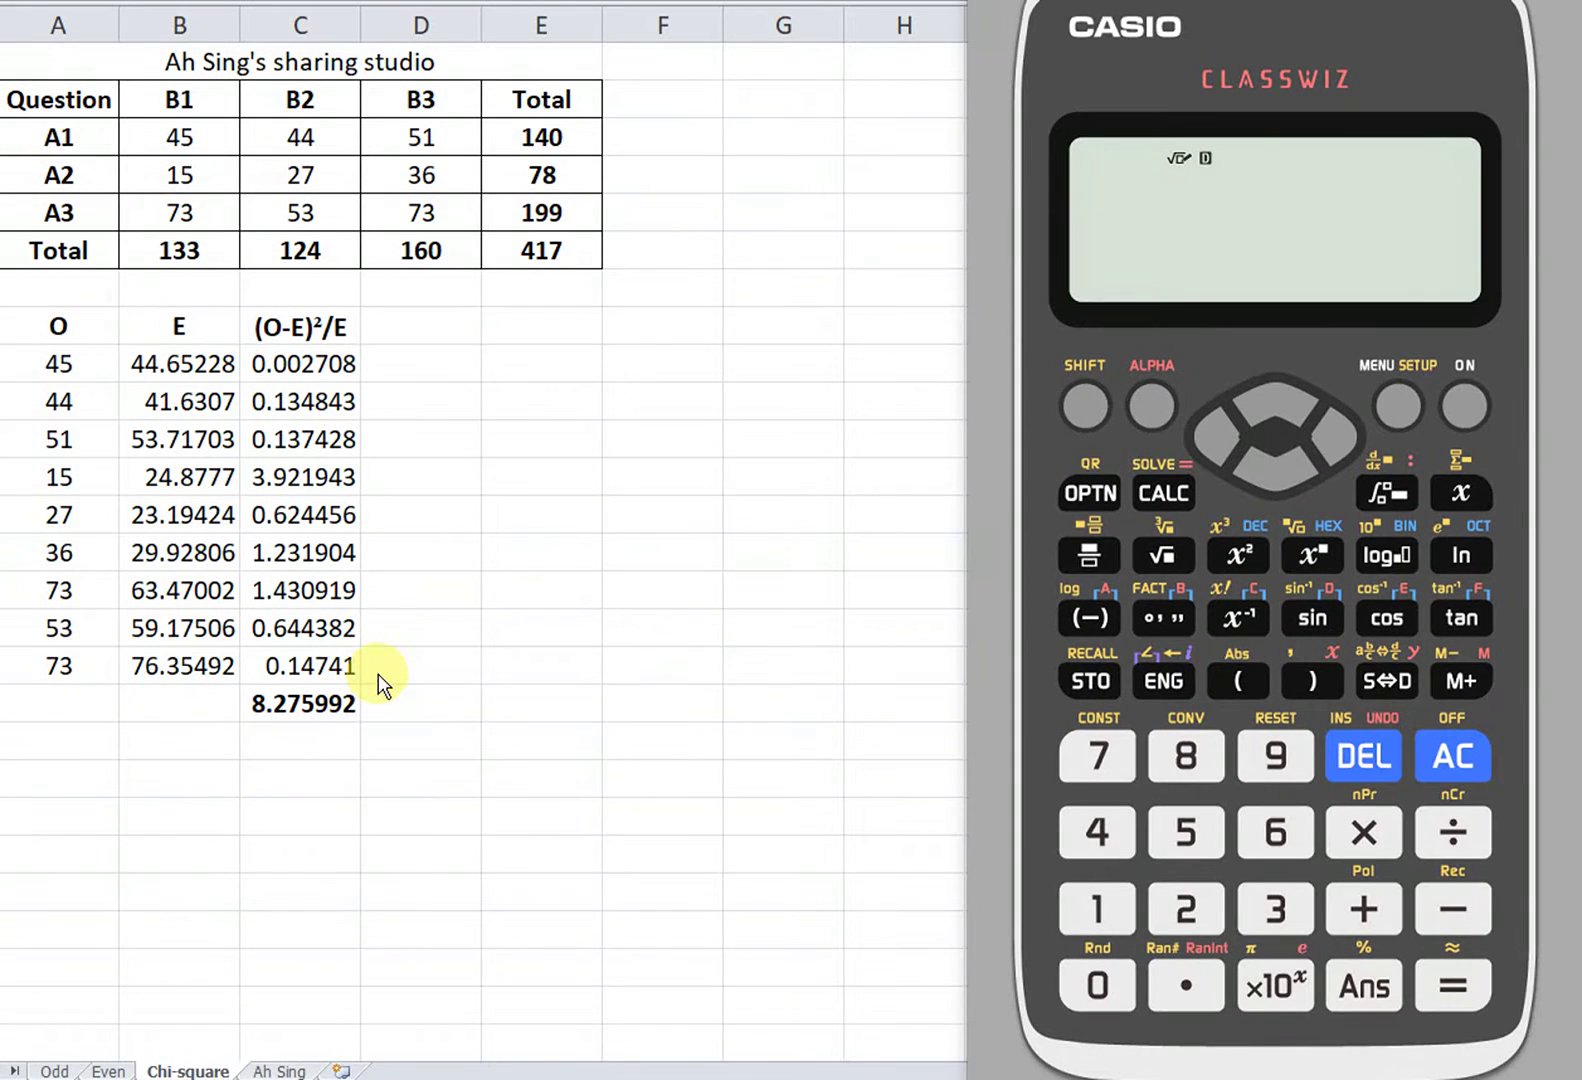
Open the calculator's Spreadsheet mode and enter the observed values 45, 44 and 51 in cells A1 to A3
click(1402, 406)
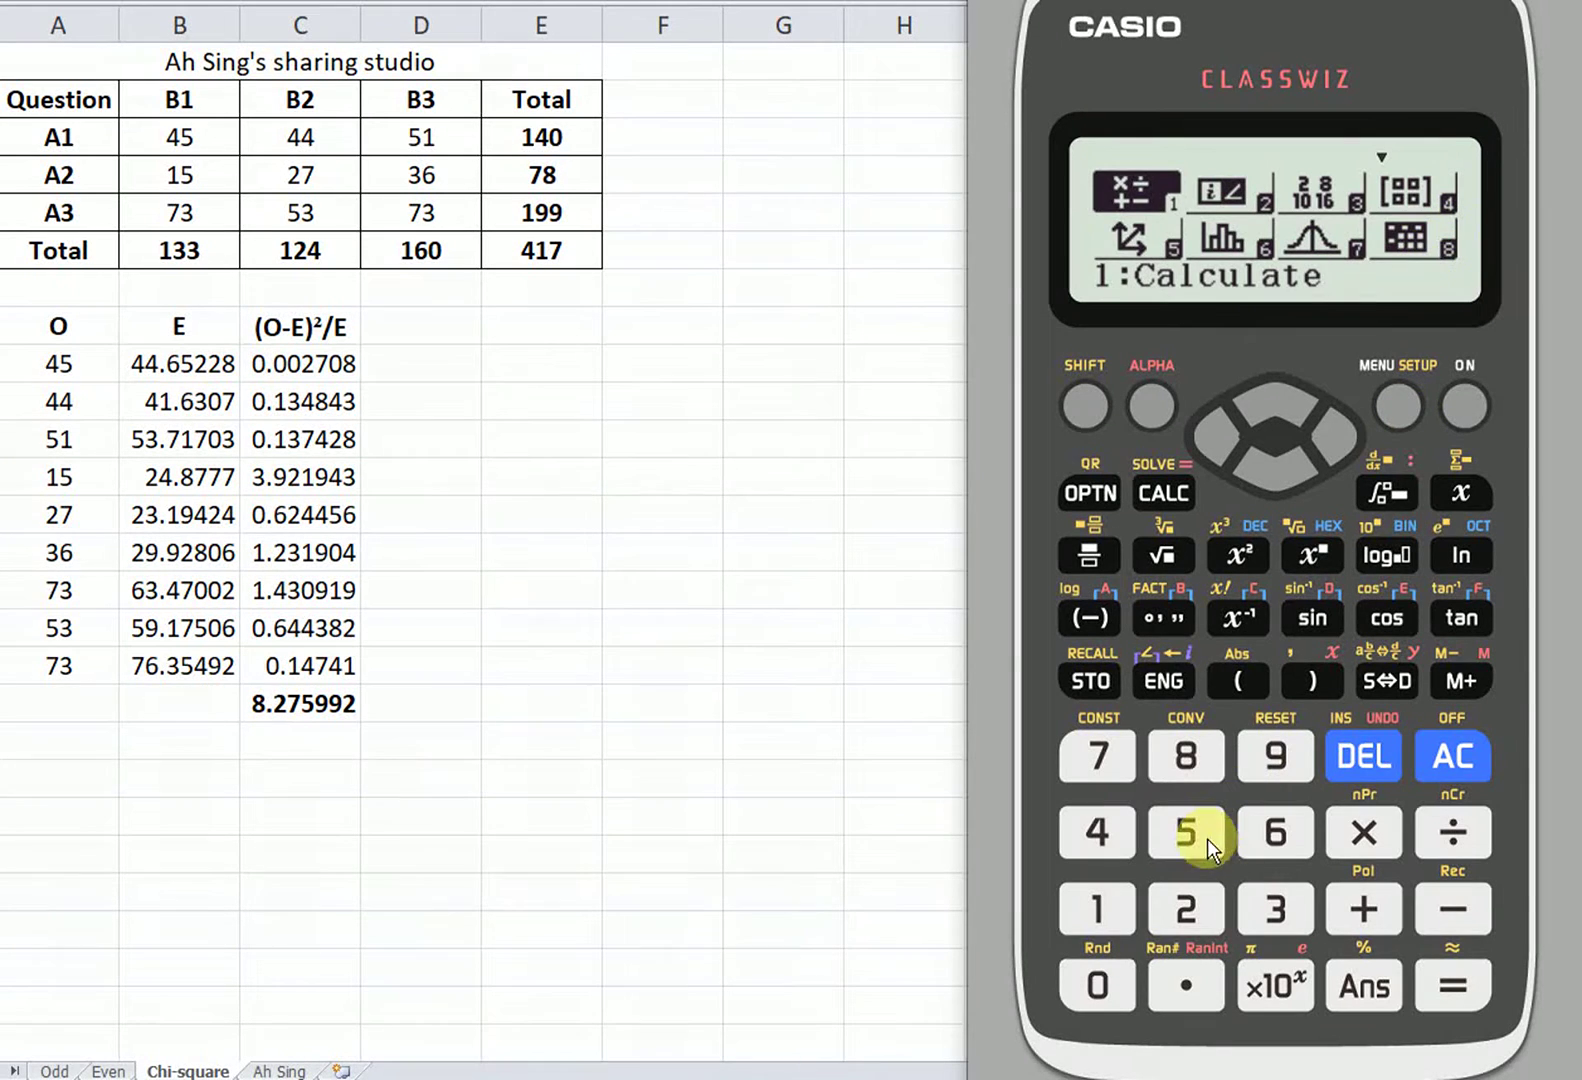
click(1182, 757)
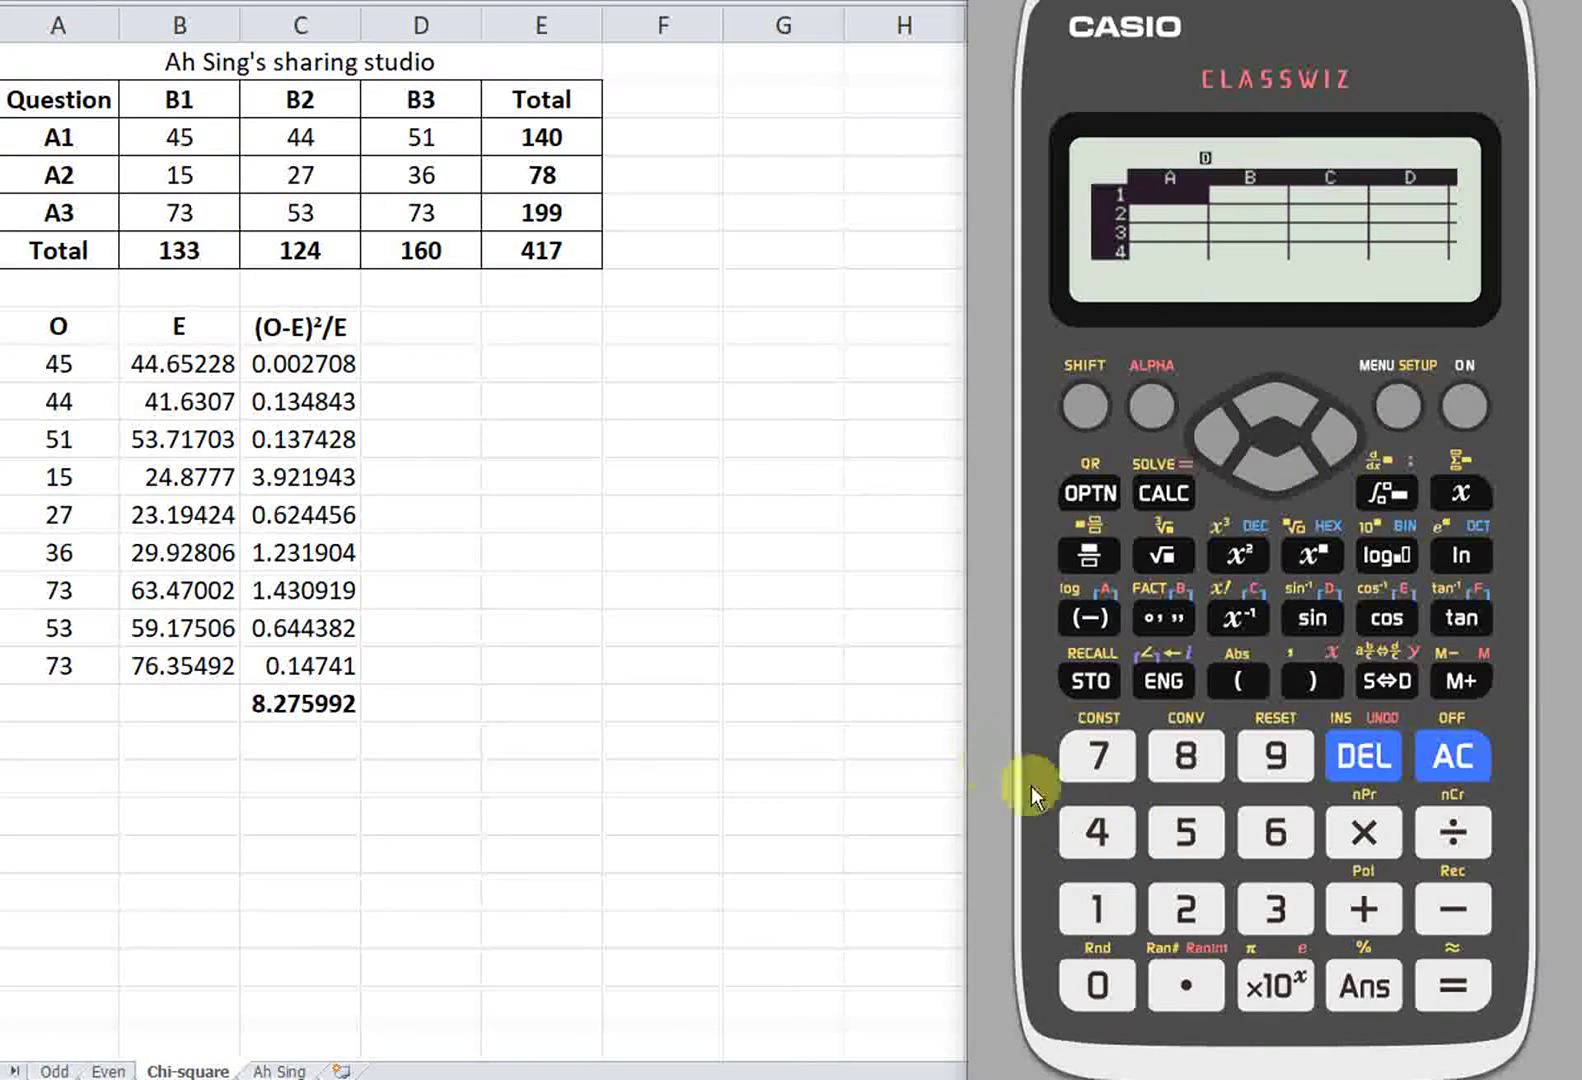
click(1091, 828)
click(1186, 834)
click(1469, 983)
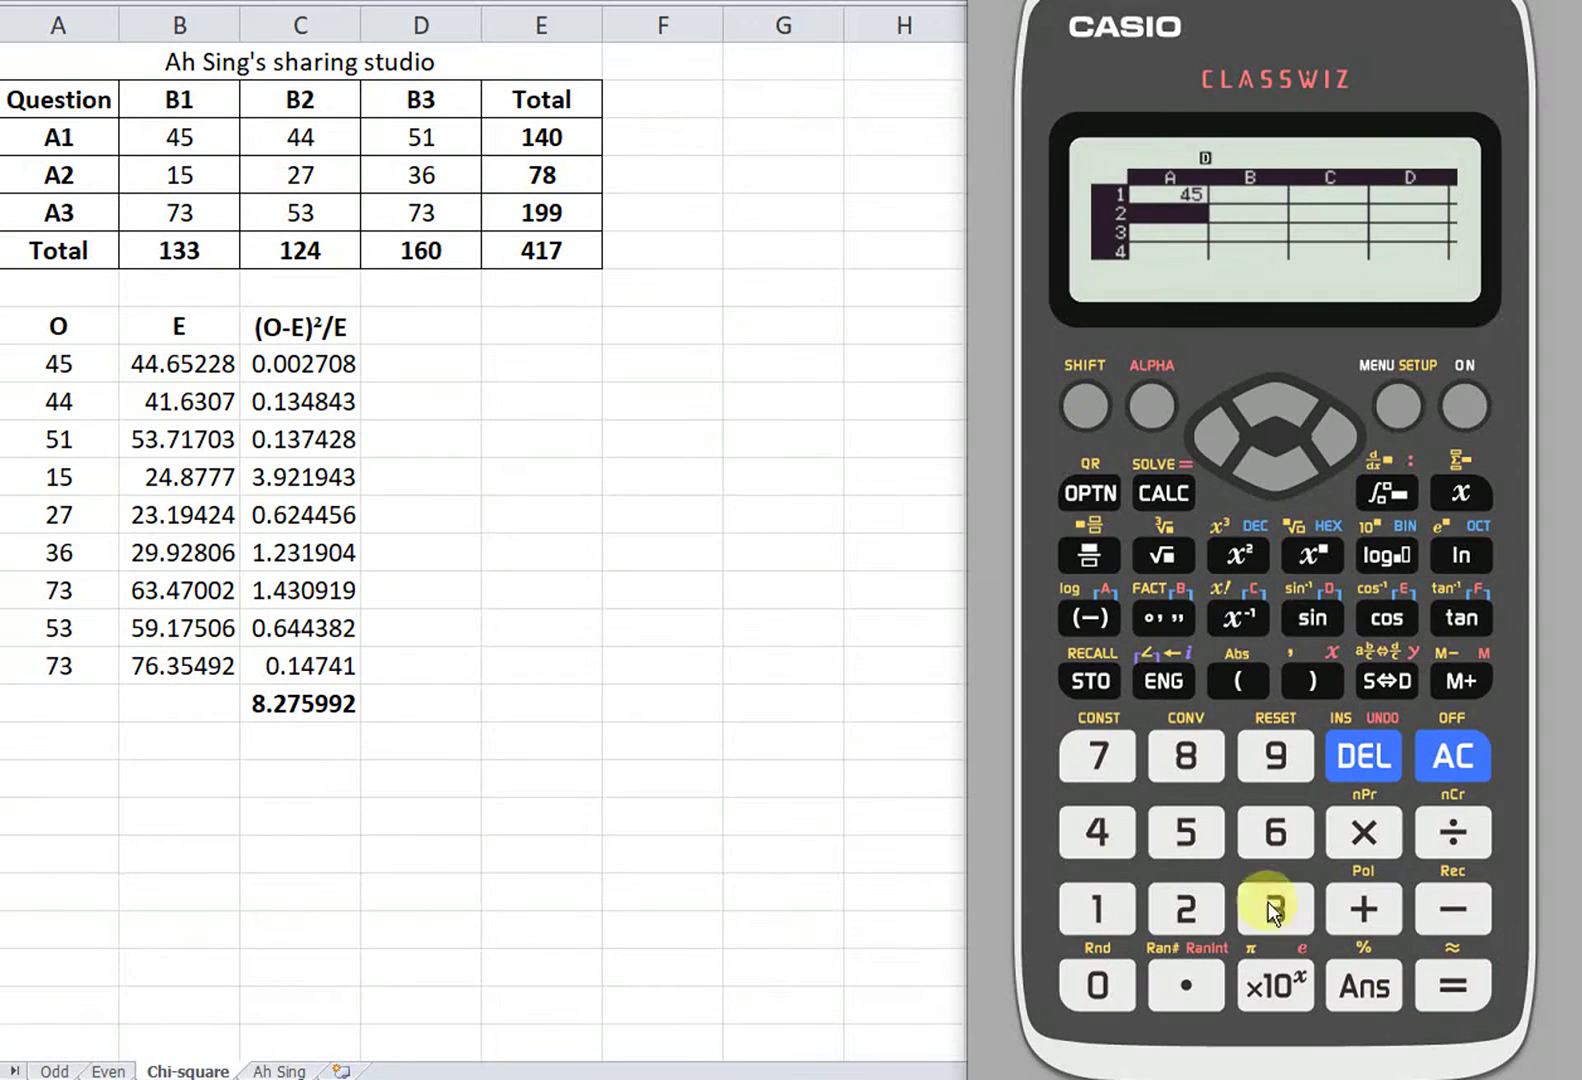
click(1090, 832)
click(1090, 832)
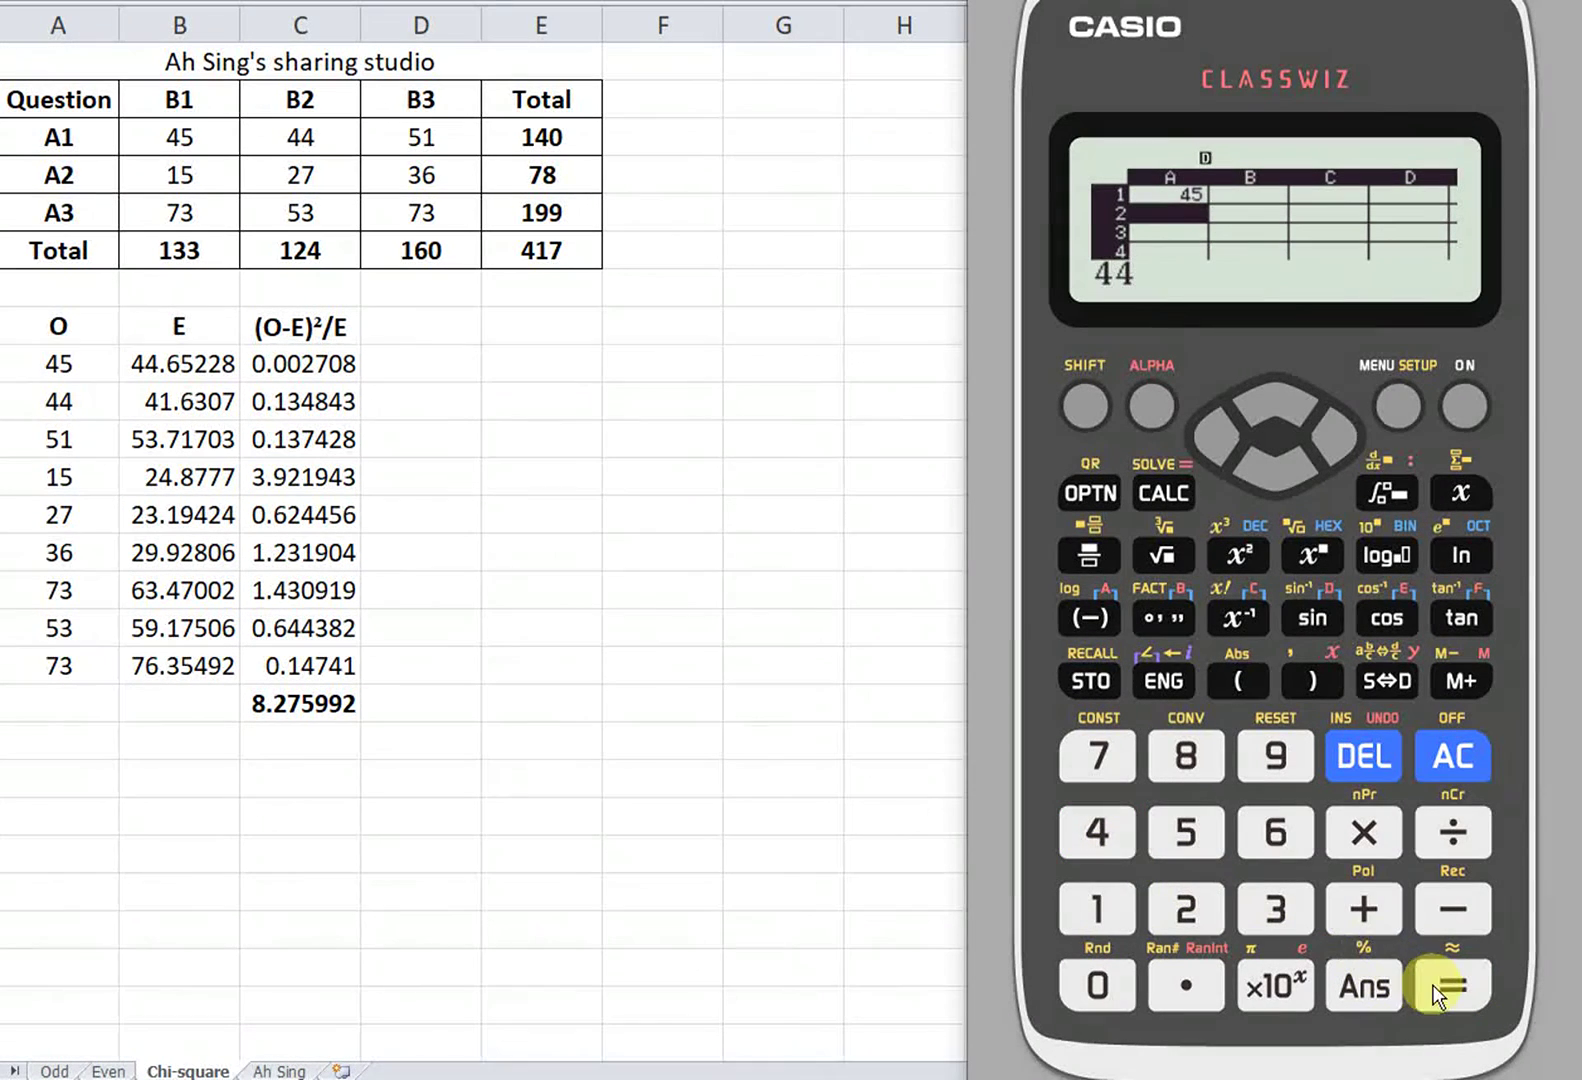
click(1450, 986)
click(1195, 848)
click(1100, 900)
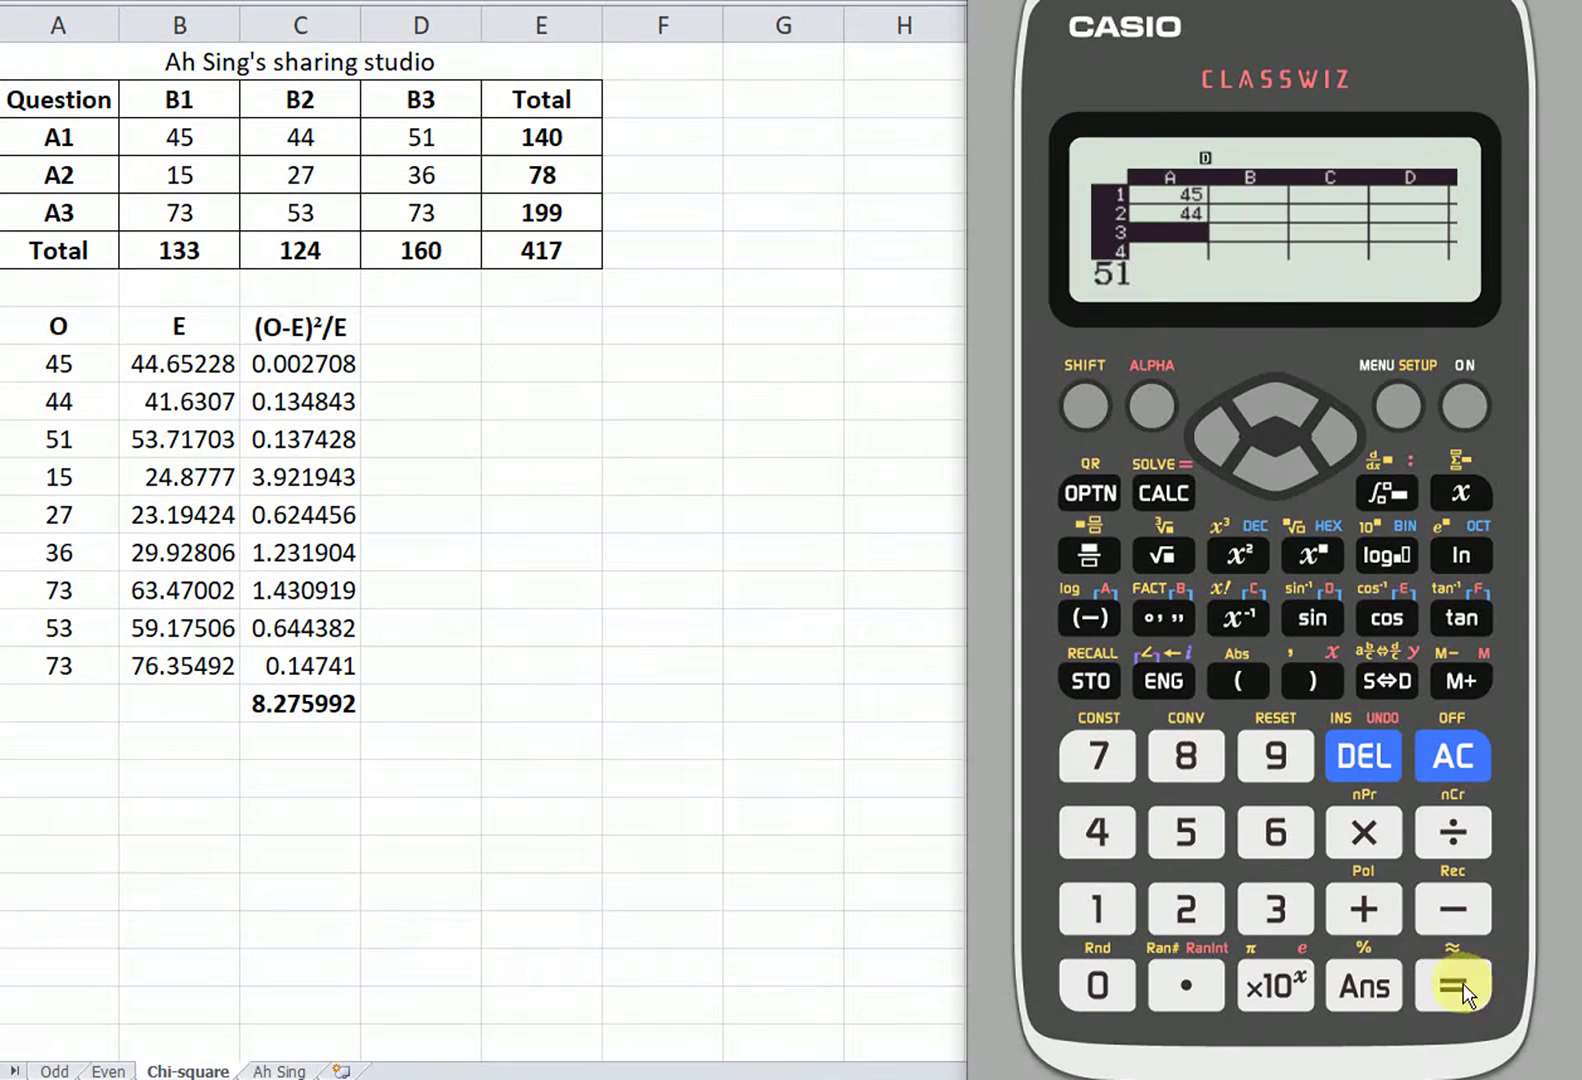
click(1459, 983)
Enter the observed values 15, 27 and 36 in cells A4 to A6 of the calculator spreadsheet
click(1100, 905)
click(1191, 832)
click(1464, 985)
click(1190, 910)
click(1105, 761)
click(1454, 986)
click(1282, 900)
click(1275, 832)
click(1458, 990)
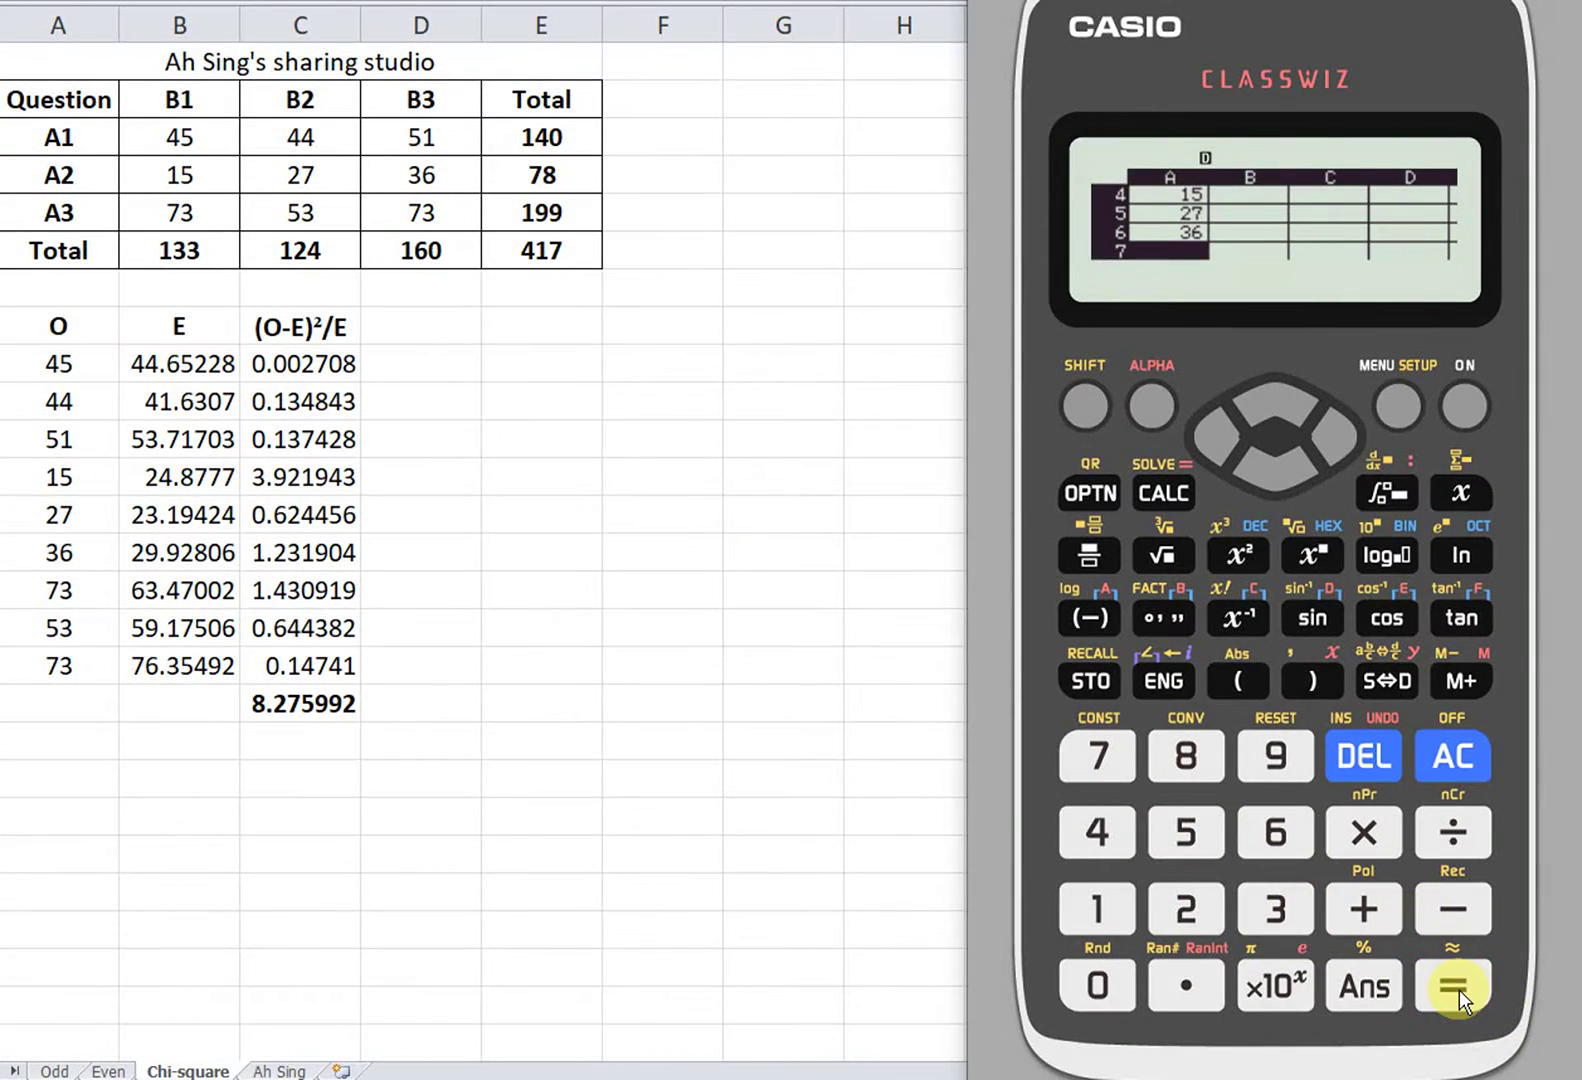
Enter the observed values 73, 53 and 73 in cells A7 to A9 of the calculator spreadsheet
click(1090, 758)
click(1271, 900)
click(1460, 981)
click(1190, 835)
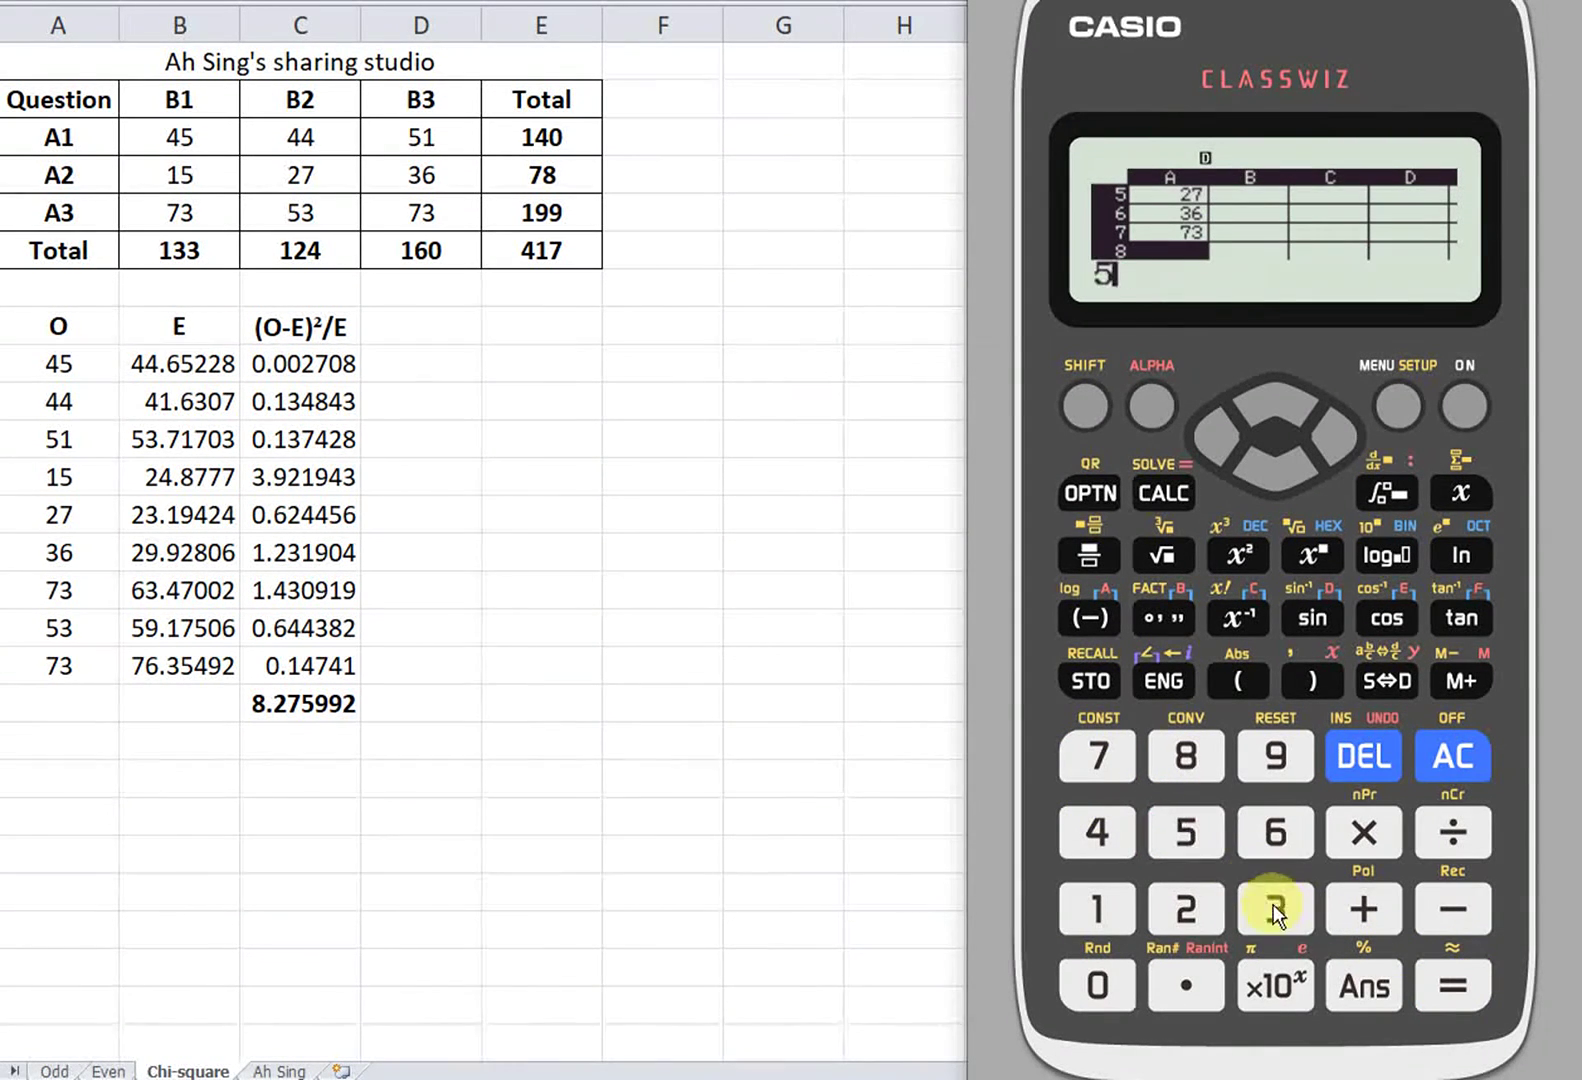
click(1273, 904)
click(1398, 968)
click(1101, 770)
click(1285, 908)
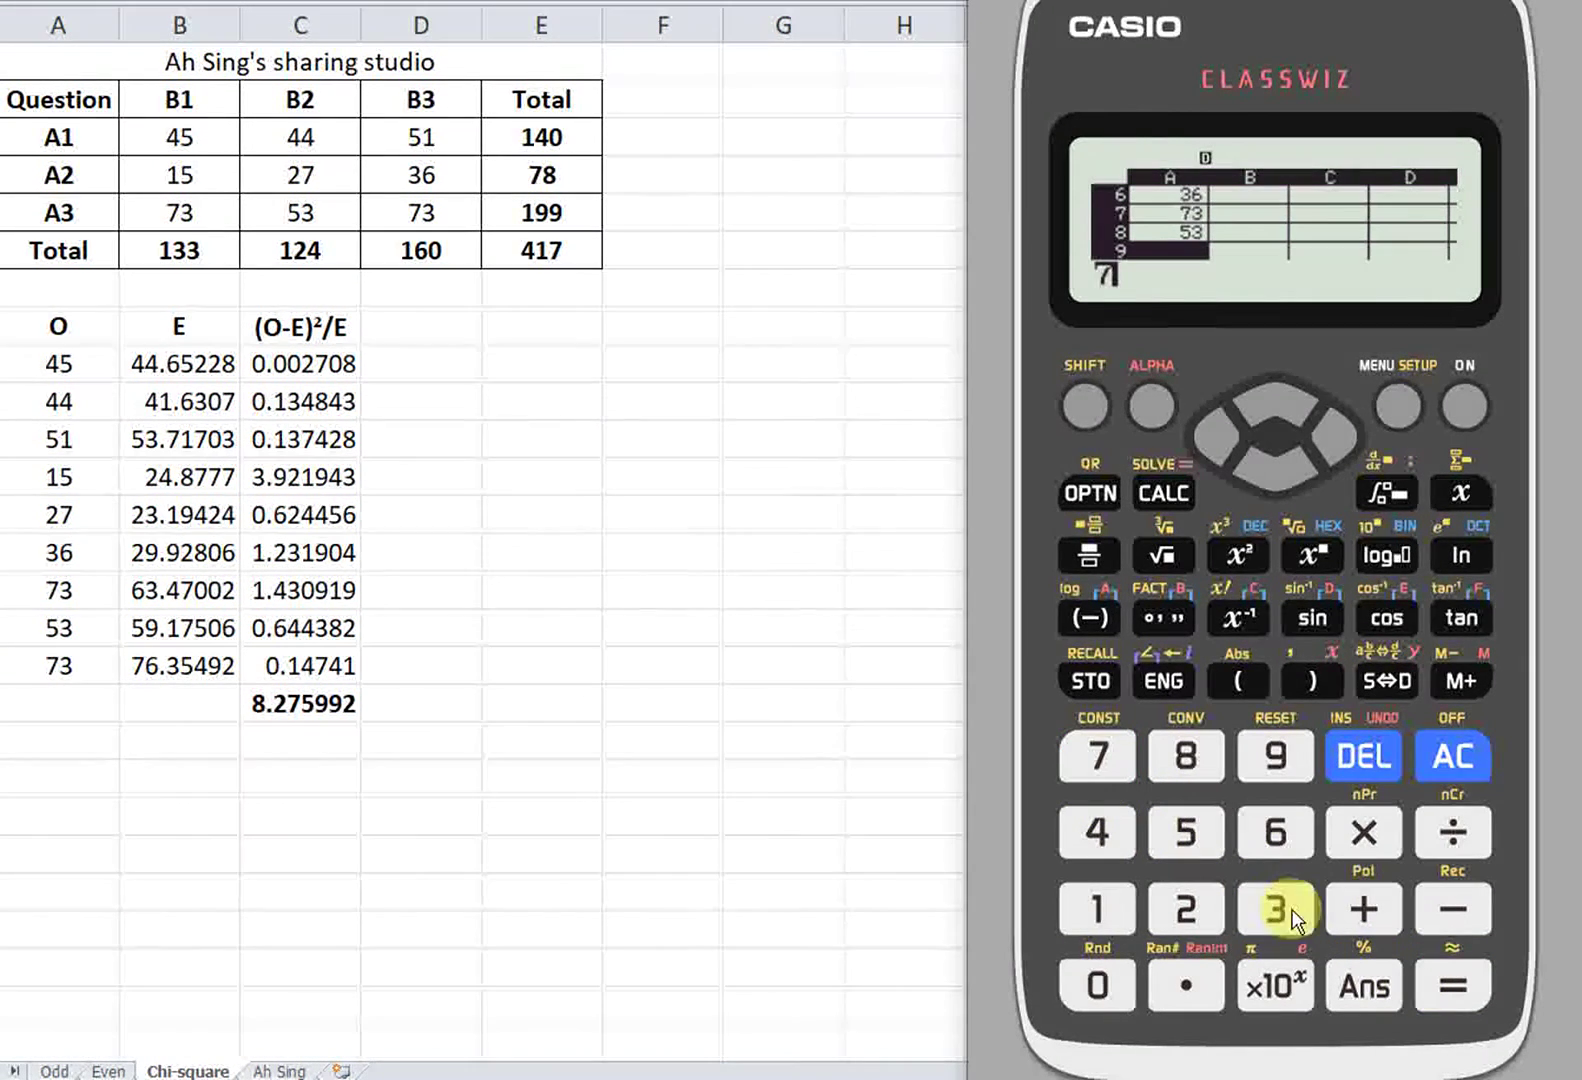
click(1449, 983)
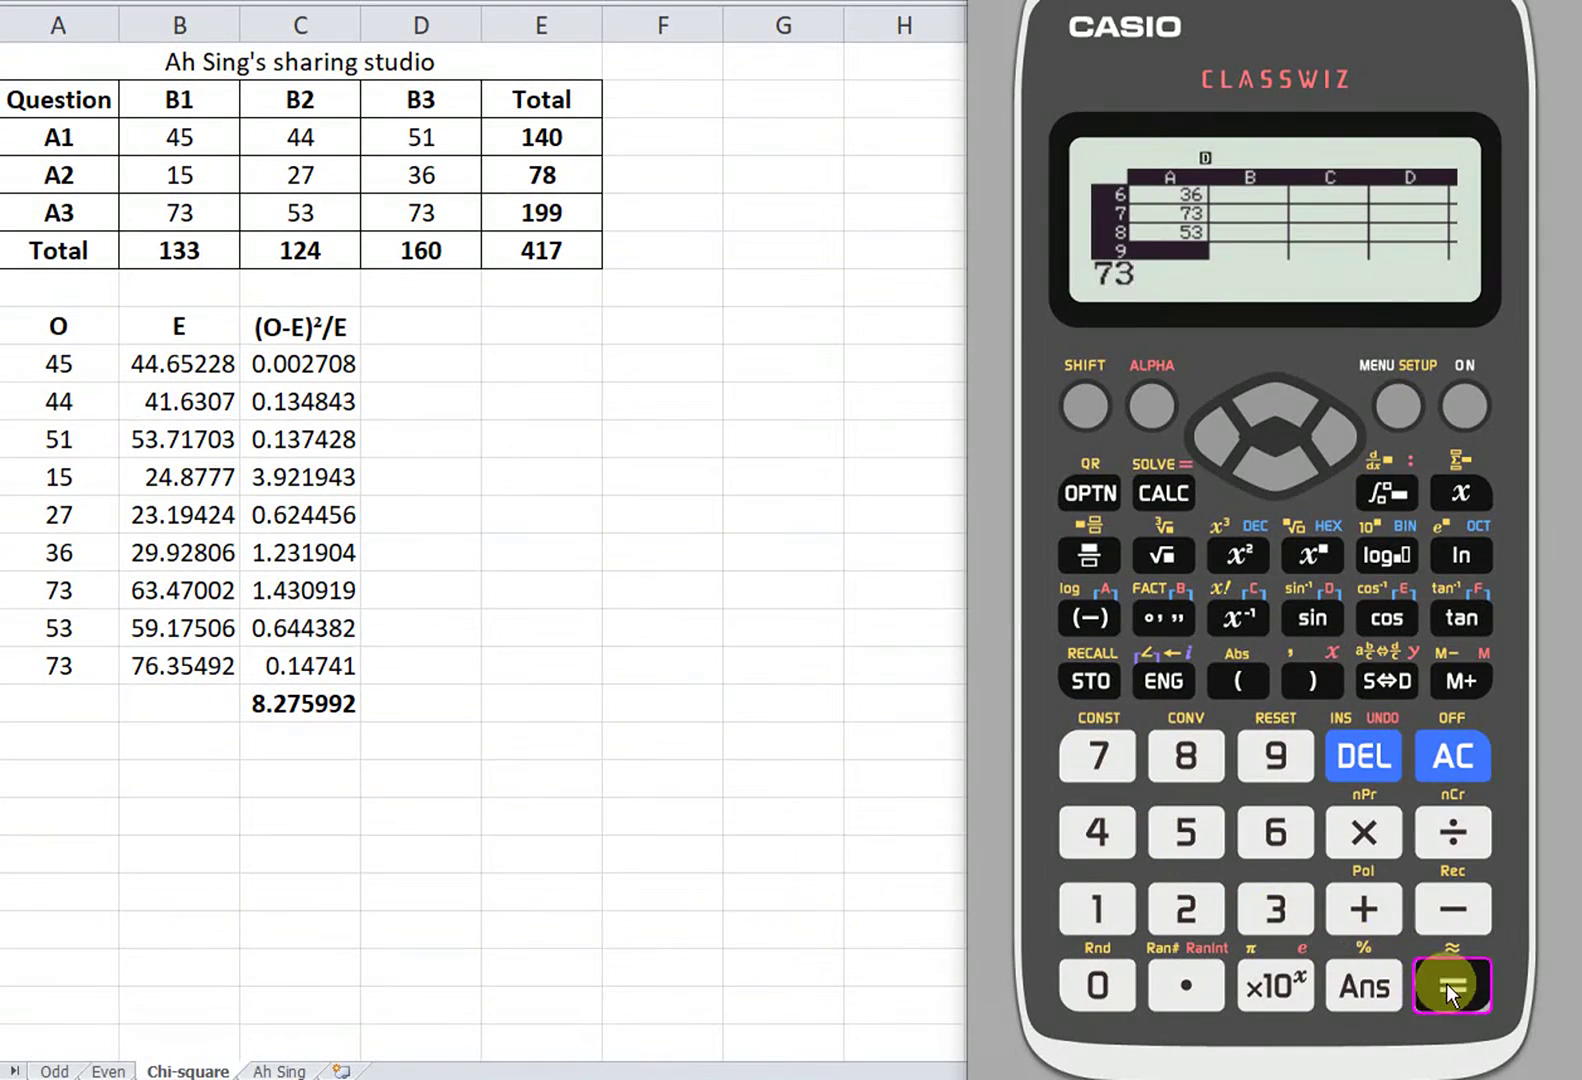
Enter the A1 row total, 140, in cell B1 of the calculator spreadsheet
click(1337, 442)
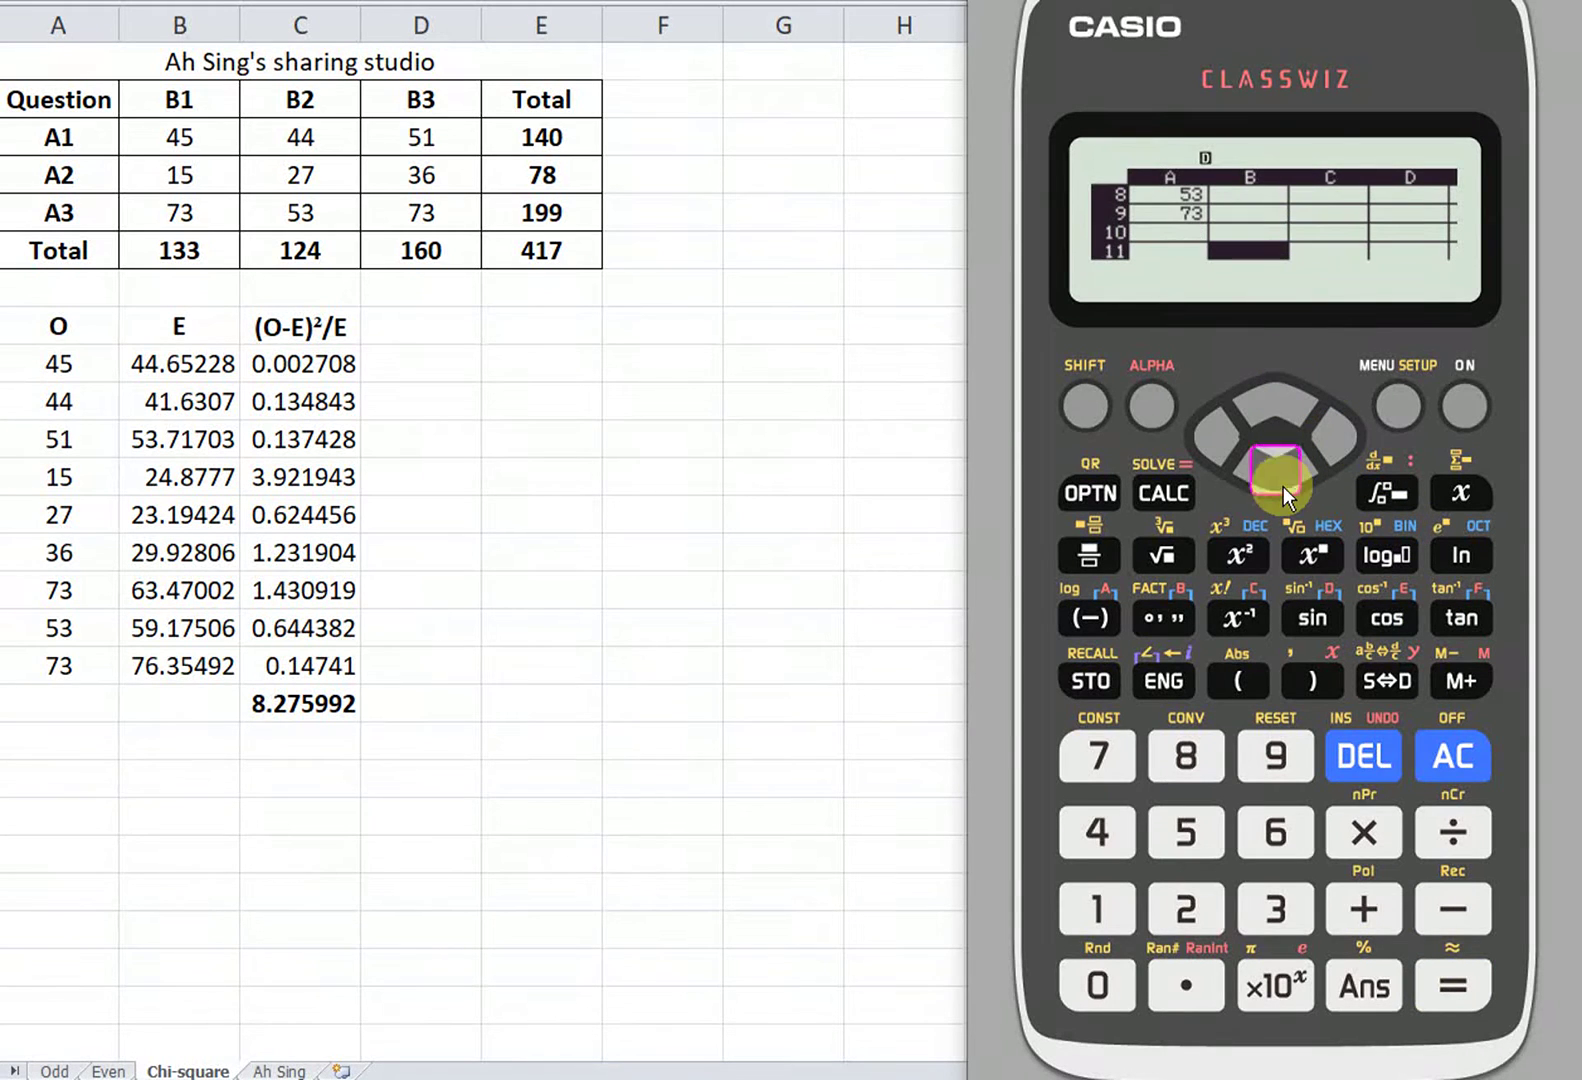
click(1254, 398)
click(1254, 398)
click(1255, 398)
click(1255, 398)
click(1254, 398)
click(1254, 398)
click(1254, 398)
click(1254, 399)
click(1255, 398)
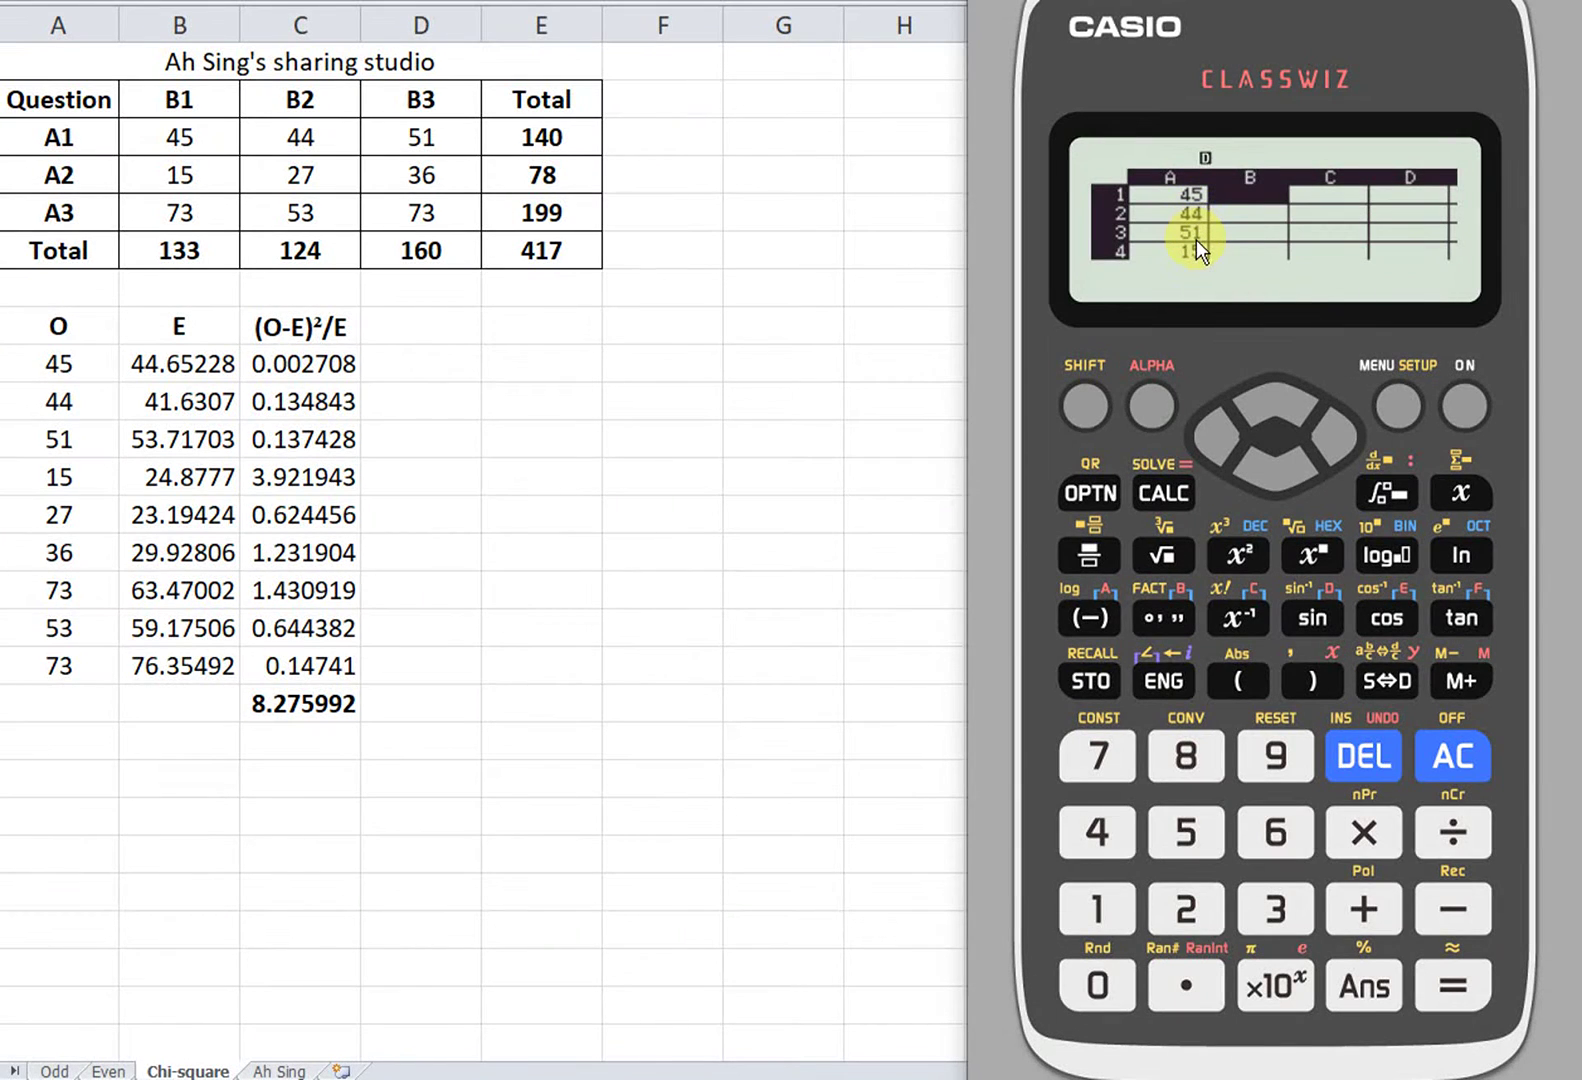
click(1096, 907)
click(1096, 831)
click(1108, 997)
click(1107, 997)
click(1362, 752)
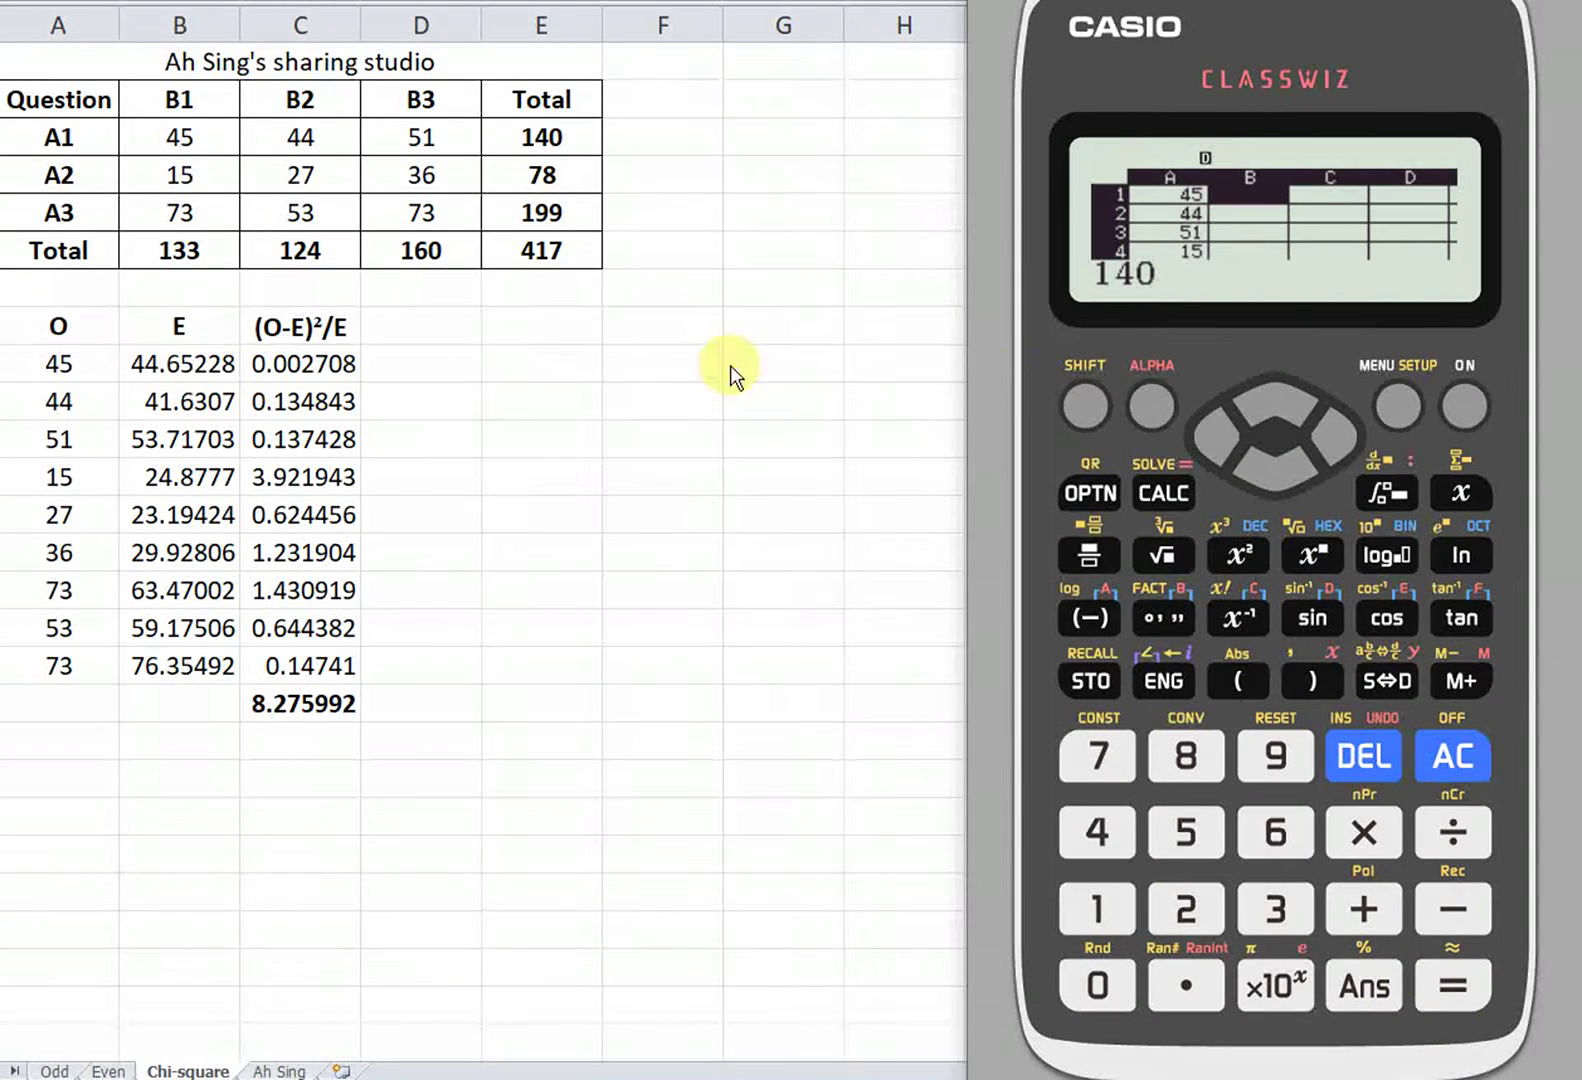
click(1459, 985)
Enter the same row total, 140, in cells B2 and B3 of the calculator spreadsheet
click(1081, 908)
click(1098, 831)
click(1098, 988)
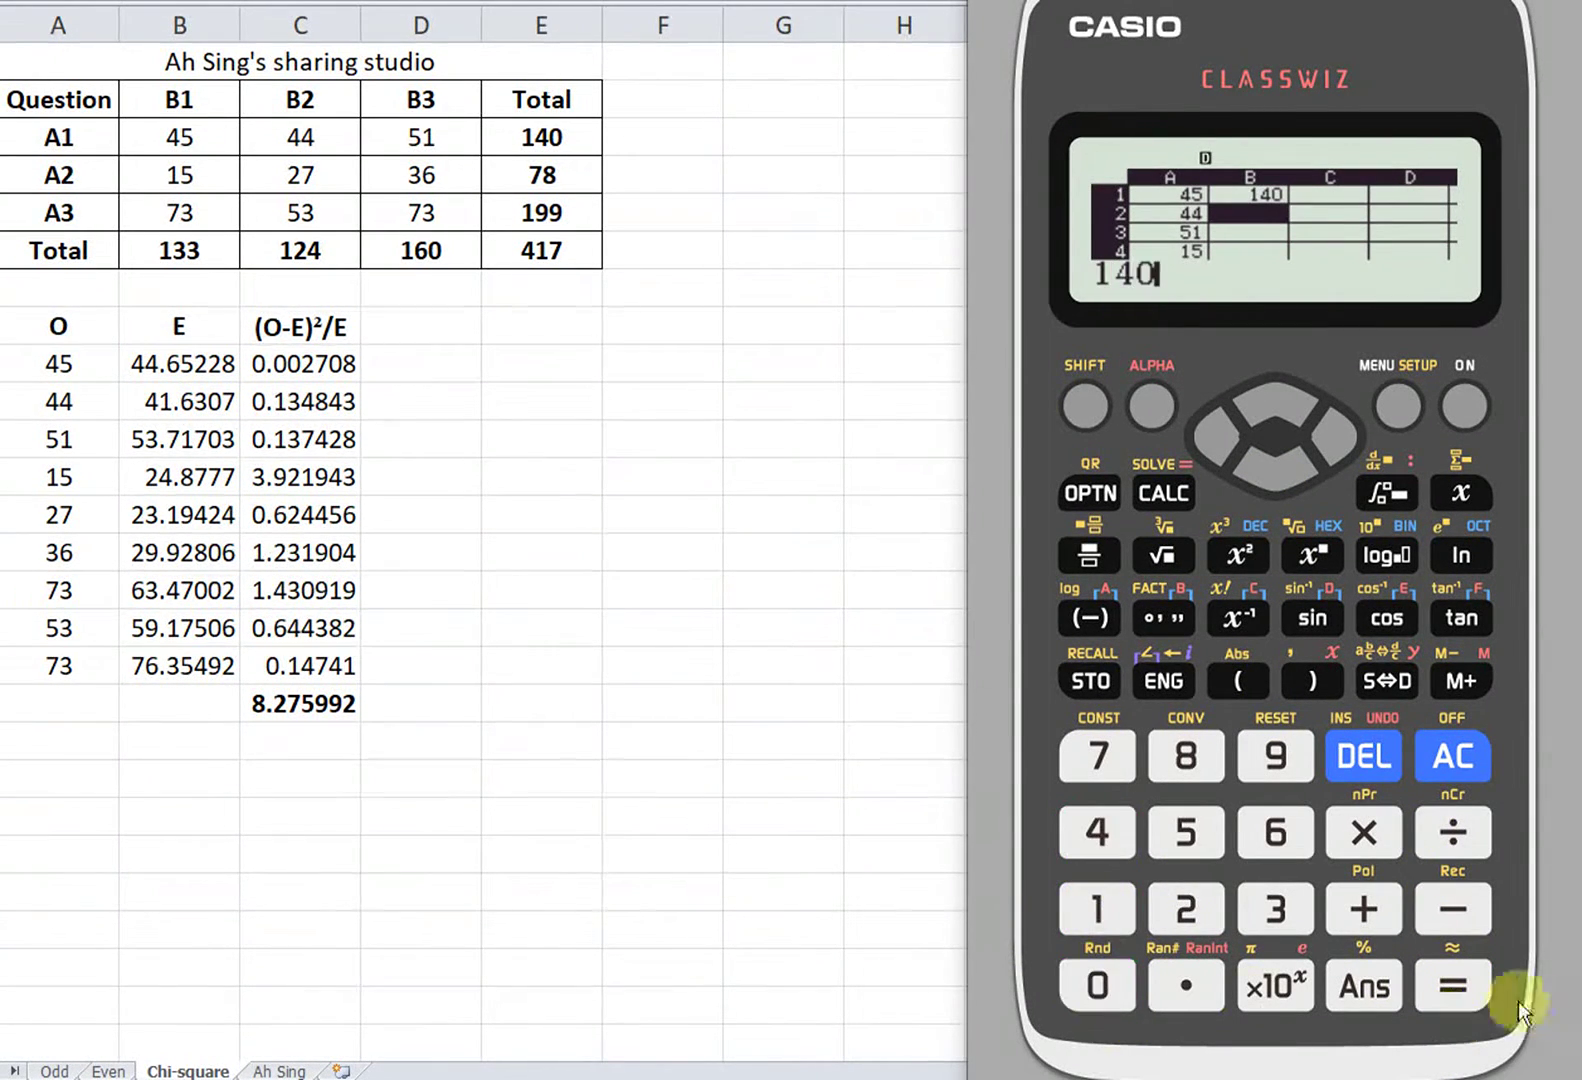
click(1452, 987)
click(1099, 883)
click(1098, 830)
click(1098, 985)
click(1452, 985)
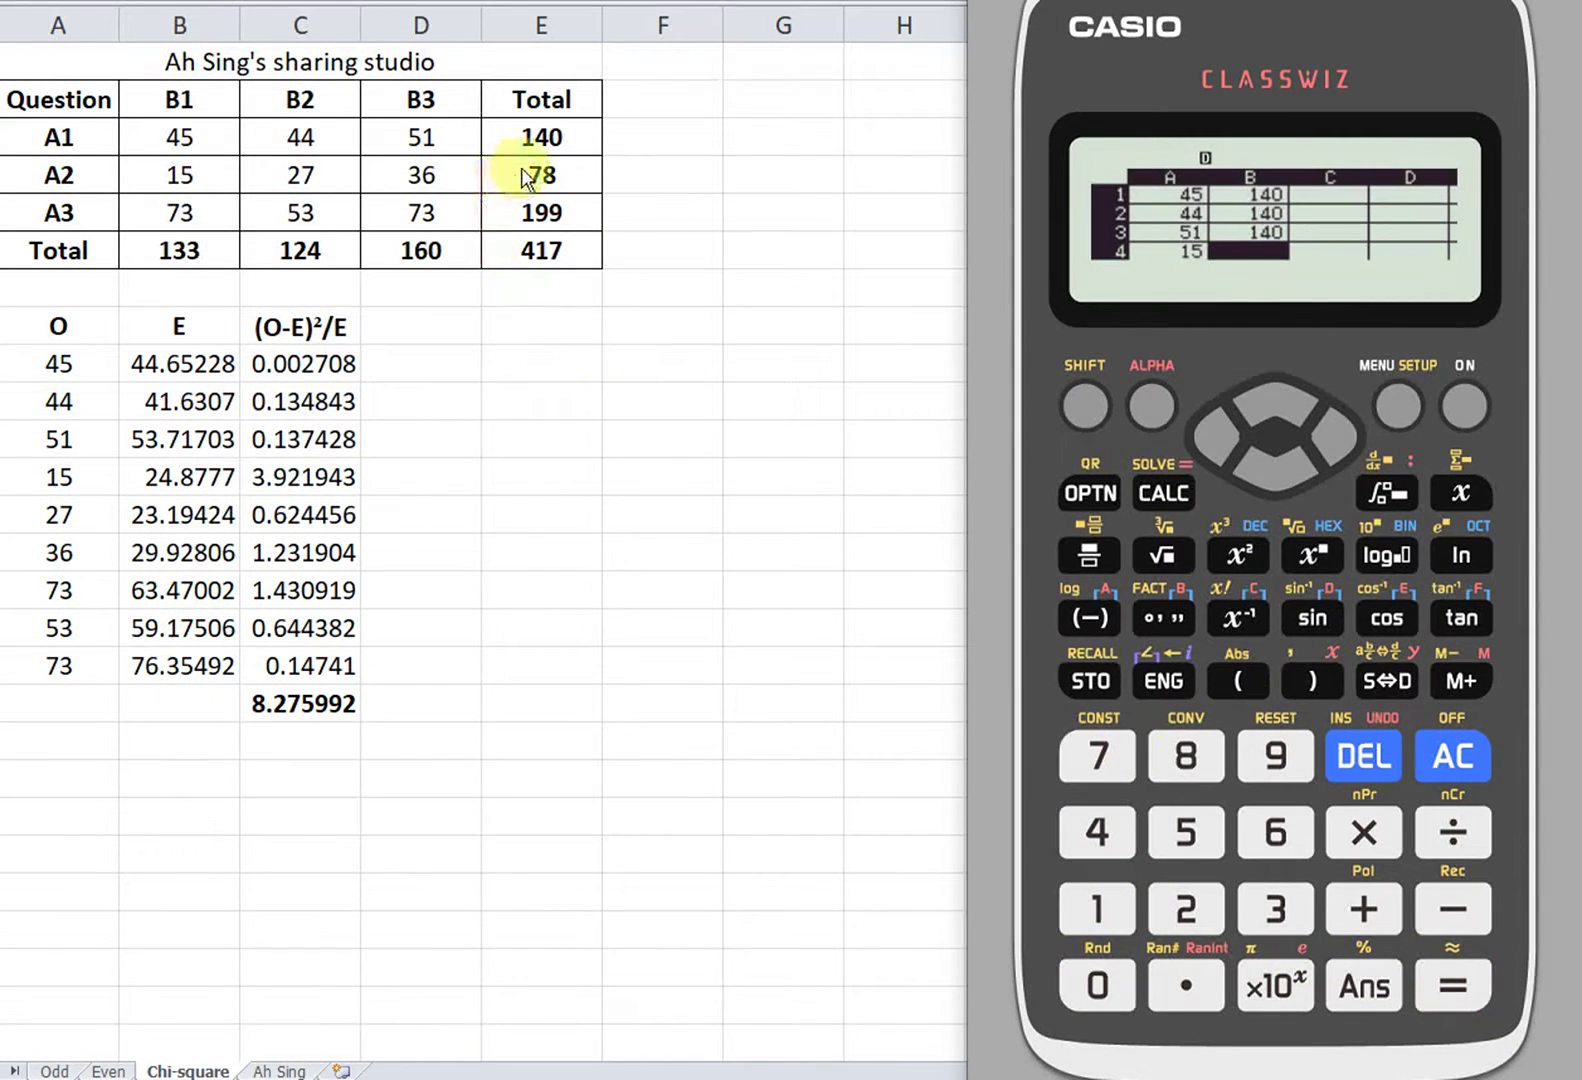
Enter the A2 row total, 78, in each of cells B4 to B6 of the calculator spreadsheet
click(1105, 756)
click(1215, 756)
click(1450, 987)
click(1102, 758)
click(1187, 756)
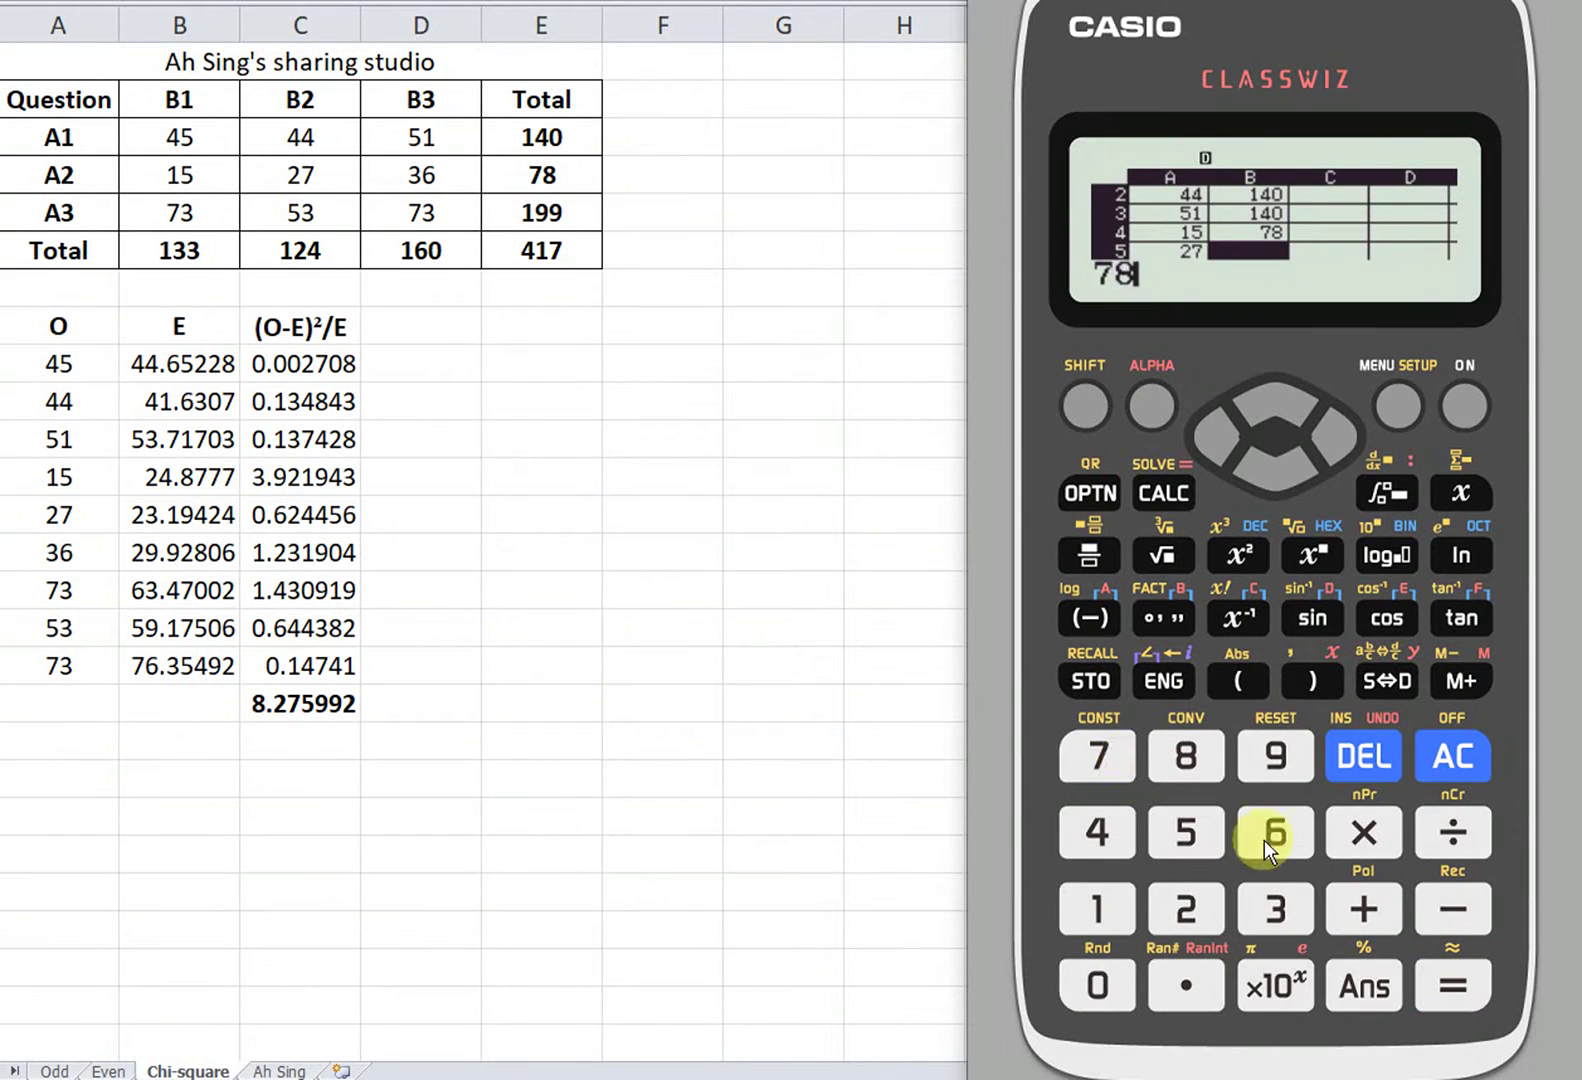
click(1446, 978)
click(1100, 756)
click(1187, 757)
click(1438, 983)
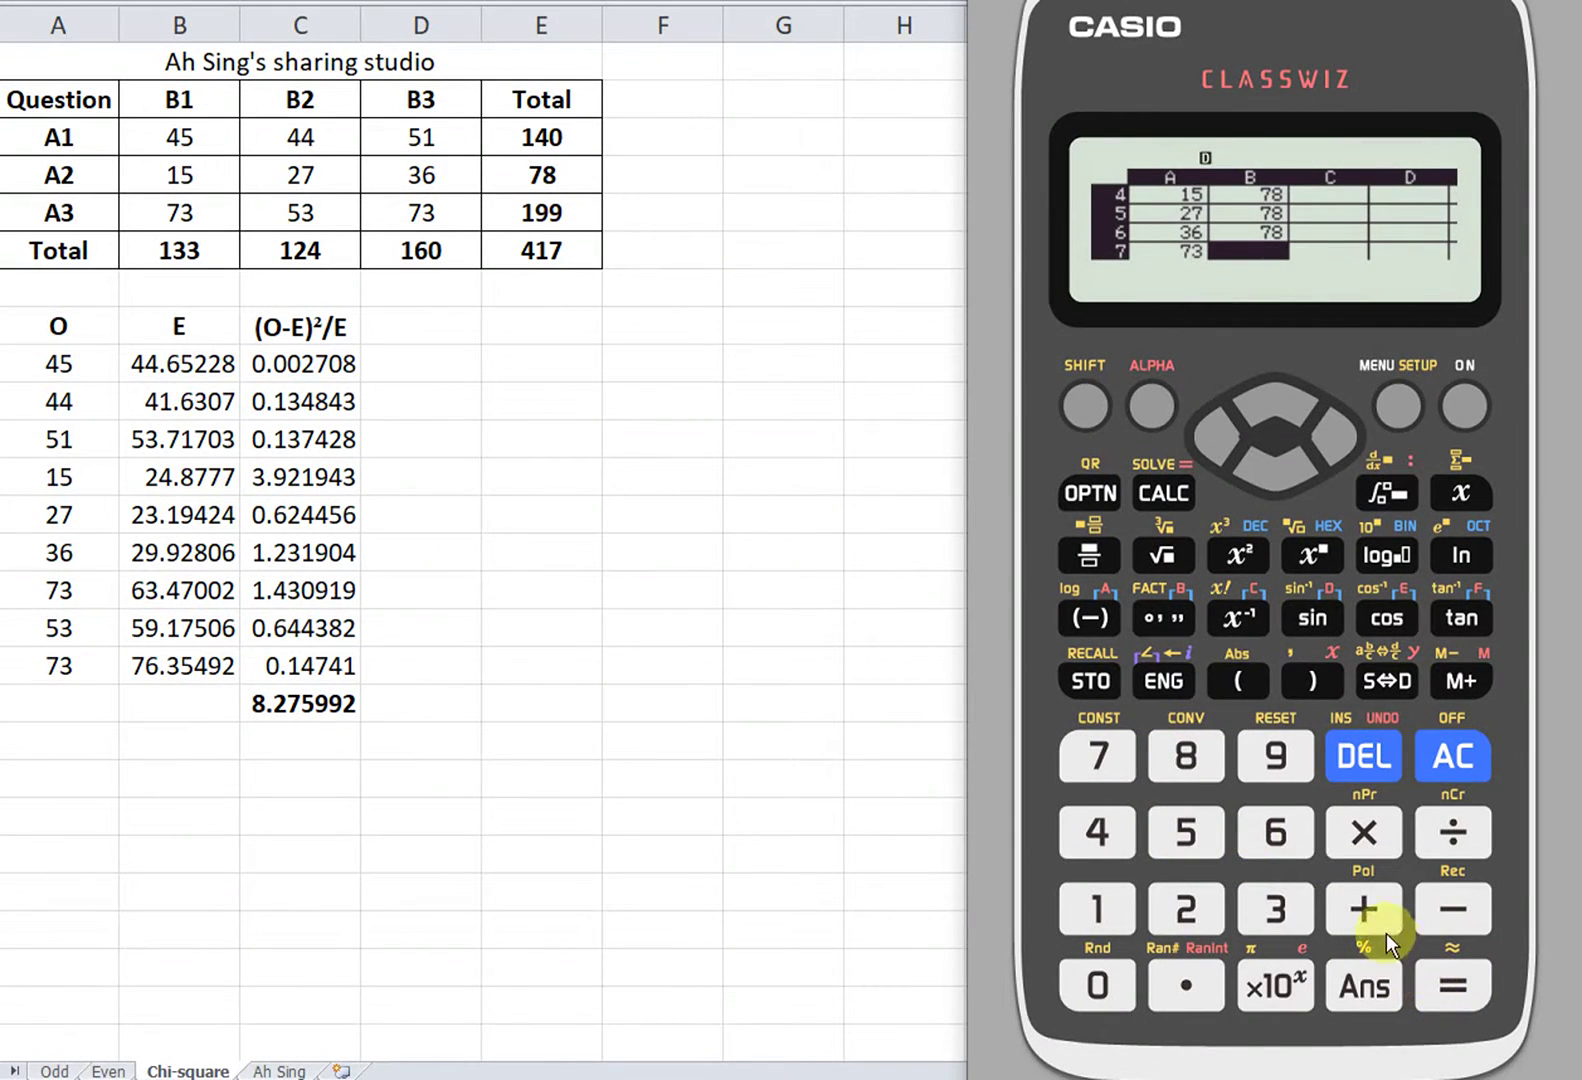
Enter the A3 row total, 199, in each of cells B7 to B9 of the calculator spreadsheet
click(1097, 910)
click(1276, 754)
click(1276, 752)
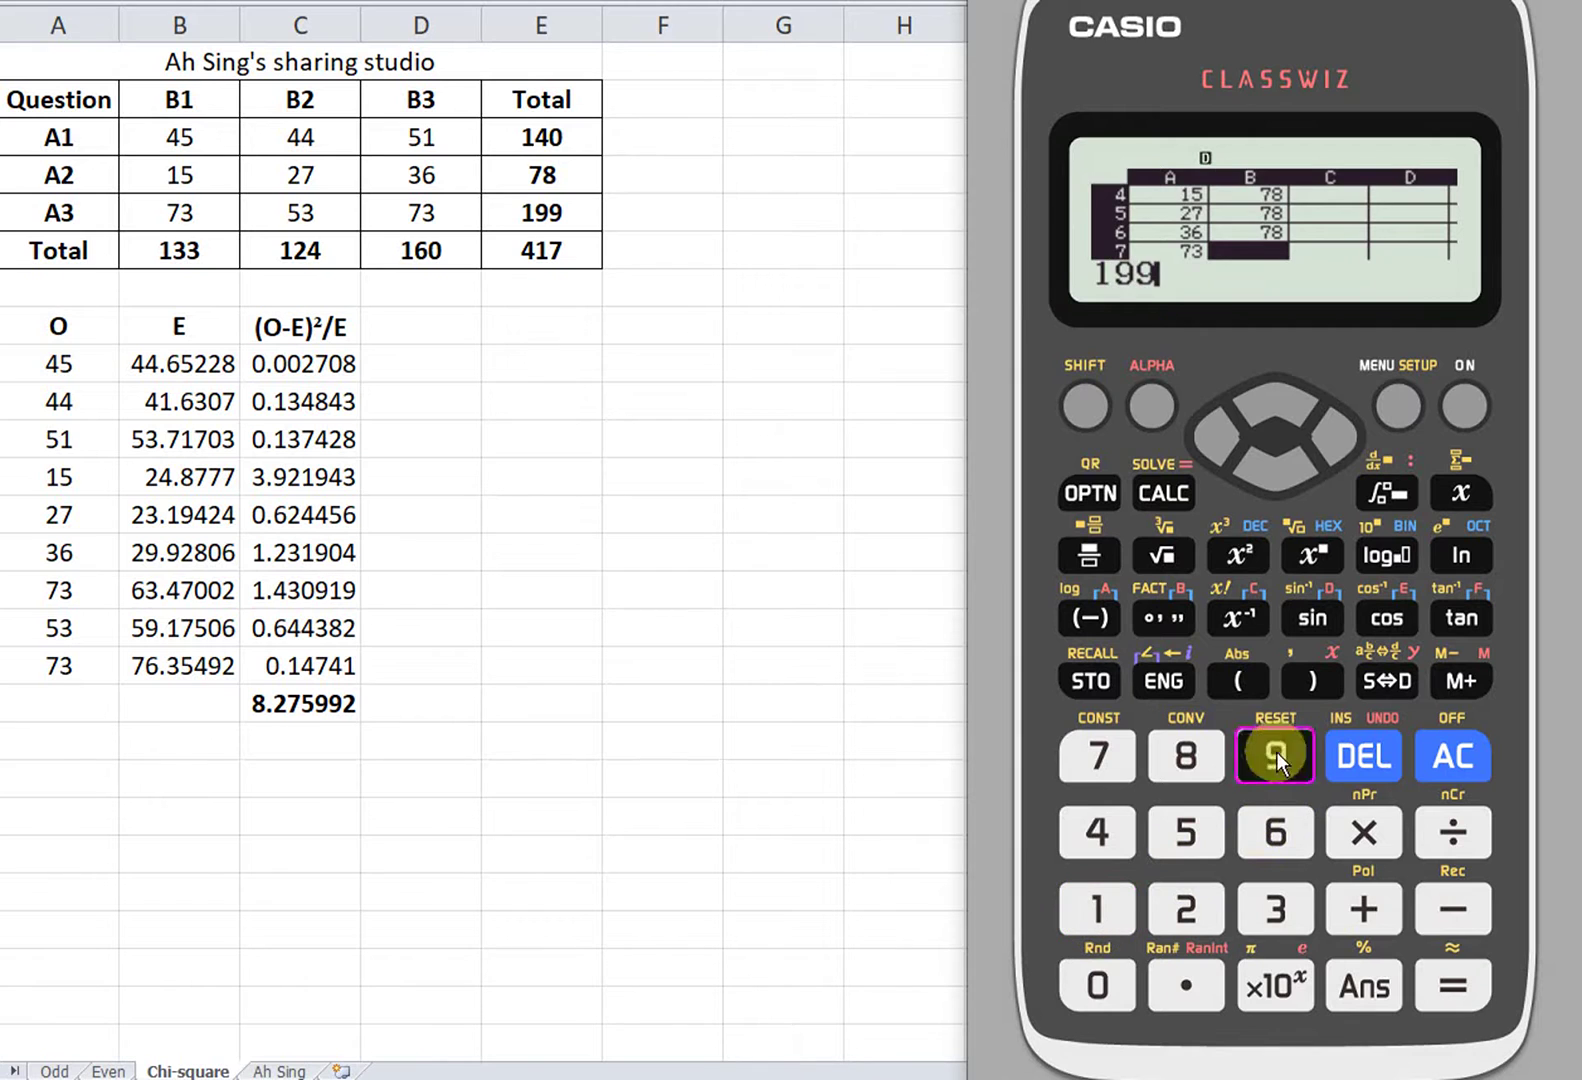
click(1492, 1006)
click(1128, 889)
click(1280, 752)
click(1280, 751)
click(1447, 992)
click(1105, 880)
click(1270, 757)
click(1271, 758)
click(1463, 1017)
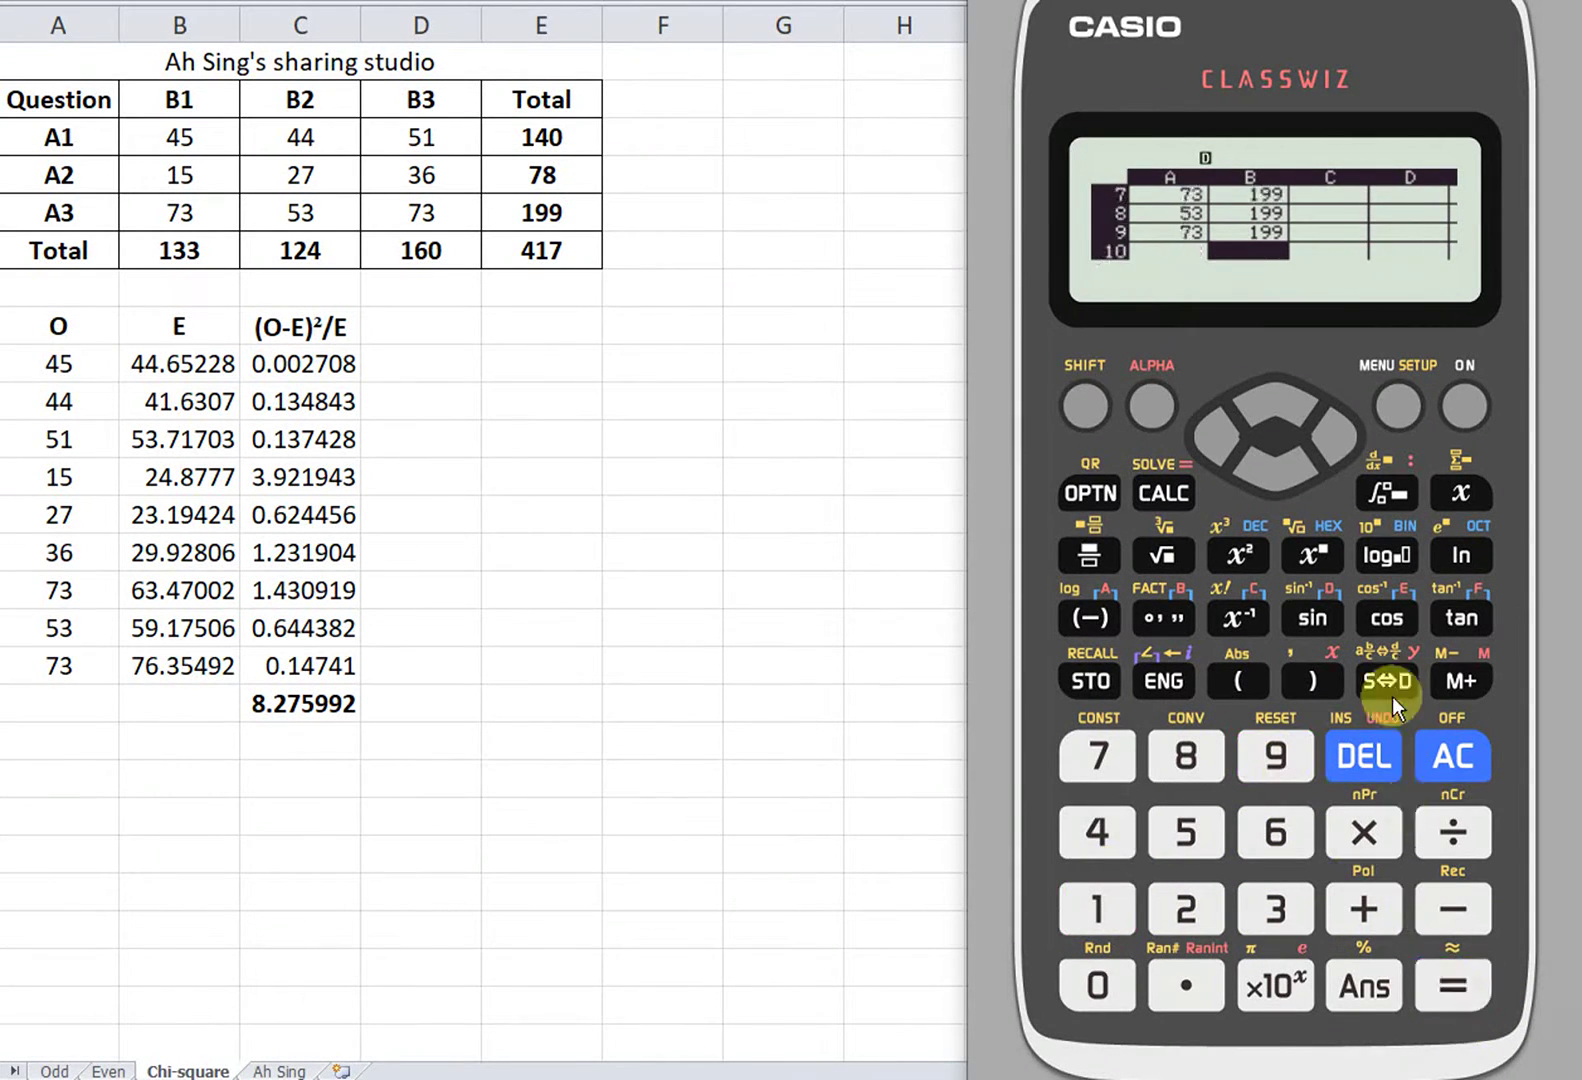
Enter the B1 column total, 133, in cell C1 of the calculator spreadsheet
click(1336, 444)
click(1296, 420)
click(1295, 417)
click(1295, 418)
click(1296, 418)
click(1296, 418)
click(1295, 418)
click(1292, 416)
click(1292, 416)
click(1291, 416)
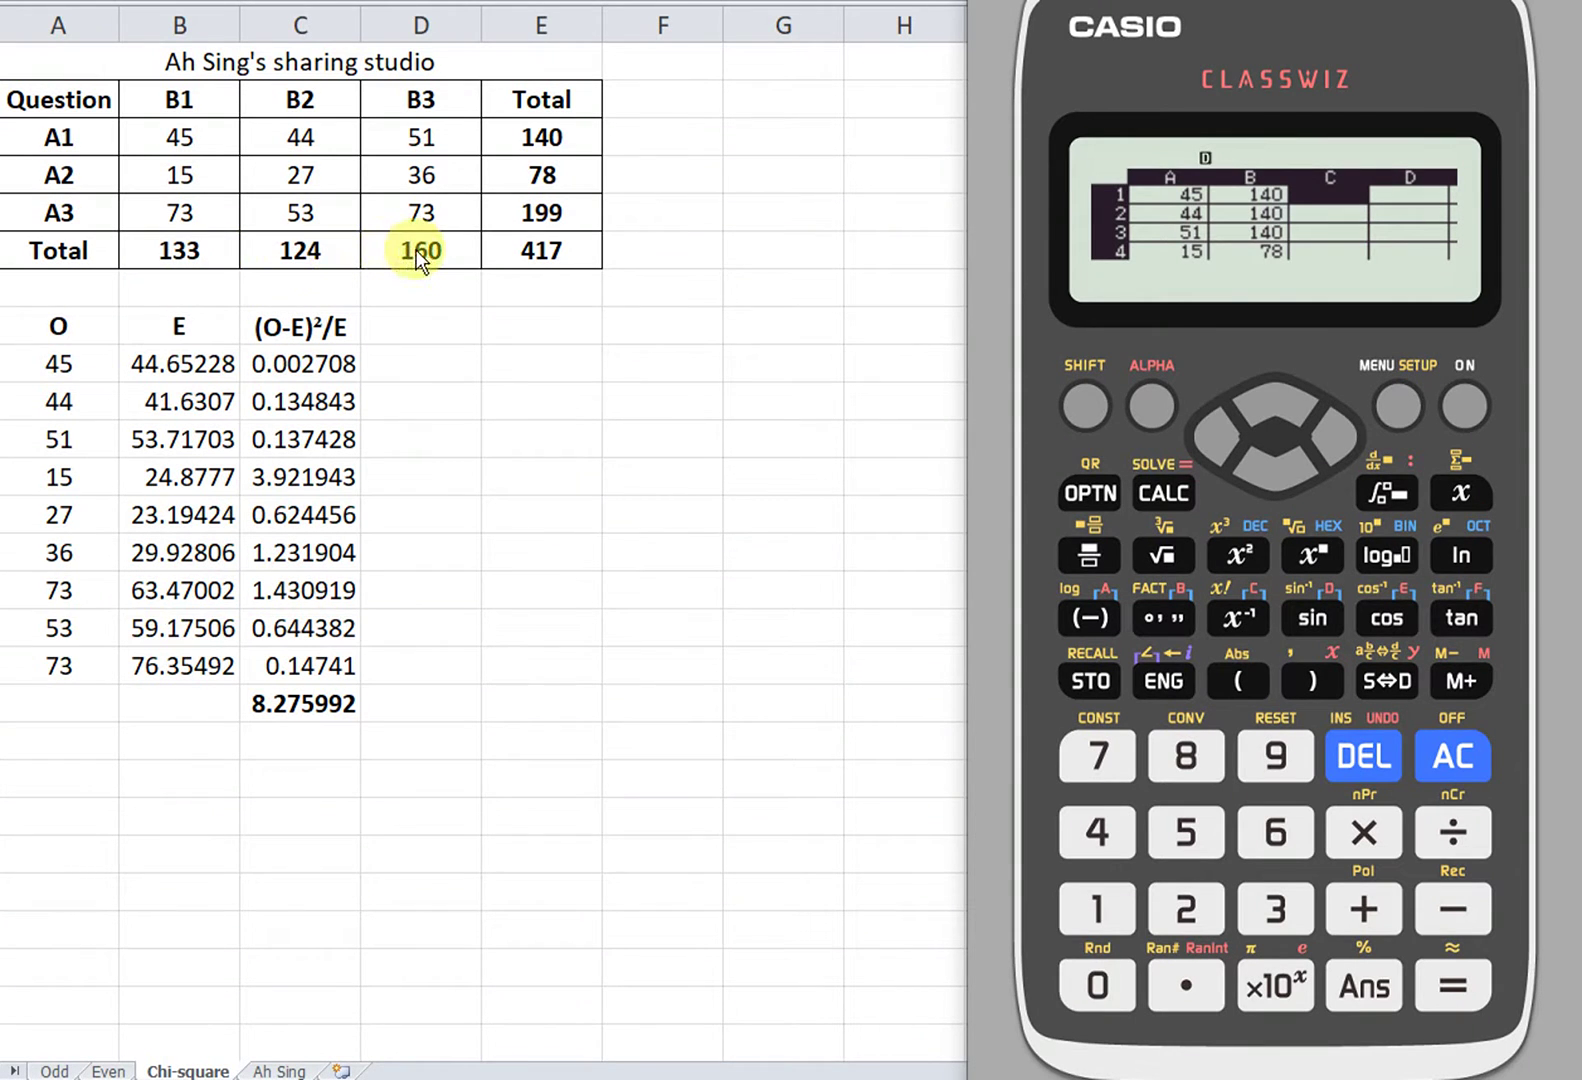
click(1100, 909)
click(1281, 910)
click(1281, 909)
click(1430, 972)
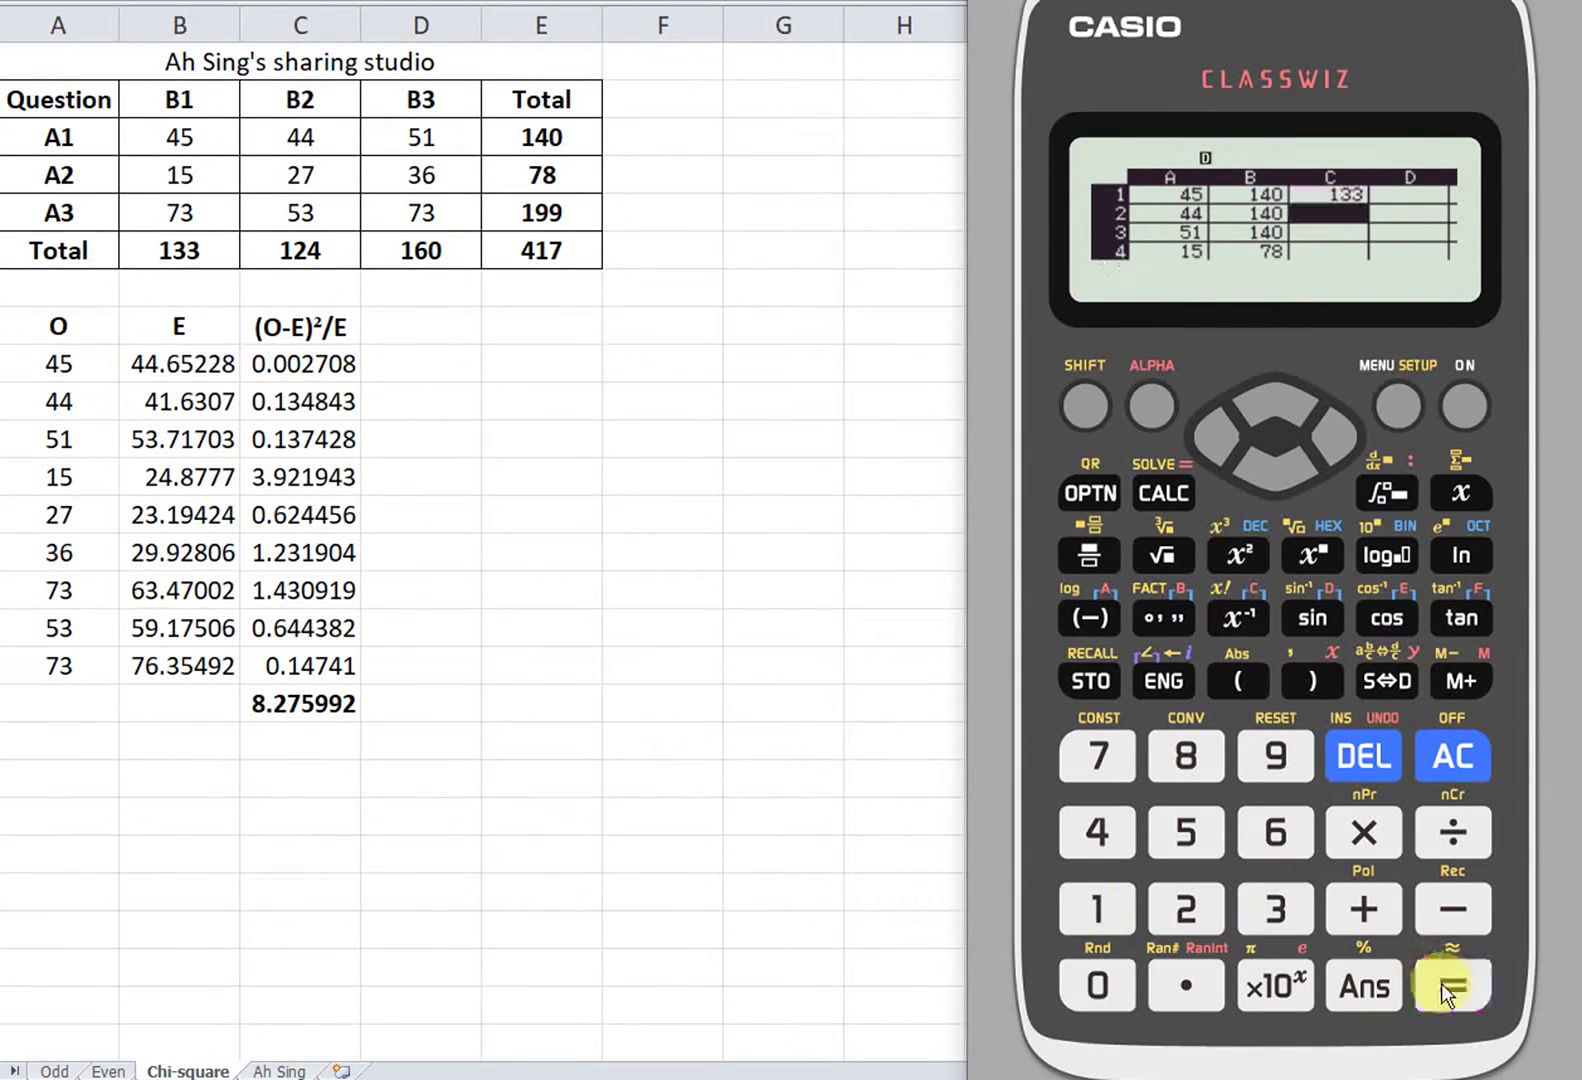
Enter the column totals 124 and 160 in cells C2 and C3 of the calculator spreadsheet
click(1093, 906)
click(1164, 901)
text(4)
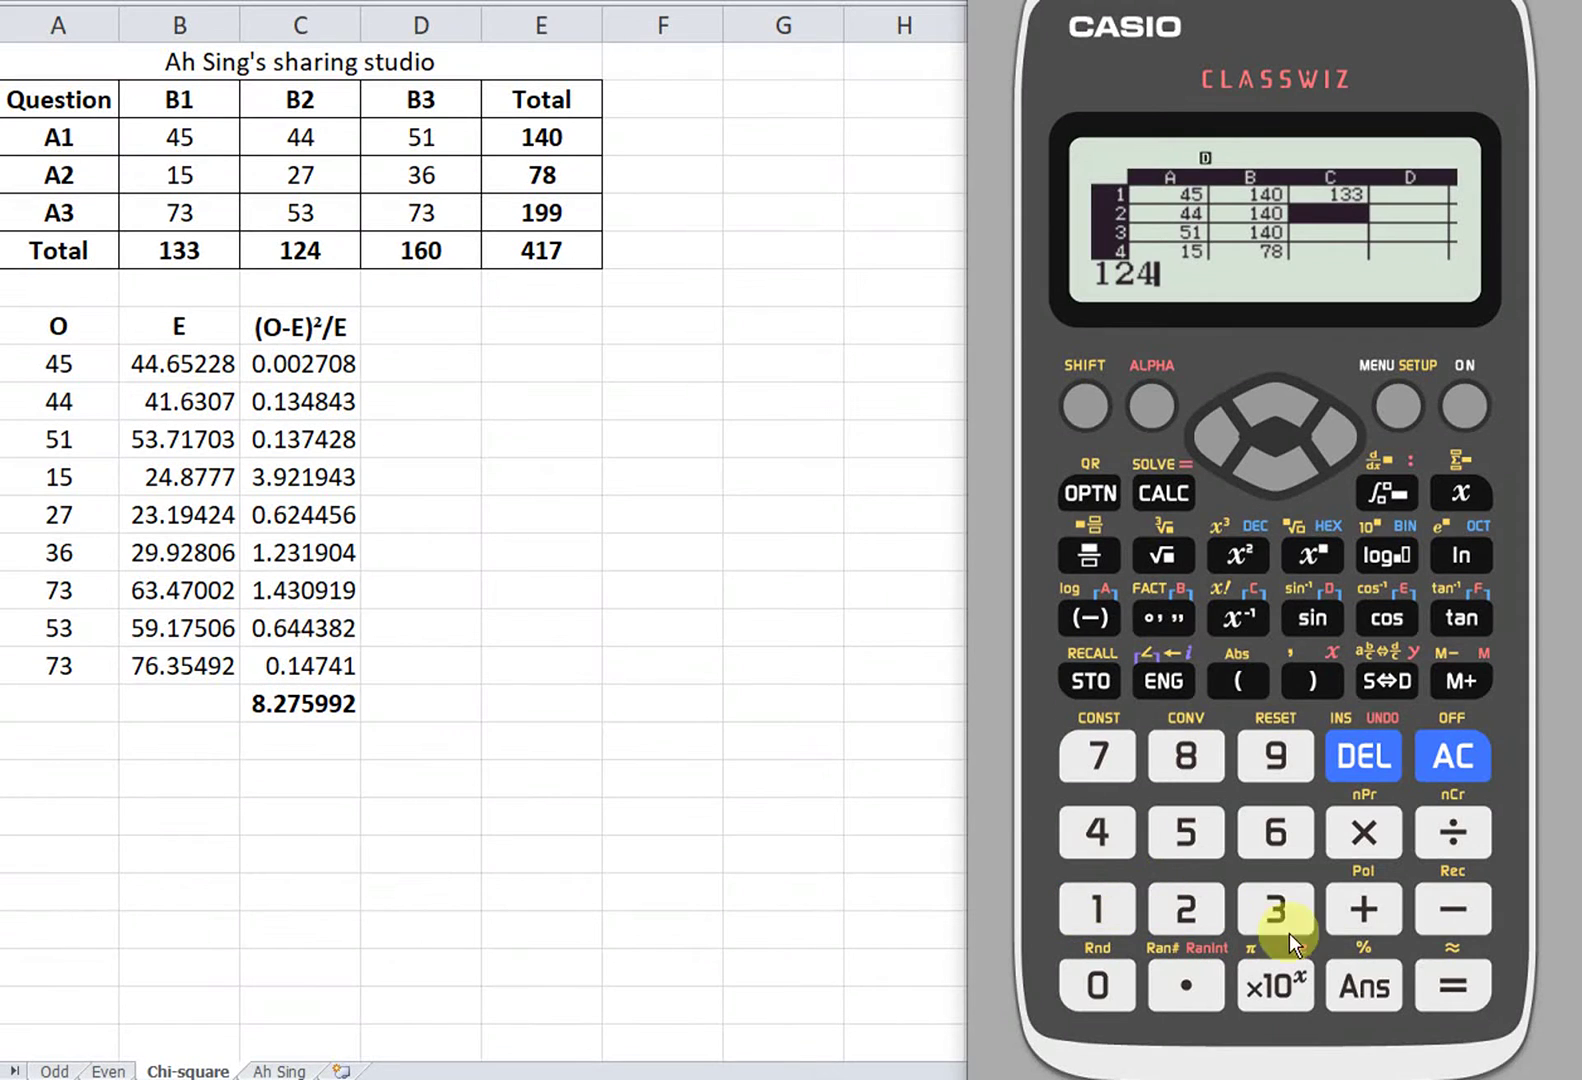
click(1447, 986)
click(1130, 913)
click(1271, 831)
click(1114, 984)
click(1436, 976)
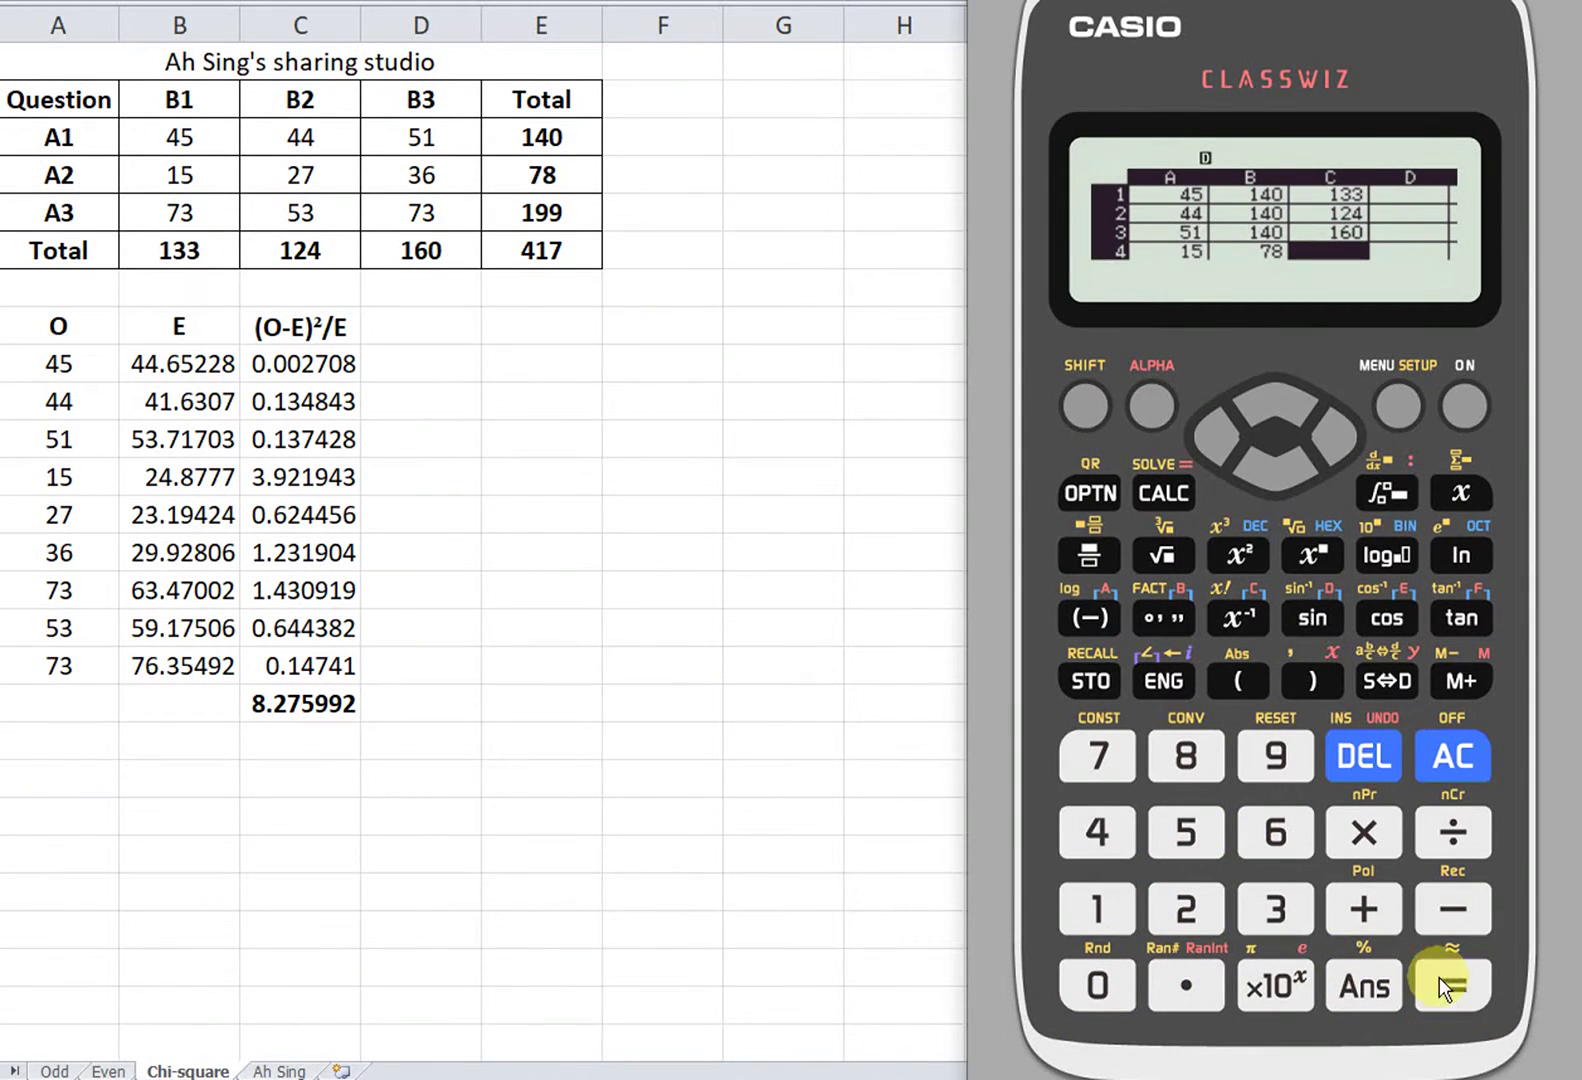
Enter the column totals 133, 124 and 160 in cells C4 to C6 of the calculator spreadsheet
click(1098, 905)
click(1262, 902)
click(1262, 902)
click(1427, 971)
click(1088, 899)
click(1149, 903)
click(1145, 866)
click(1464, 1011)
click(1182, 914)
click(1222, 893)
click(1098, 985)
click(1453, 985)
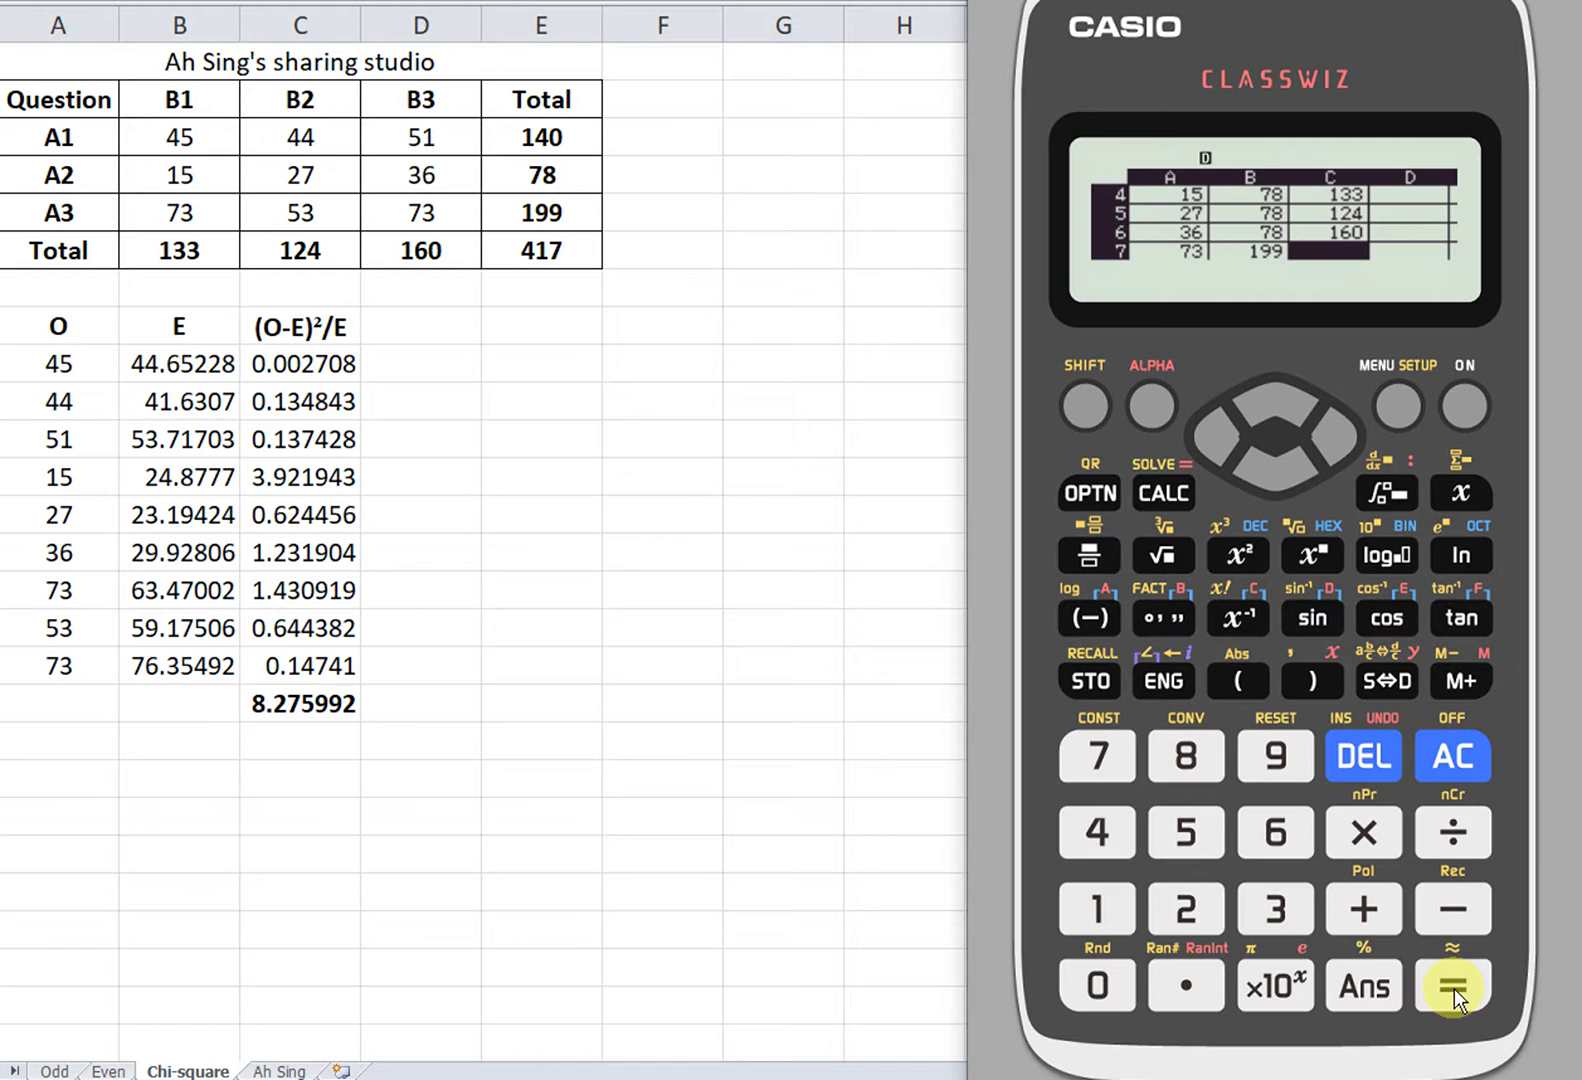
Enter the column totals 133, 124 and 160 in cells C7 to C9 of the calculator spreadsheet
click(1098, 908)
click(1277, 906)
click(1277, 906)
click(1453, 987)
click(1098, 910)
click(1187, 910)
click(1100, 835)
click(1450, 990)
click(1097, 910)
click(1276, 834)
click(1101, 977)
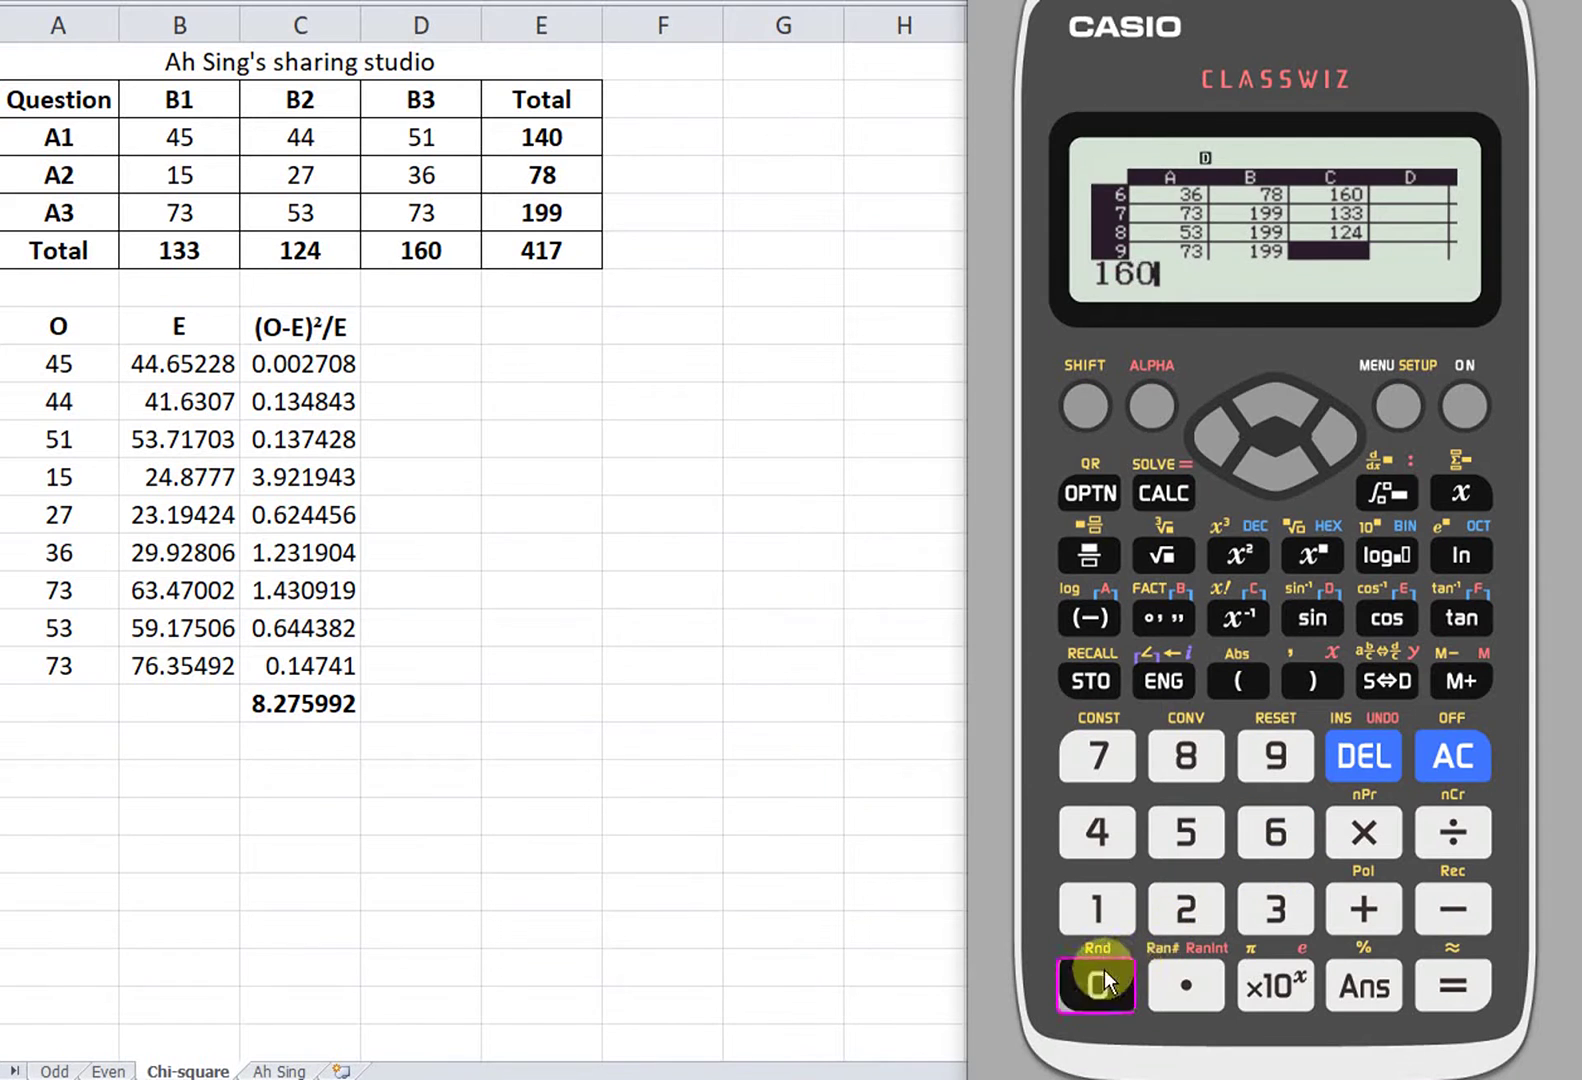
click(1452, 990)
Use Fill Formula on cell D1 of the calculator spreadsheet to enter the expected-value formula =B1×C1÷417
click(1337, 450)
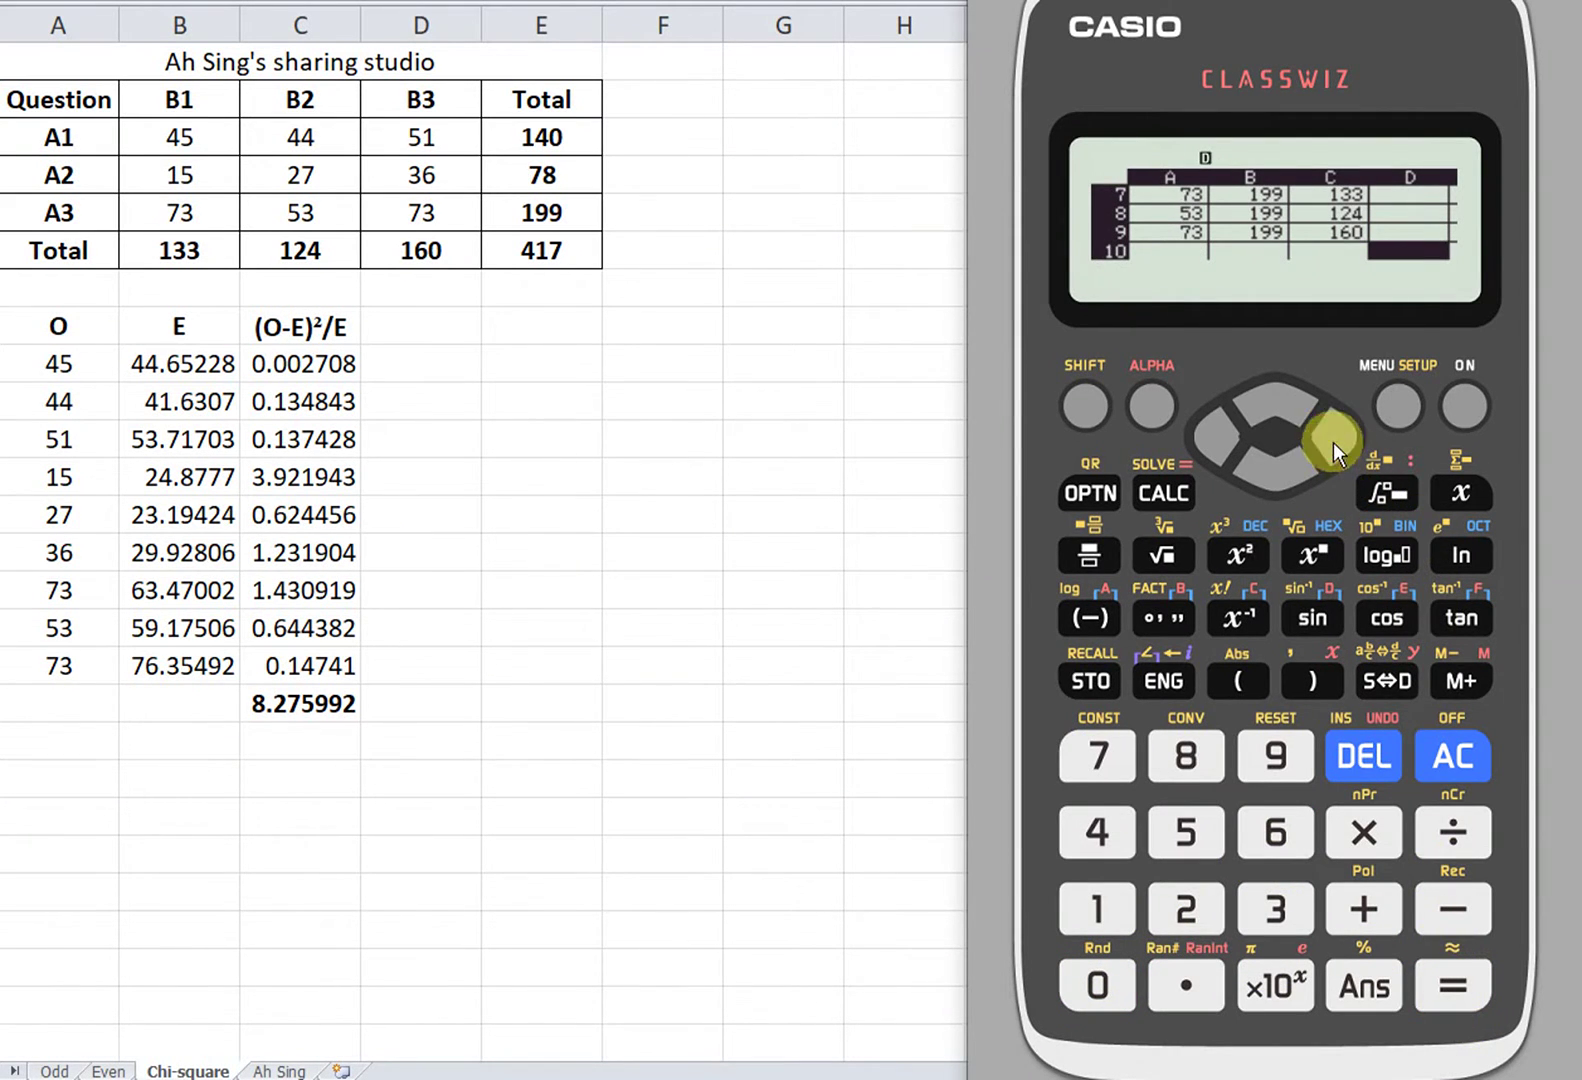
click(1279, 463)
drag(1276, 404, 1275, 403)
click(1275, 403)
click(1275, 403)
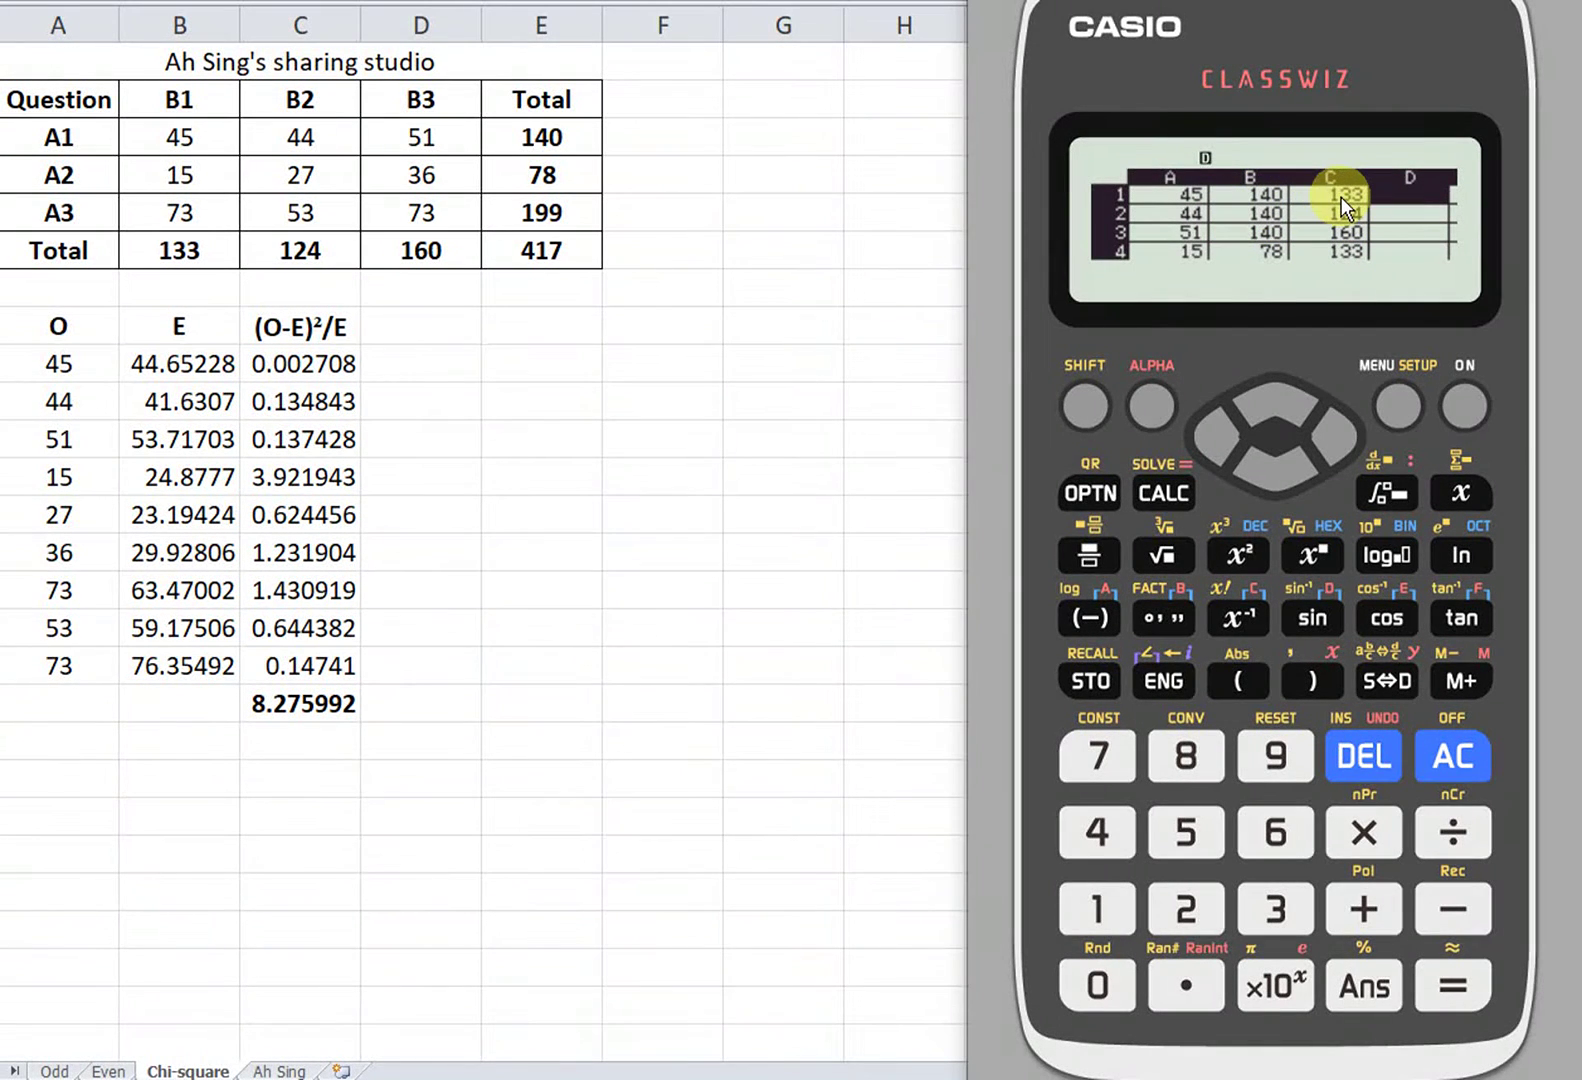
click(1086, 492)
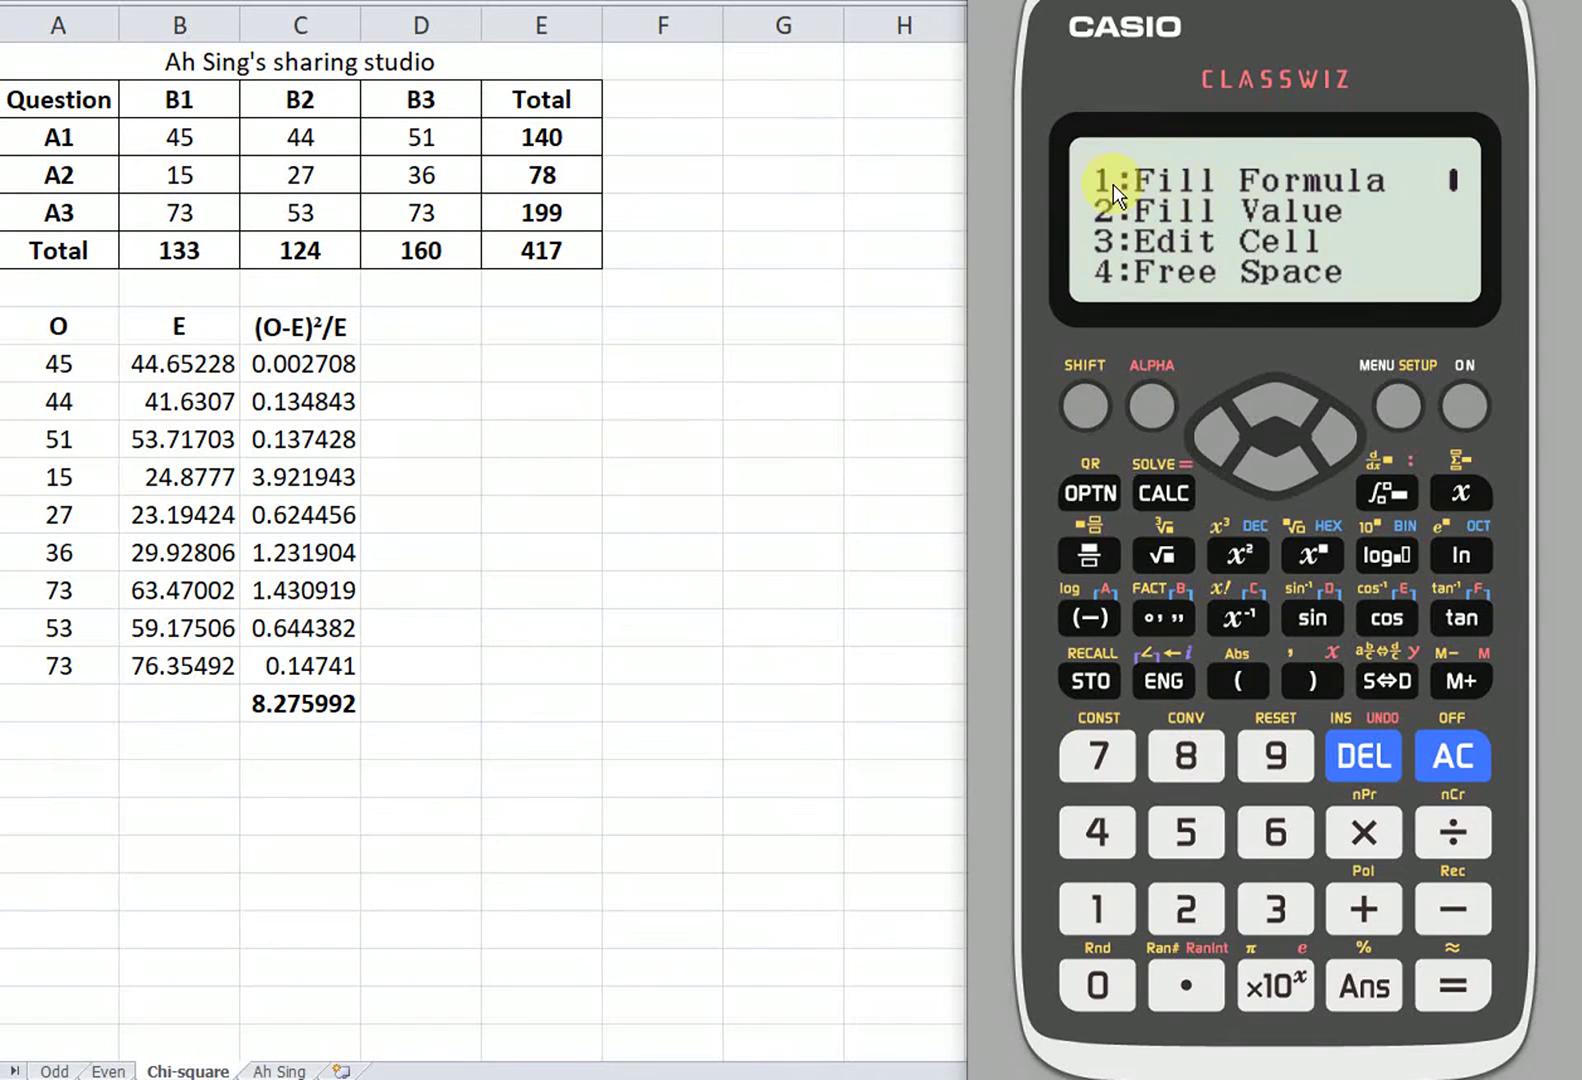
click(1097, 908)
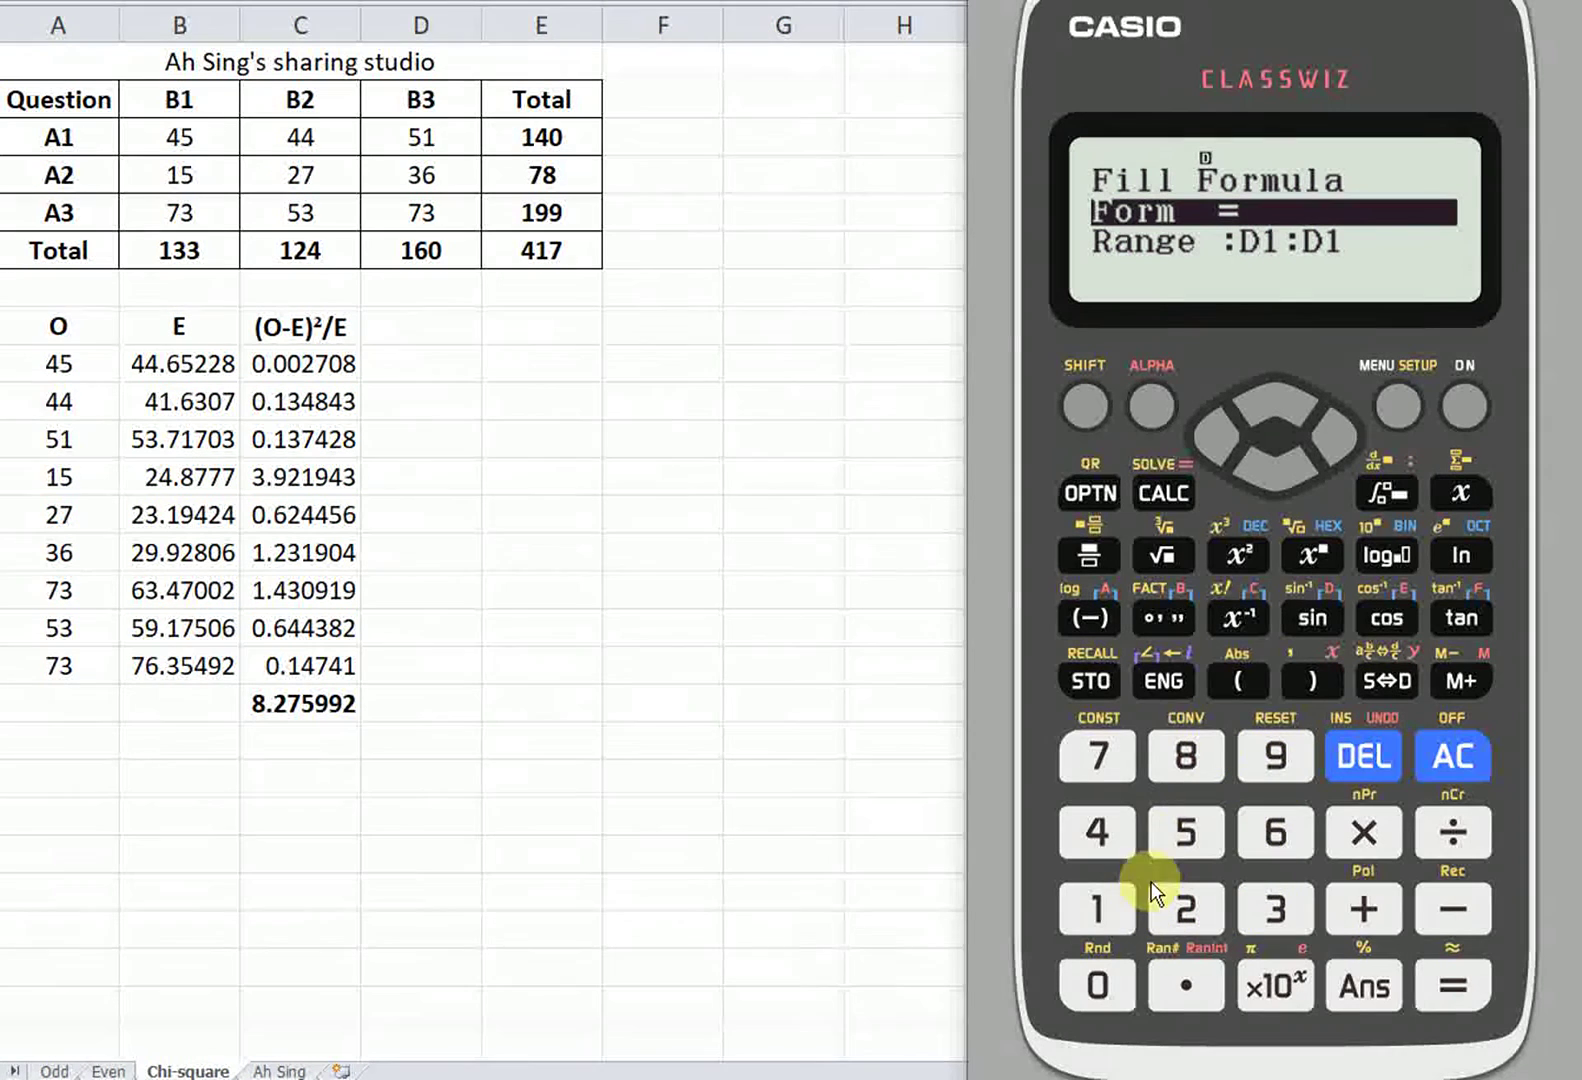
click(1146, 402)
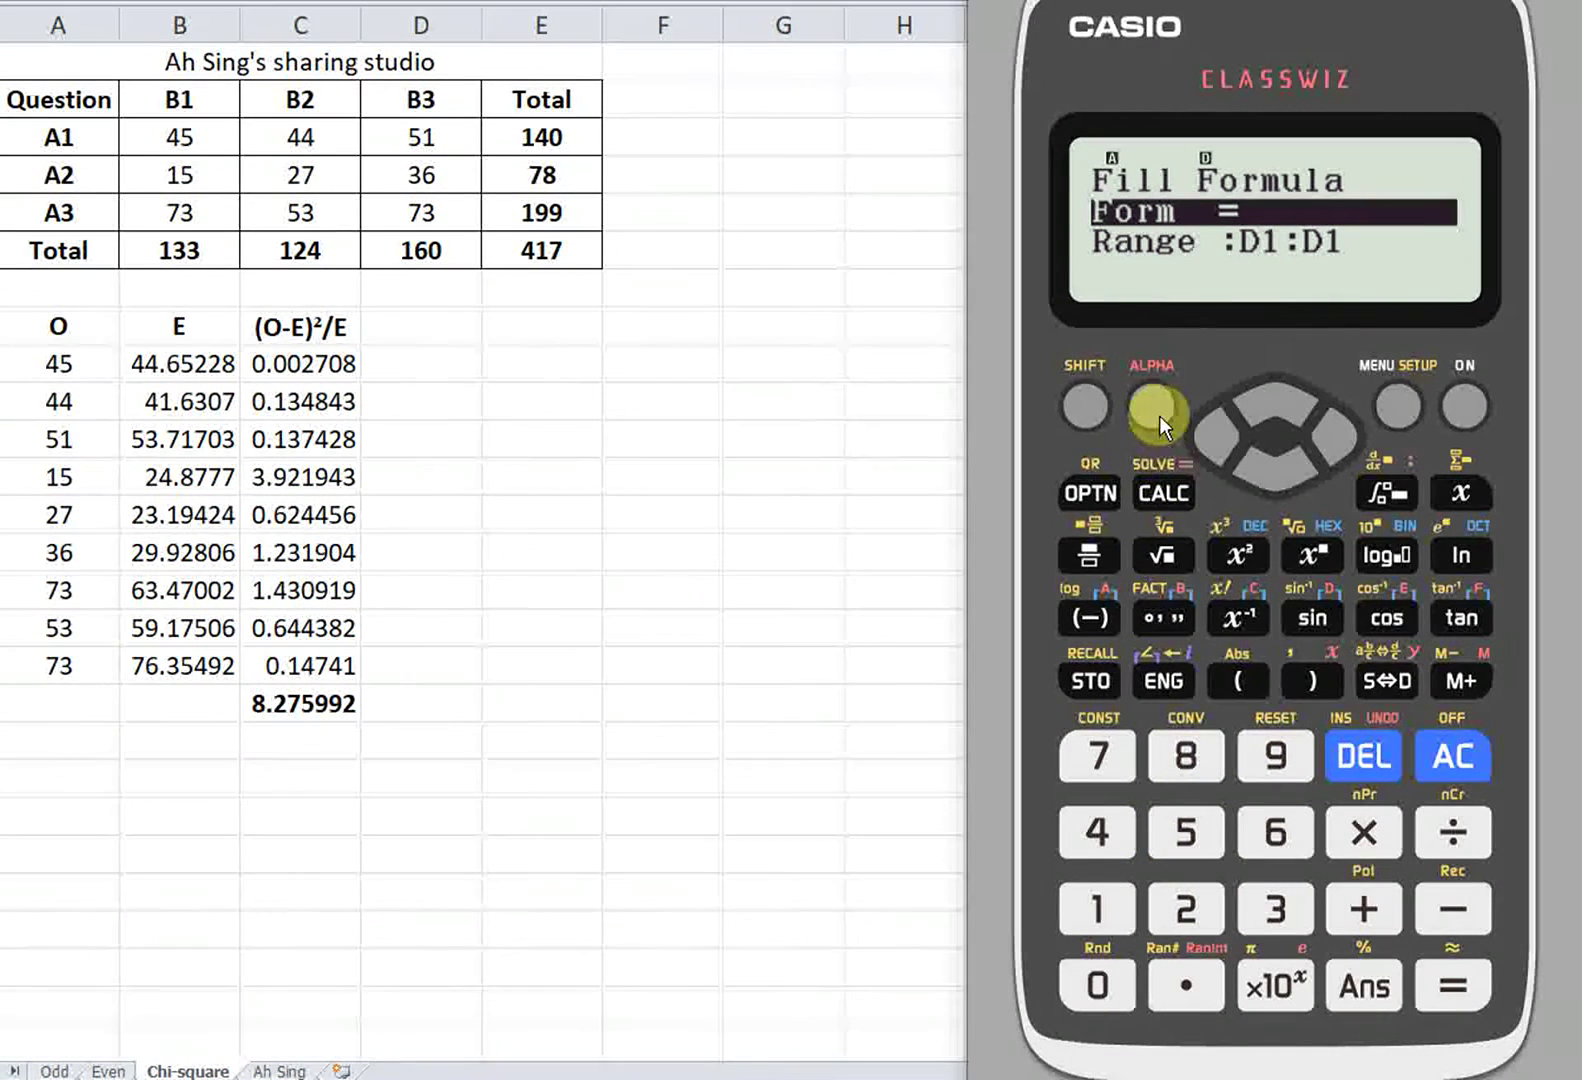
click(1163, 614)
click(1080, 894)
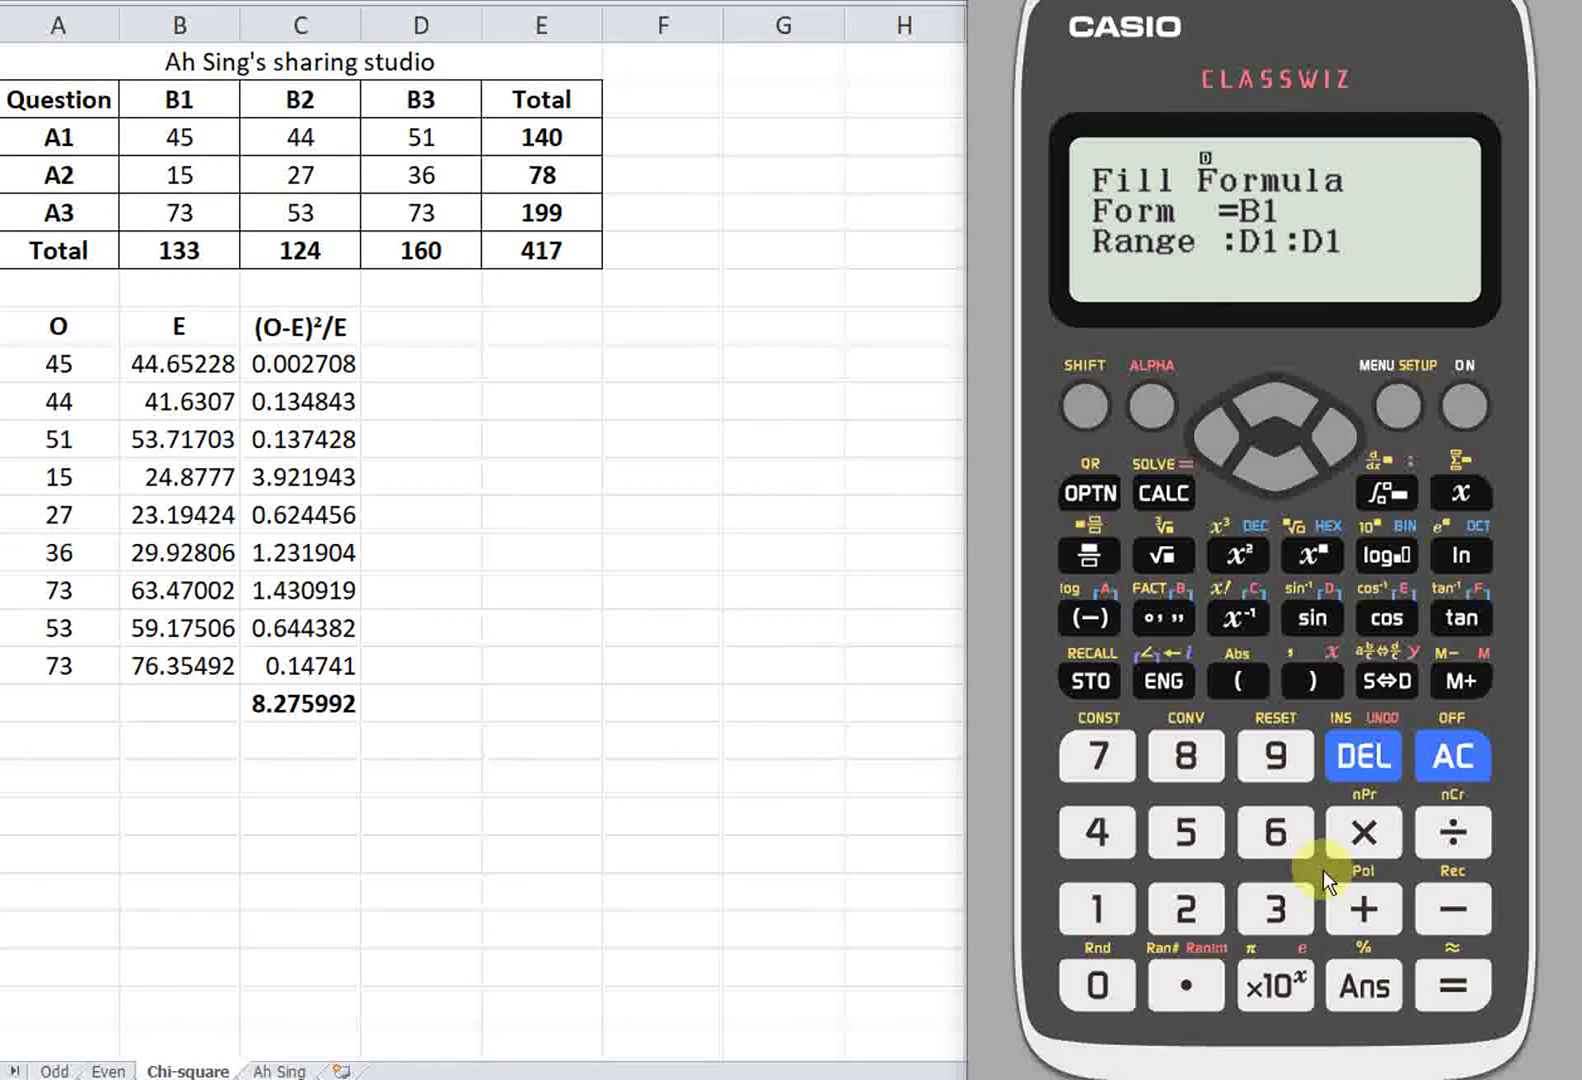
click(1364, 831)
click(1157, 407)
click(1230, 610)
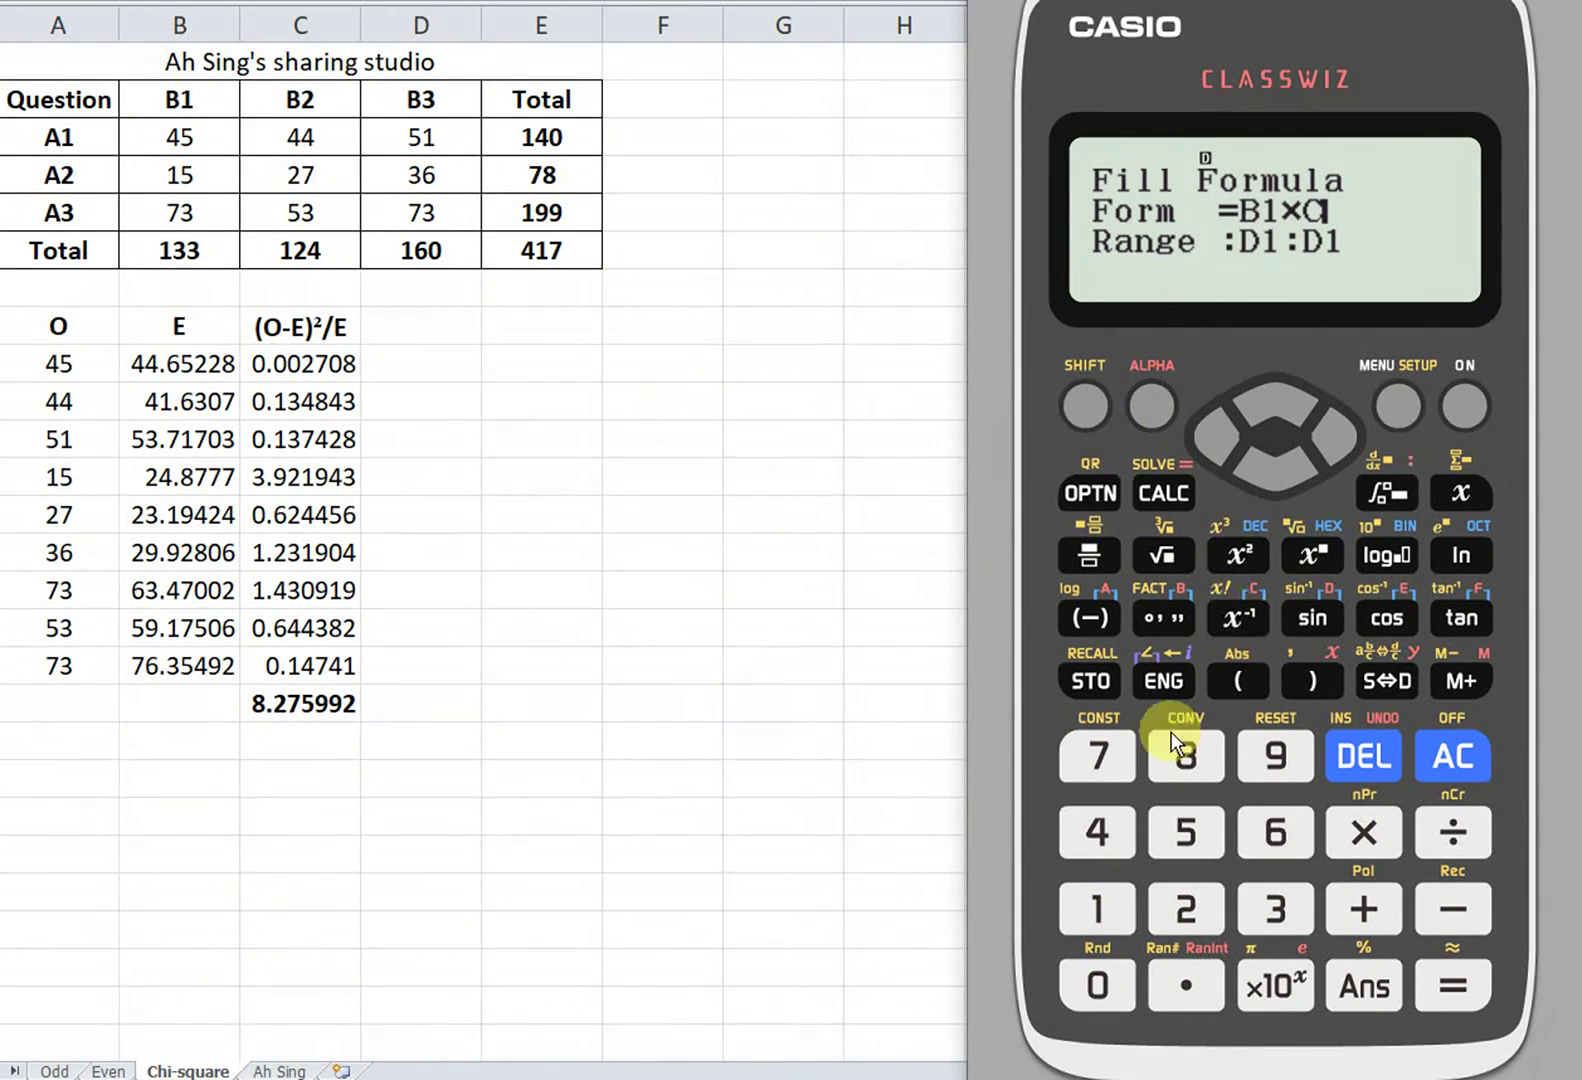
click(1094, 902)
click(1453, 834)
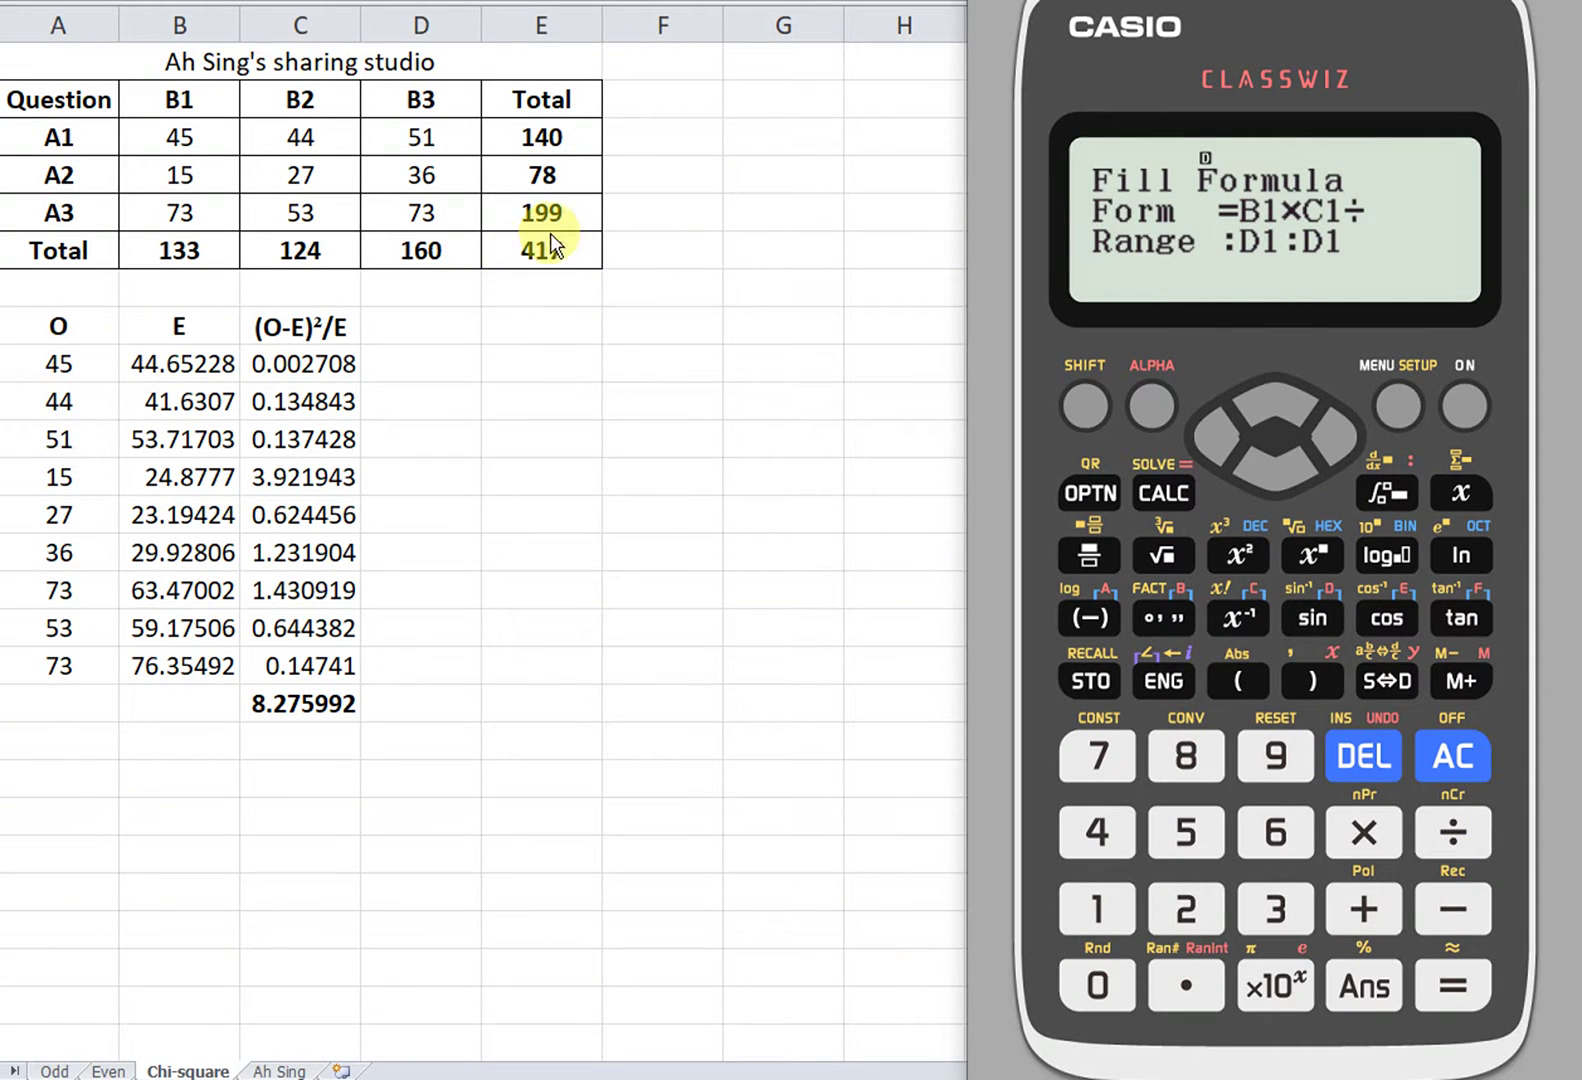
click(1101, 833)
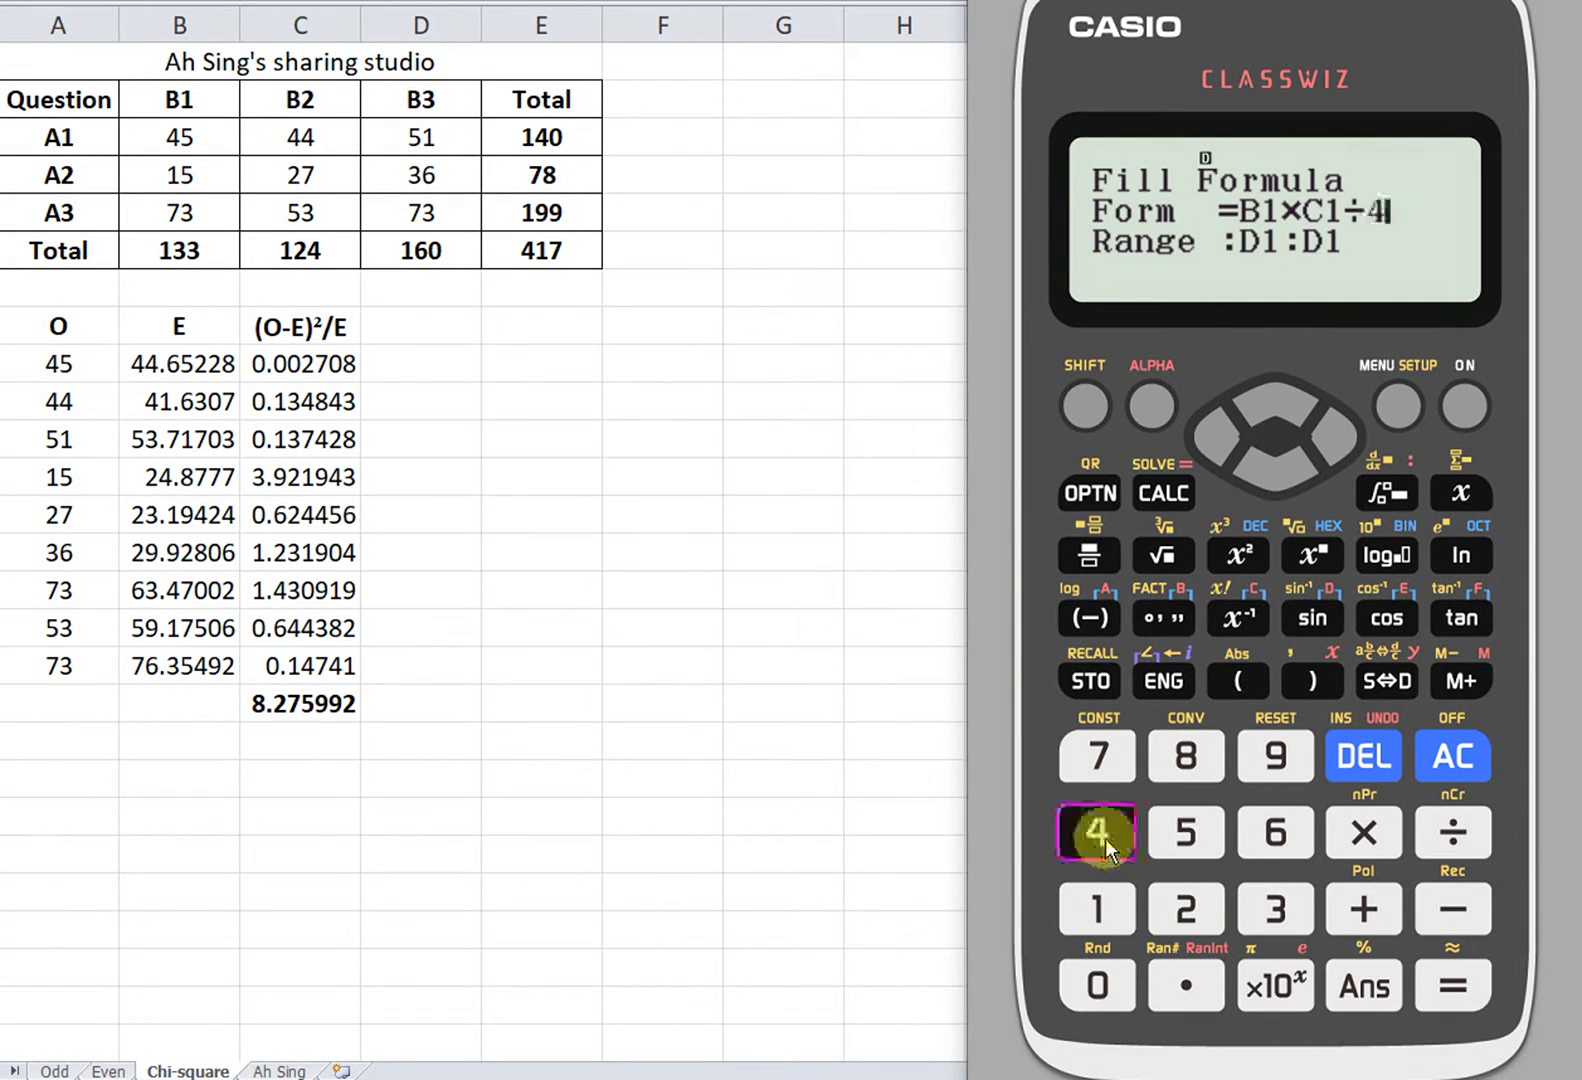
click(1095, 901)
click(1100, 757)
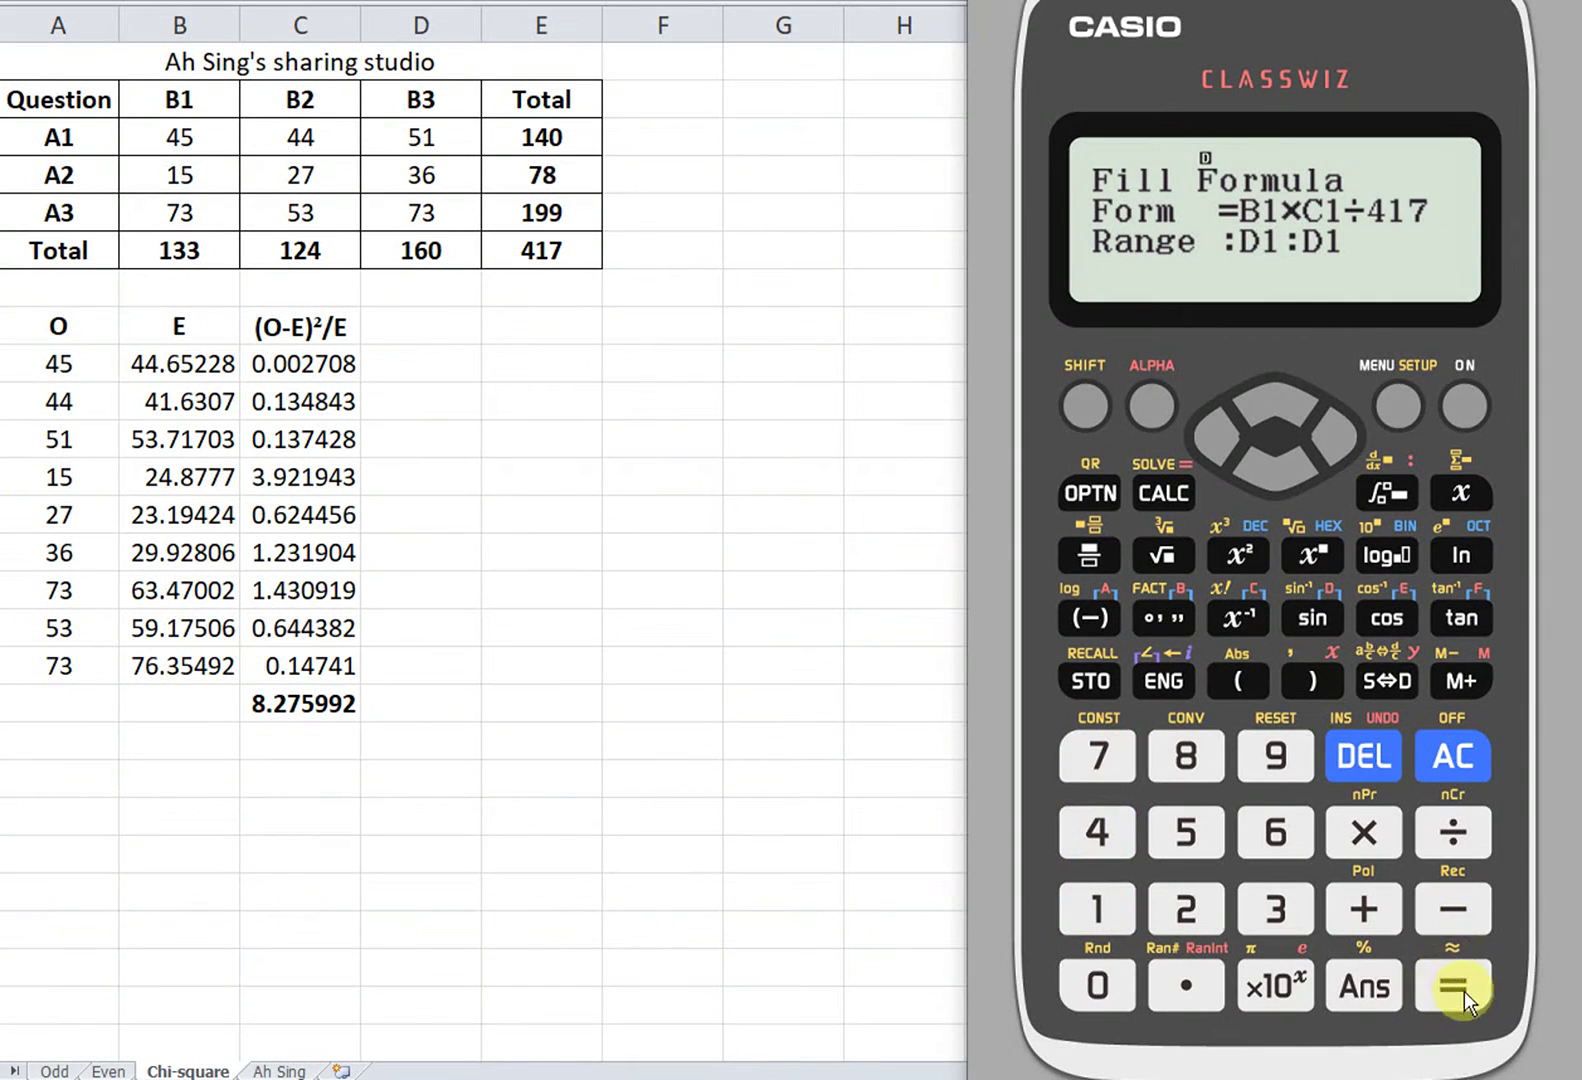
click(1458, 982)
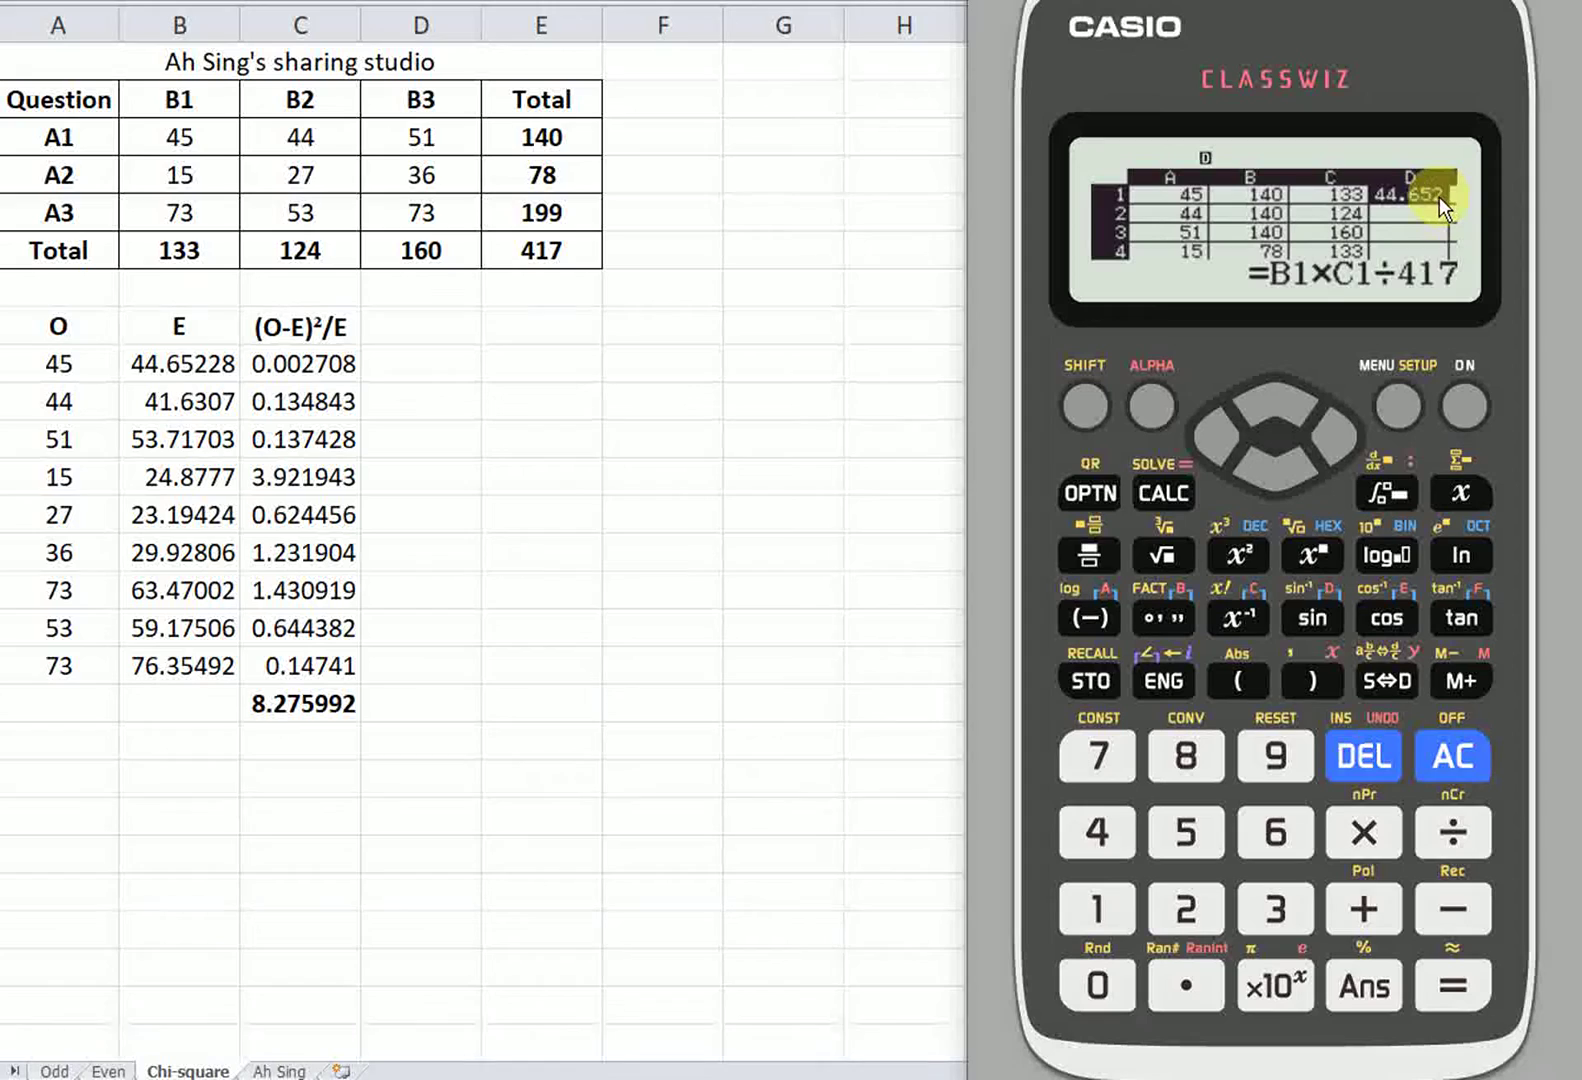
Copy the expected-value formula in cell D1 of the calculator spreadsheet and paste it into cells D2 to D9
click(1093, 496)
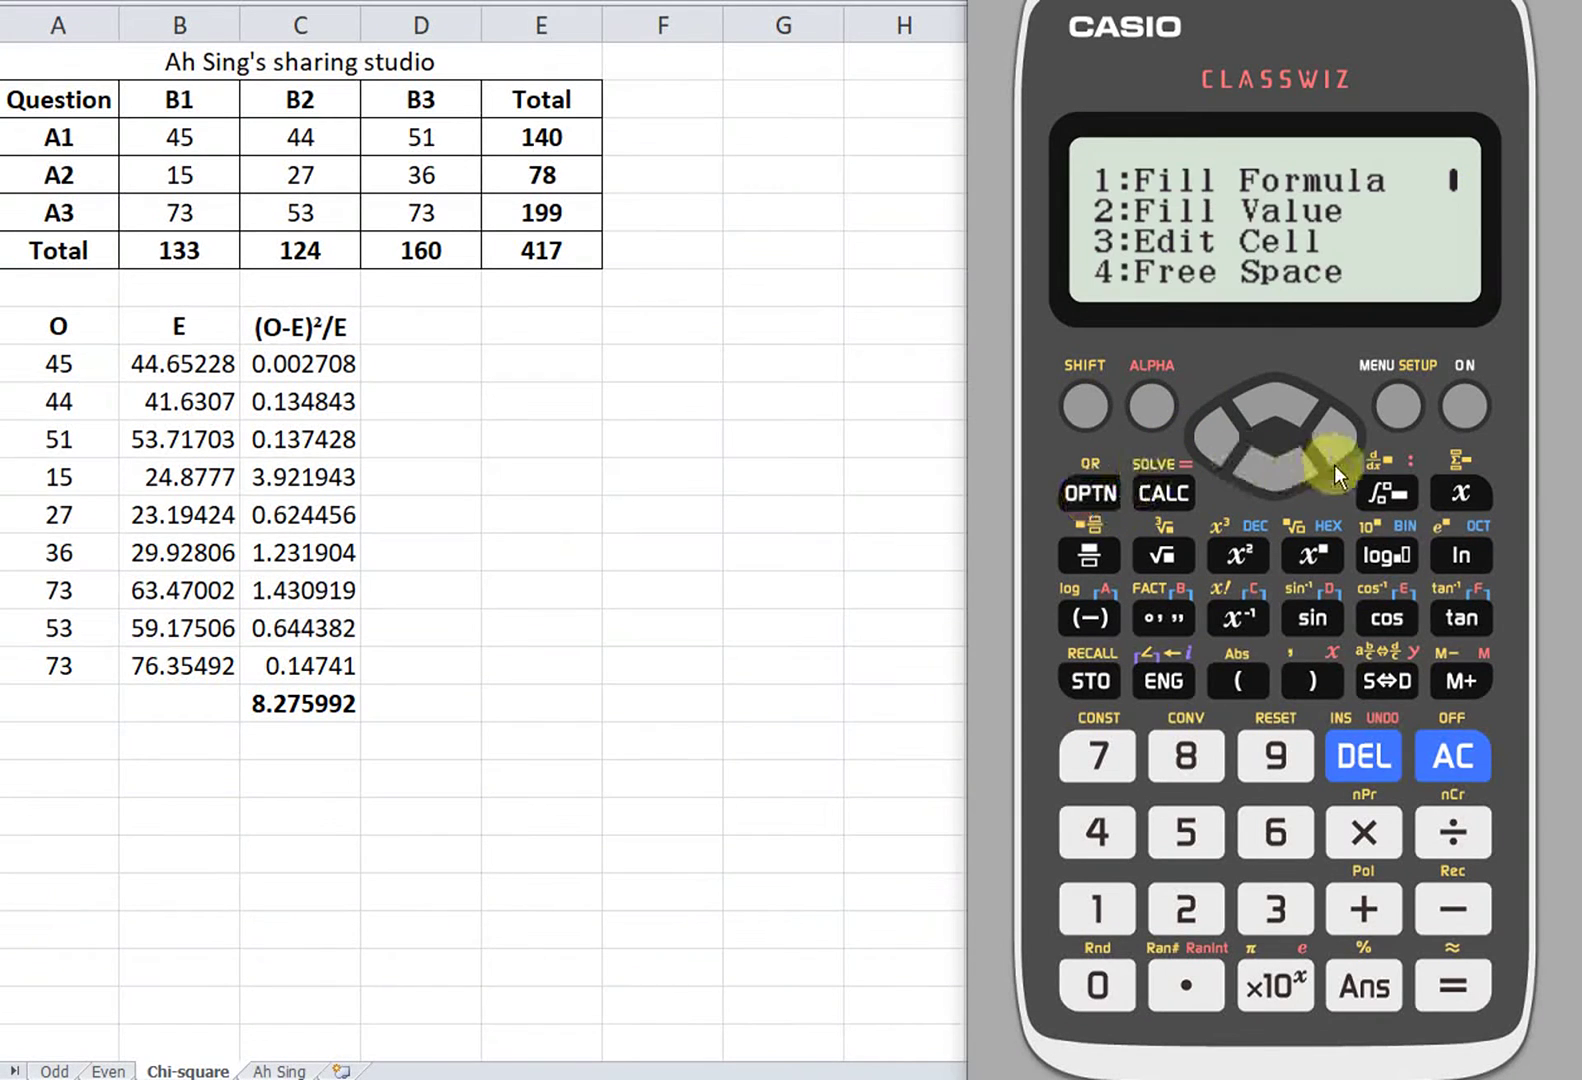
click(1270, 473)
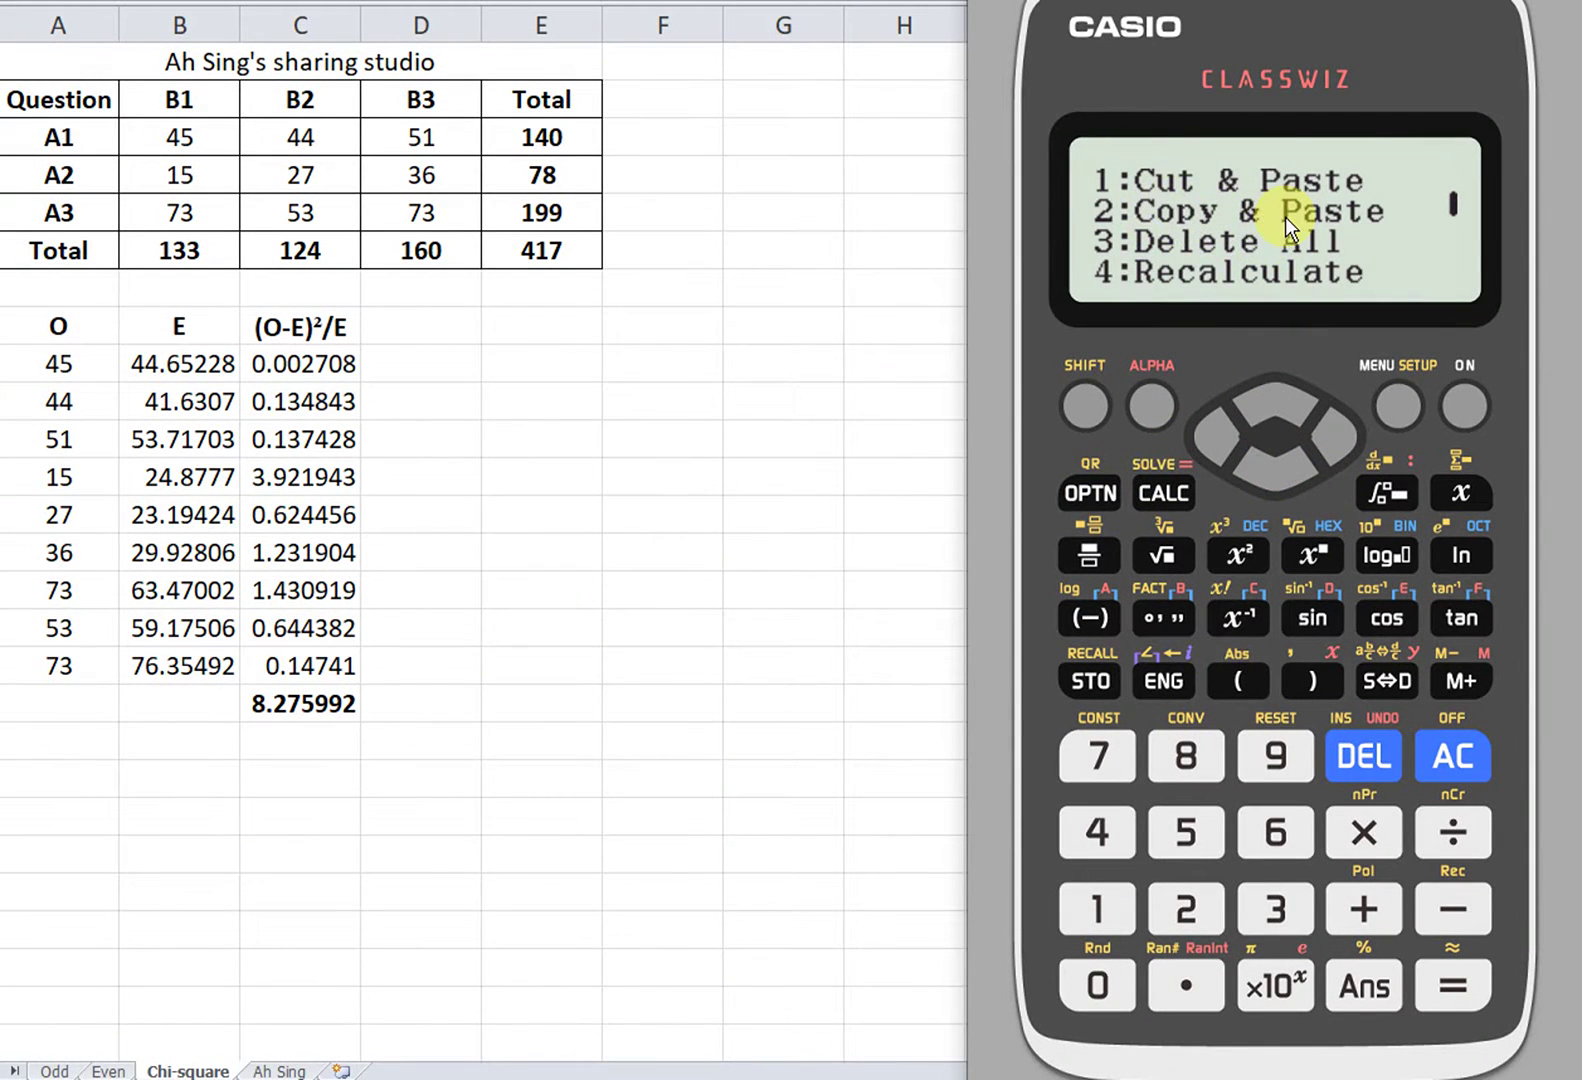
click(1187, 909)
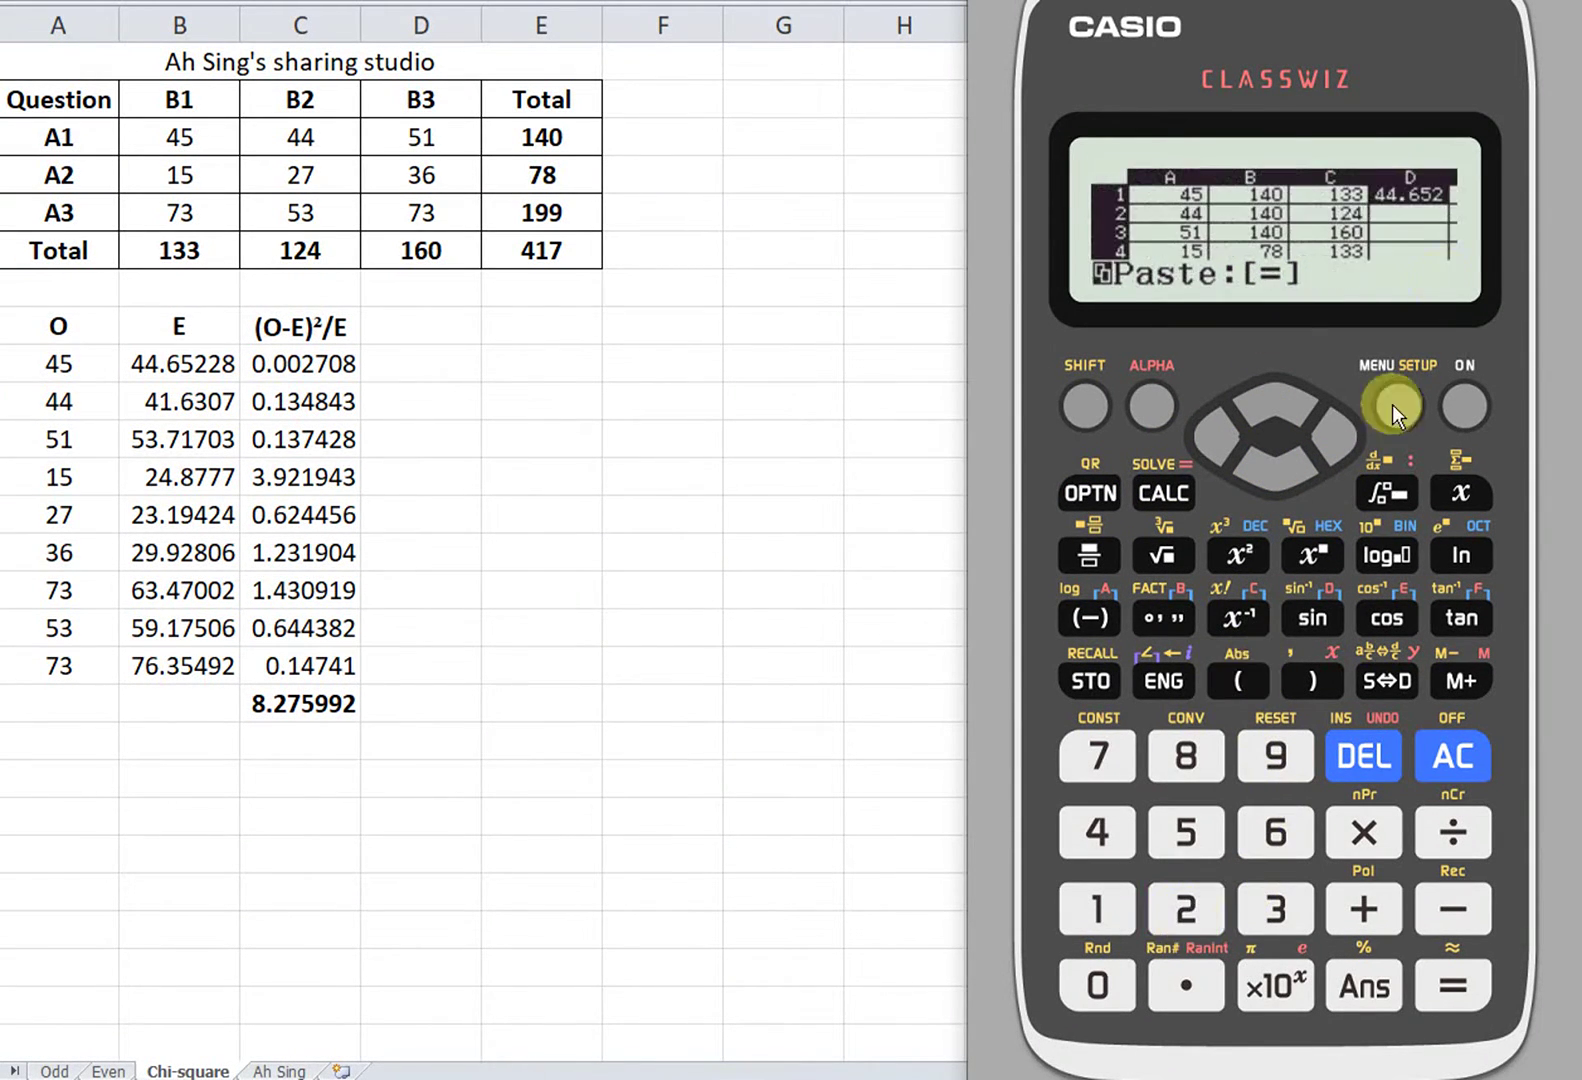
click(1286, 475)
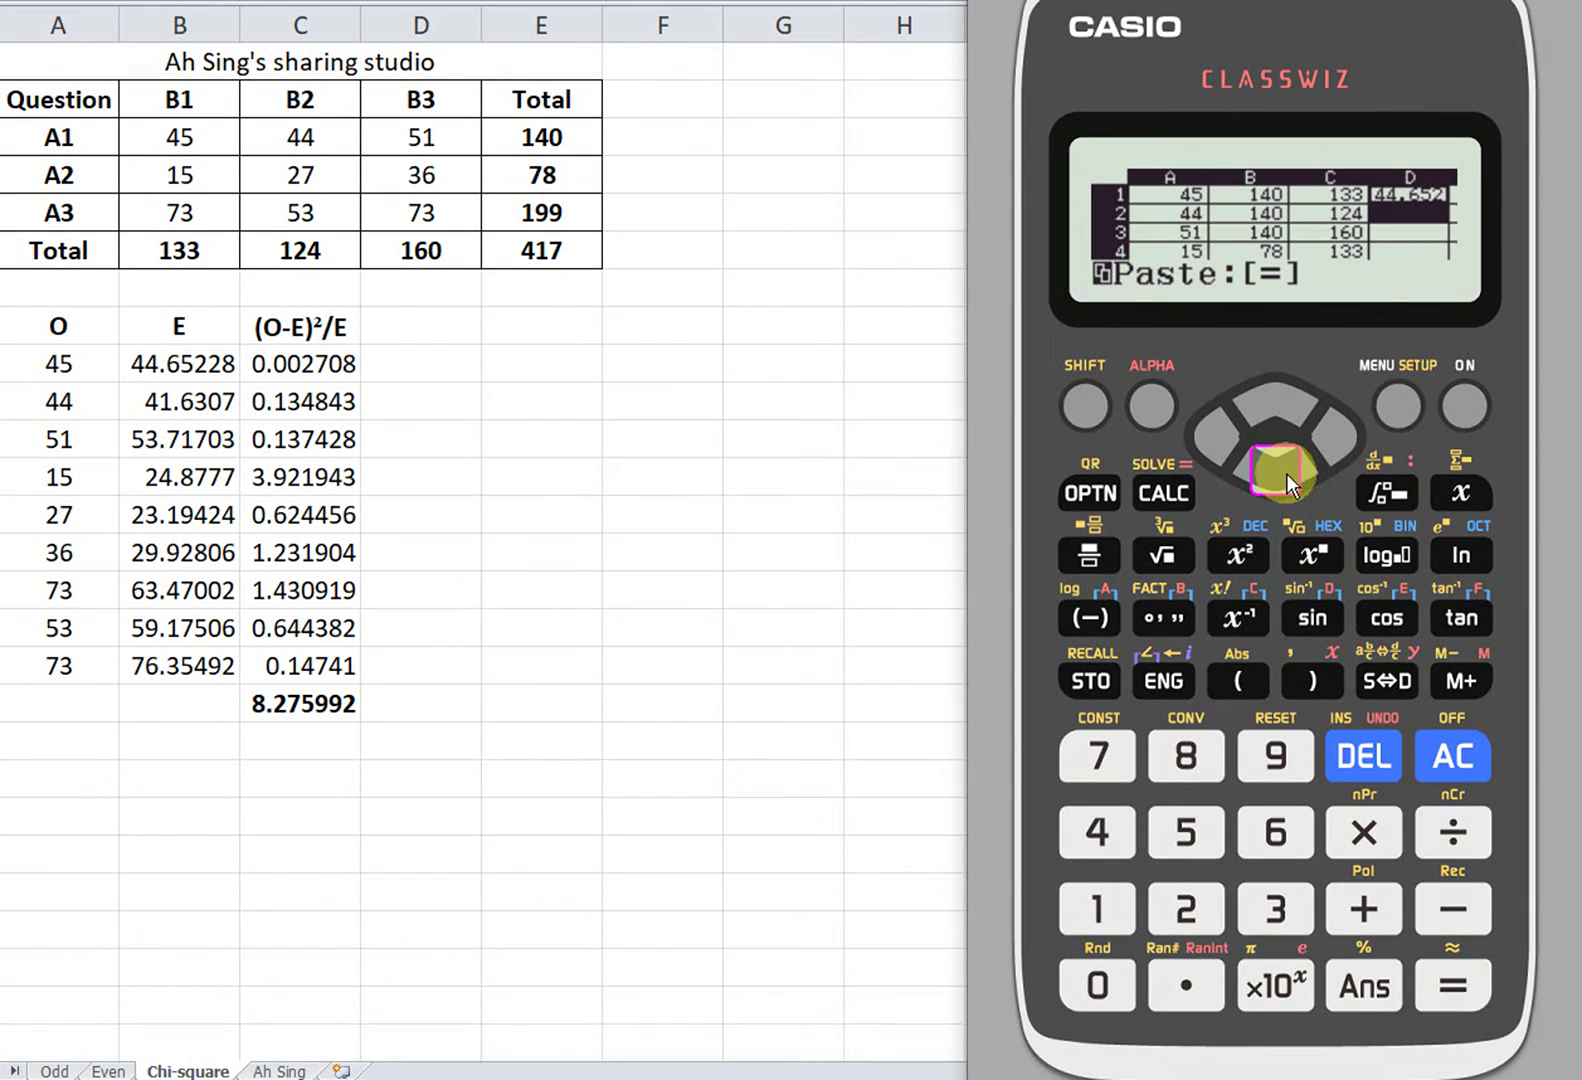
click(1454, 988)
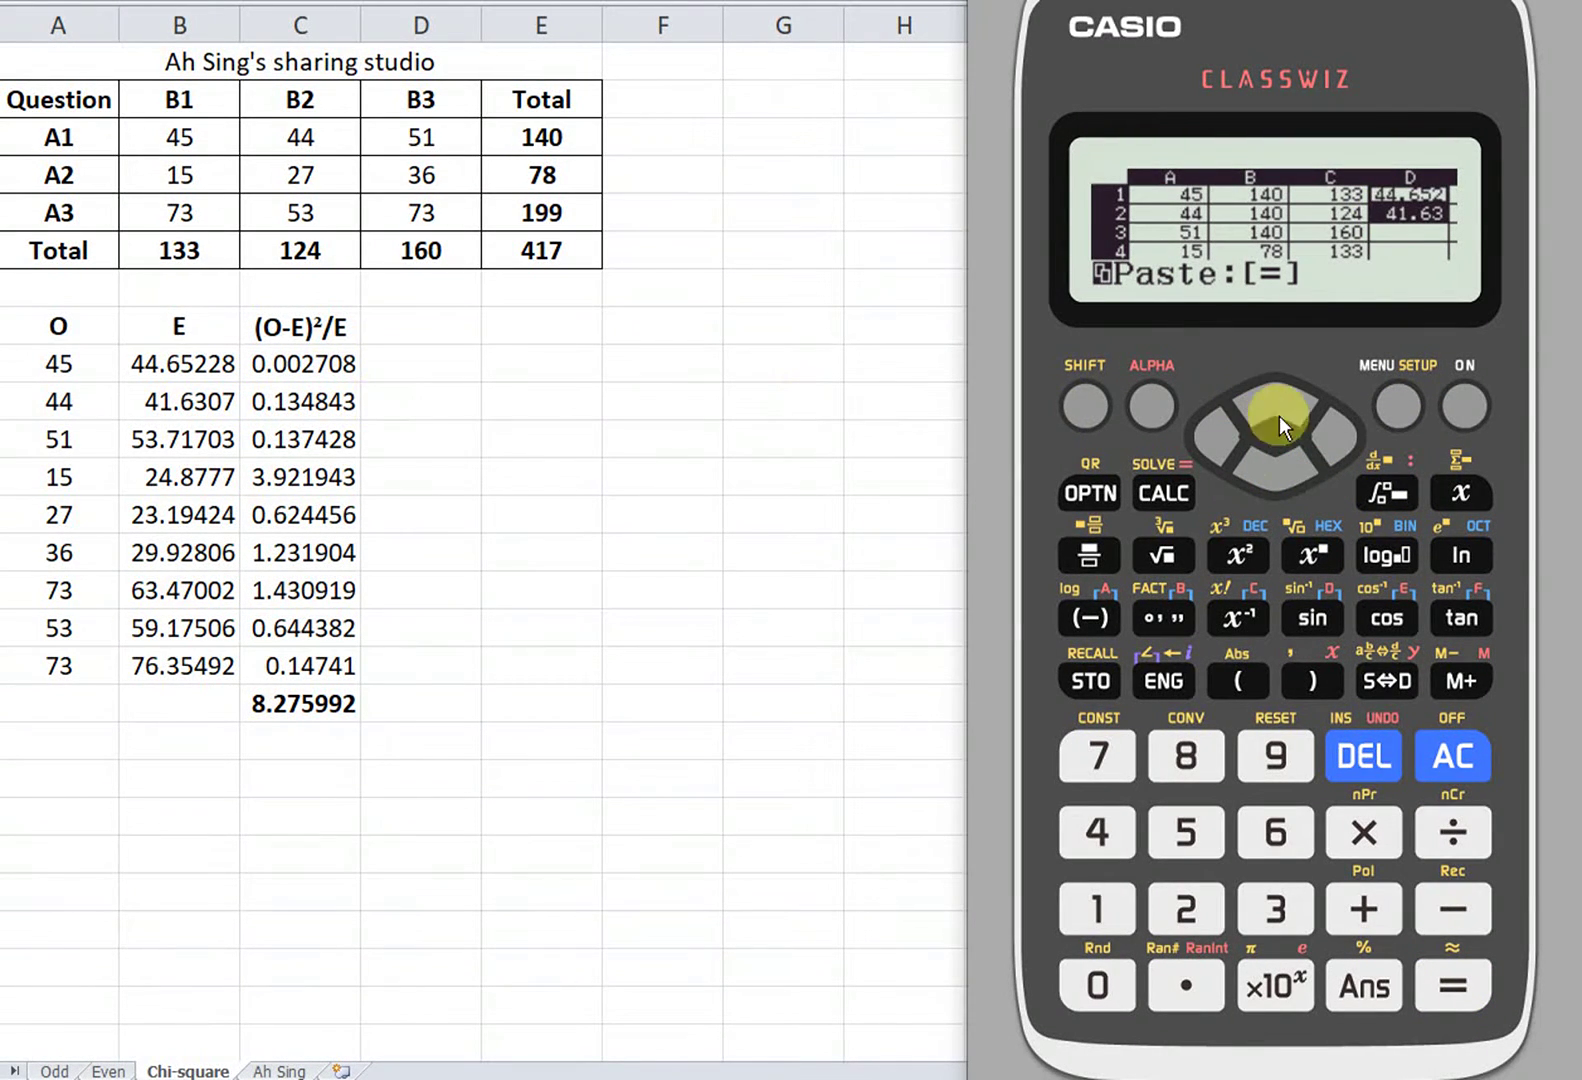
click(1285, 475)
click(1451, 984)
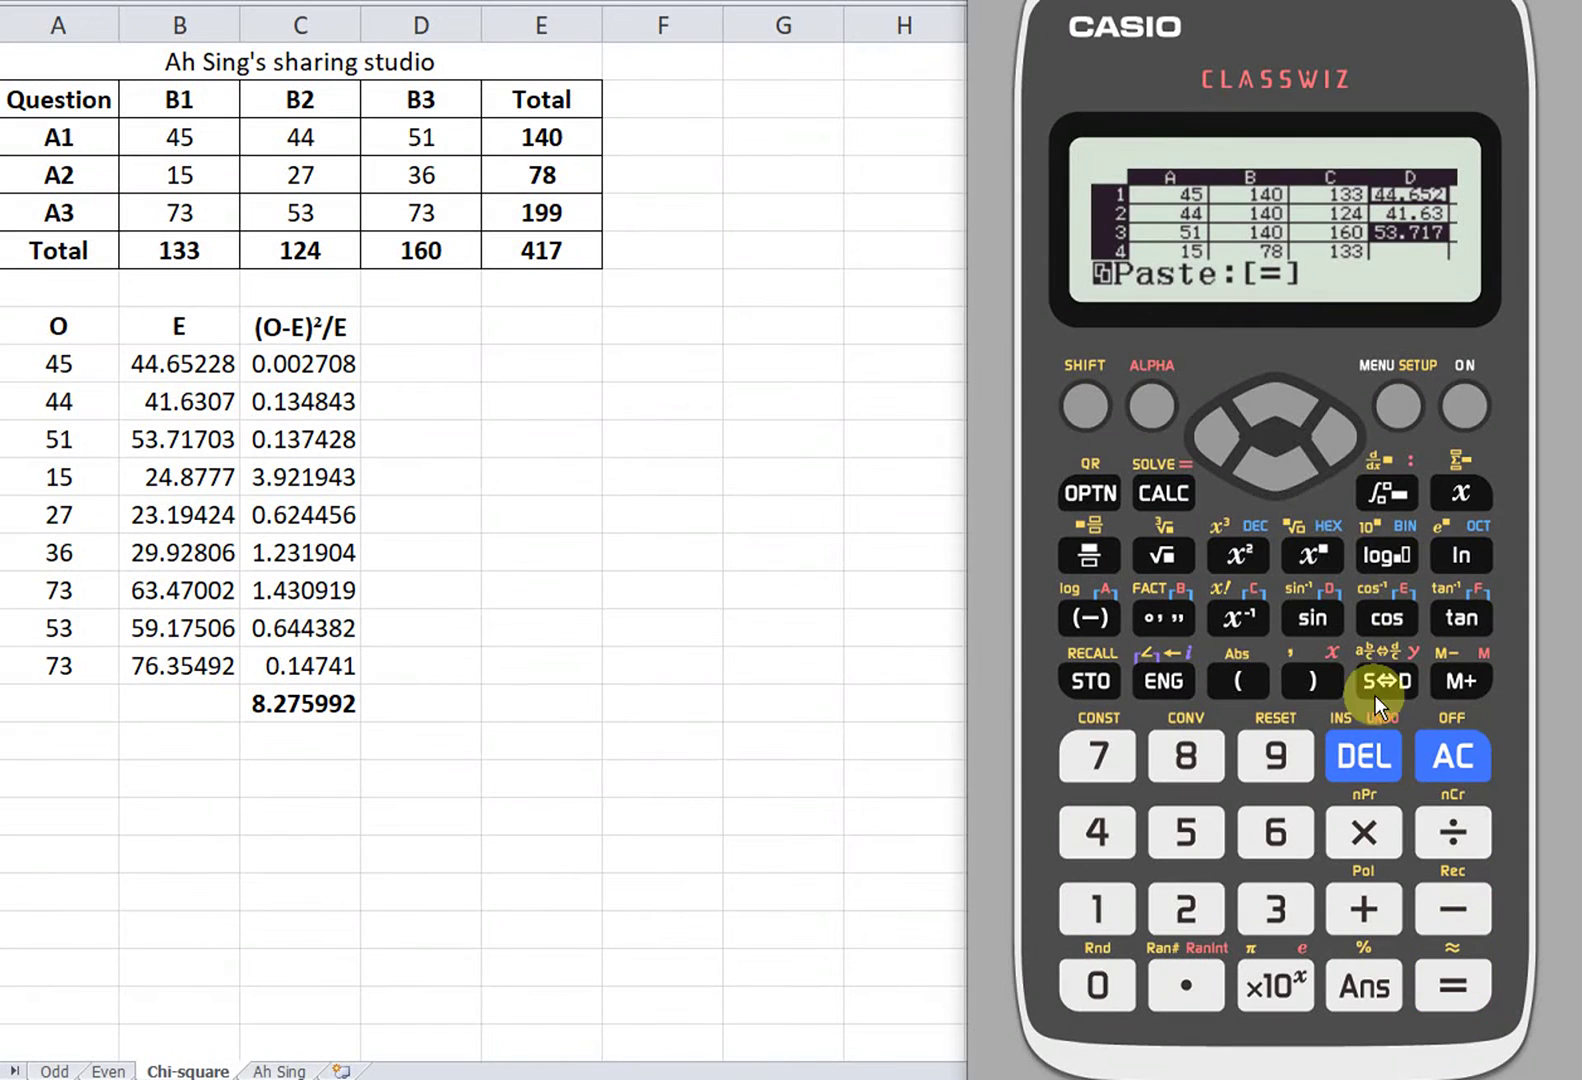
click(1265, 458)
click(1462, 990)
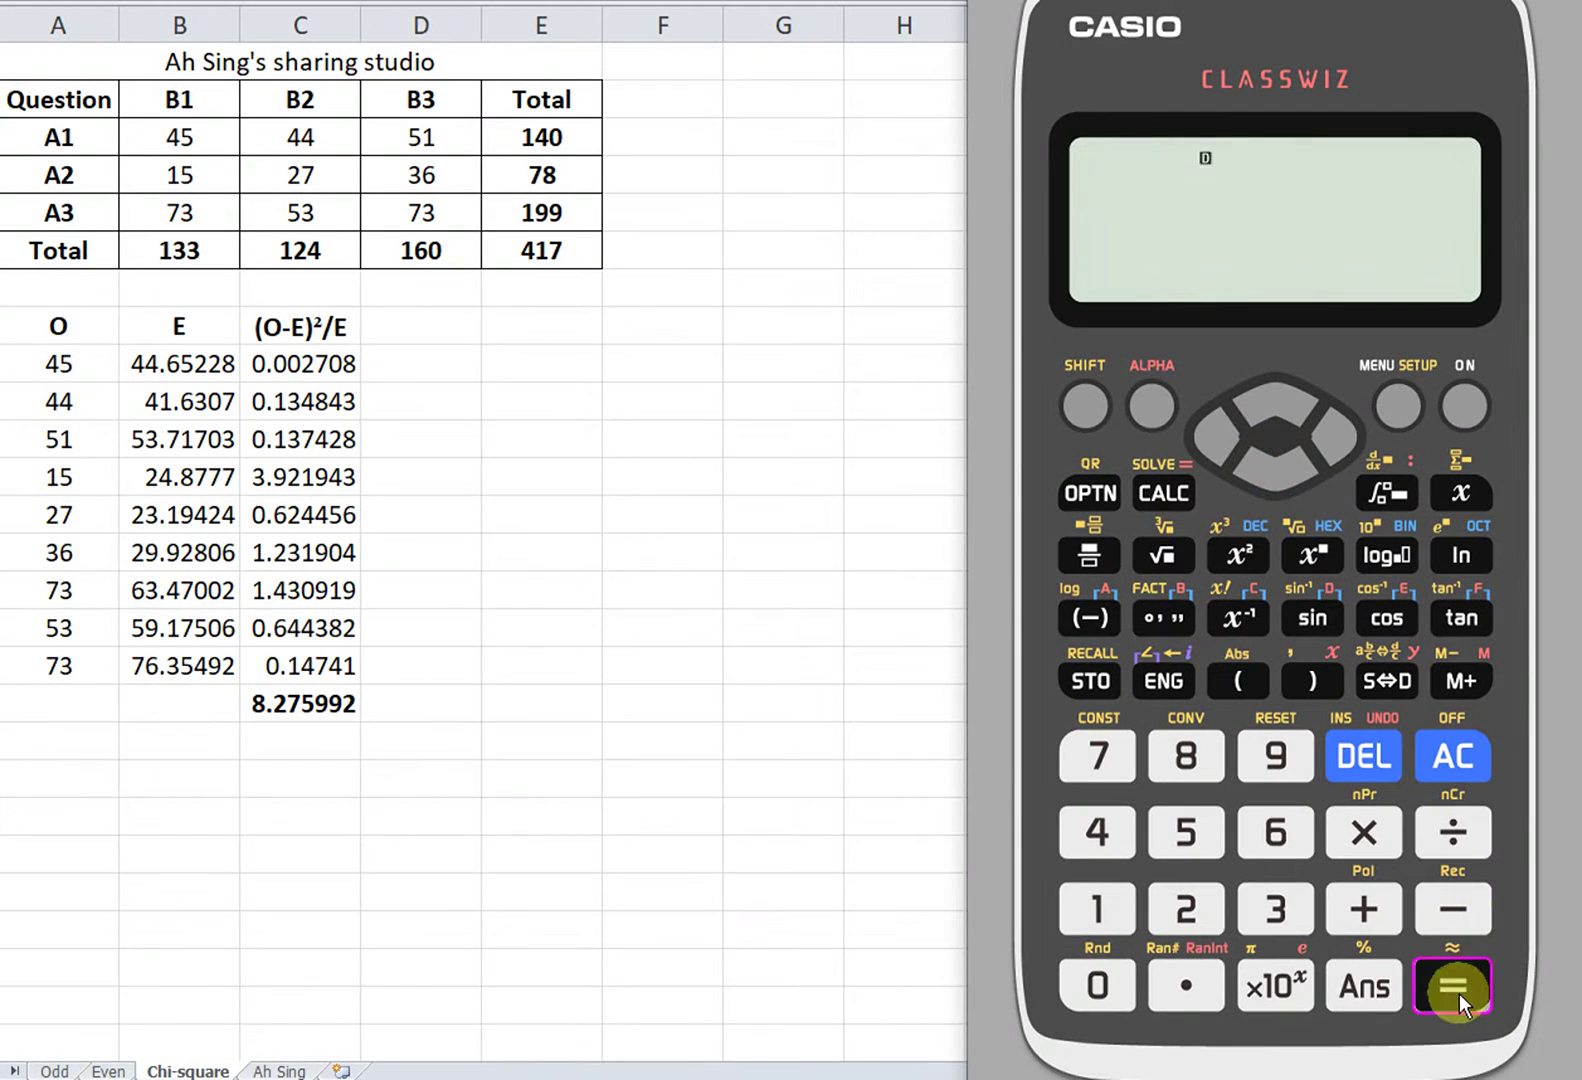
click(1268, 464)
click(1450, 984)
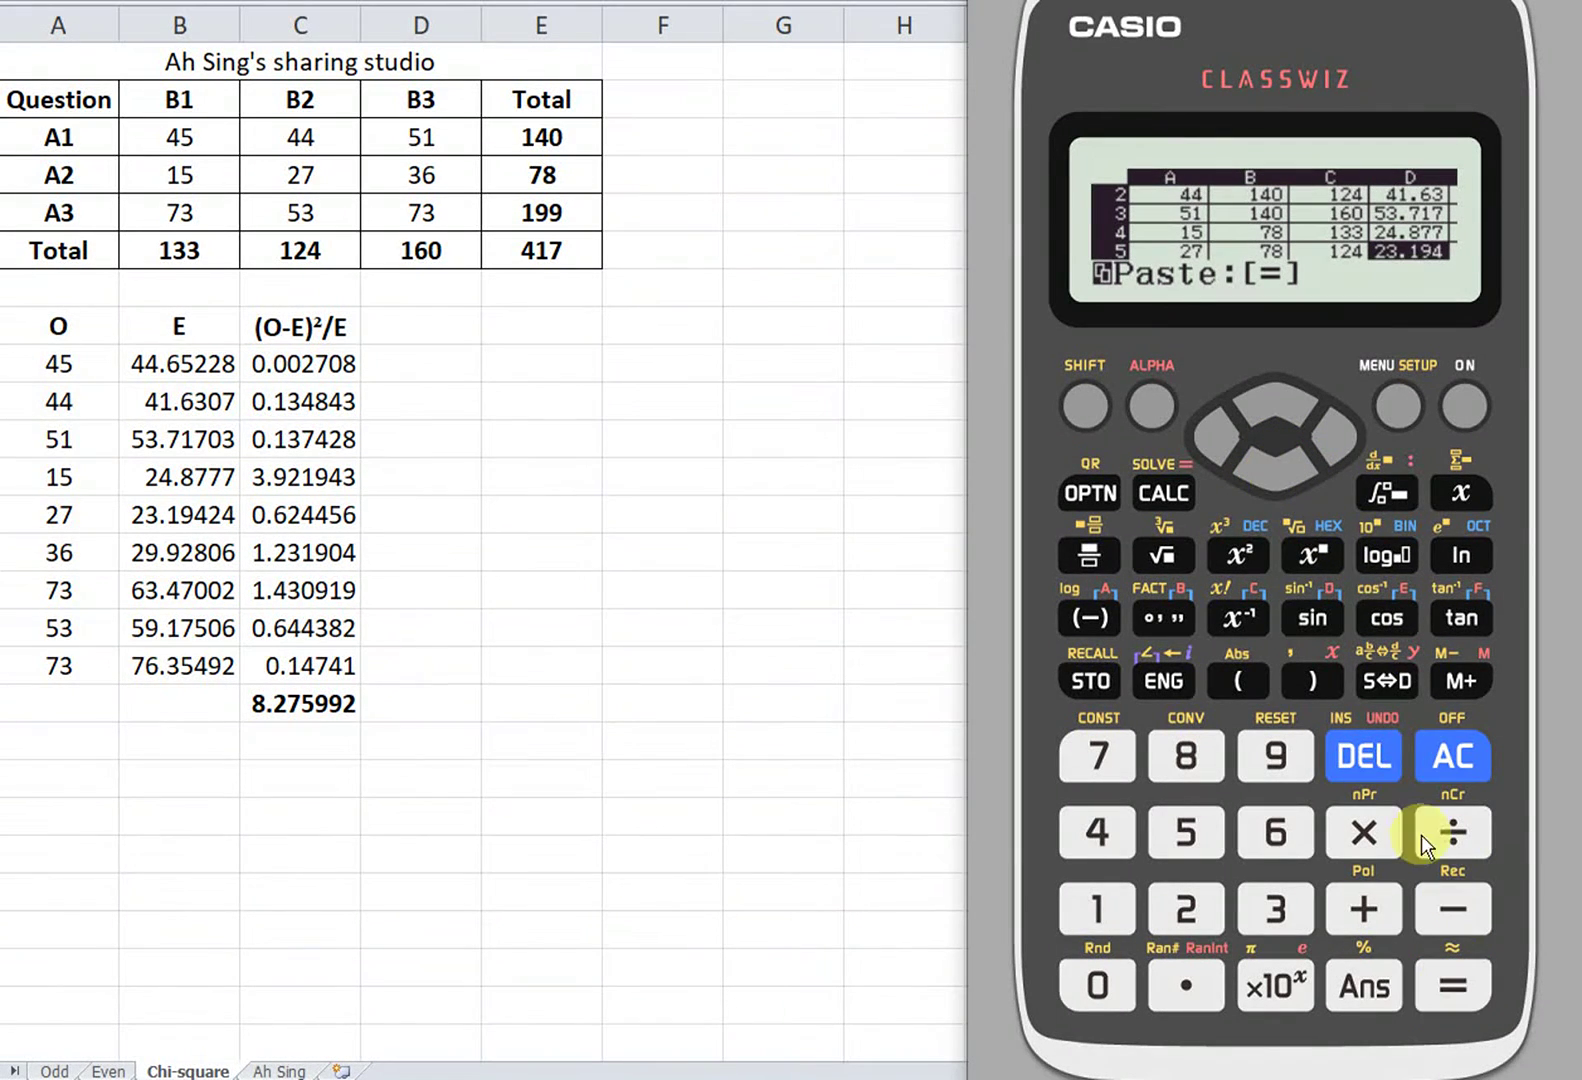
click(1280, 472)
click(1453, 985)
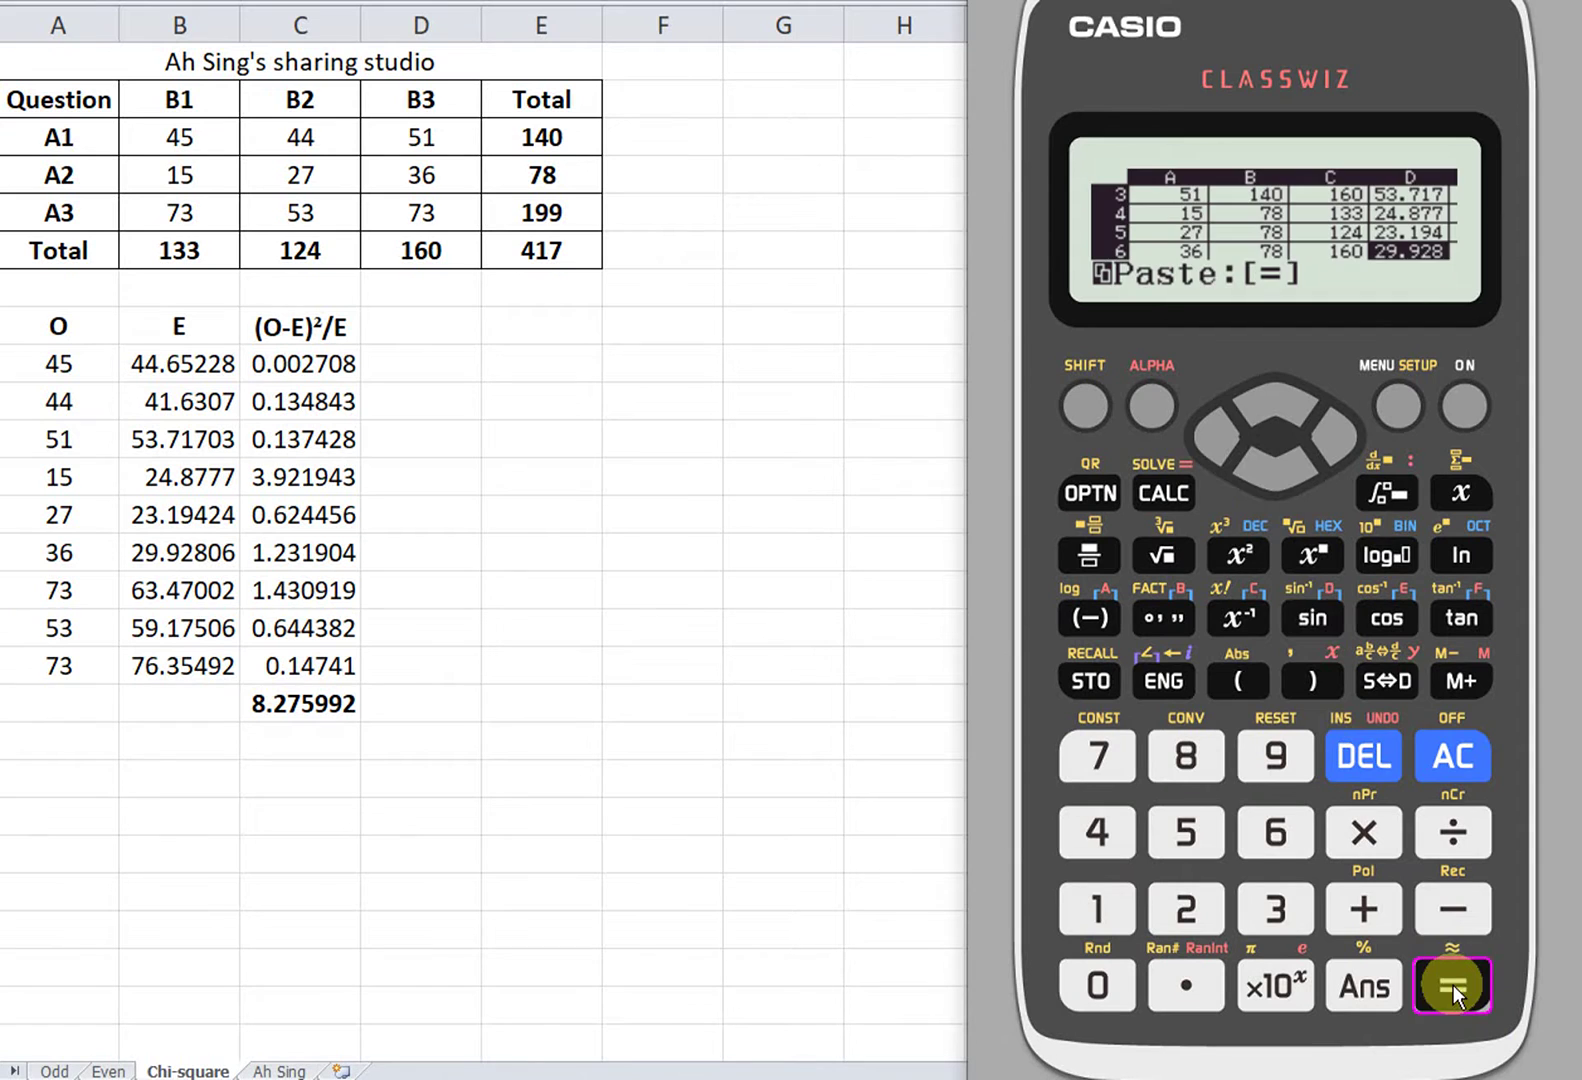
click(1278, 460)
click(1453, 987)
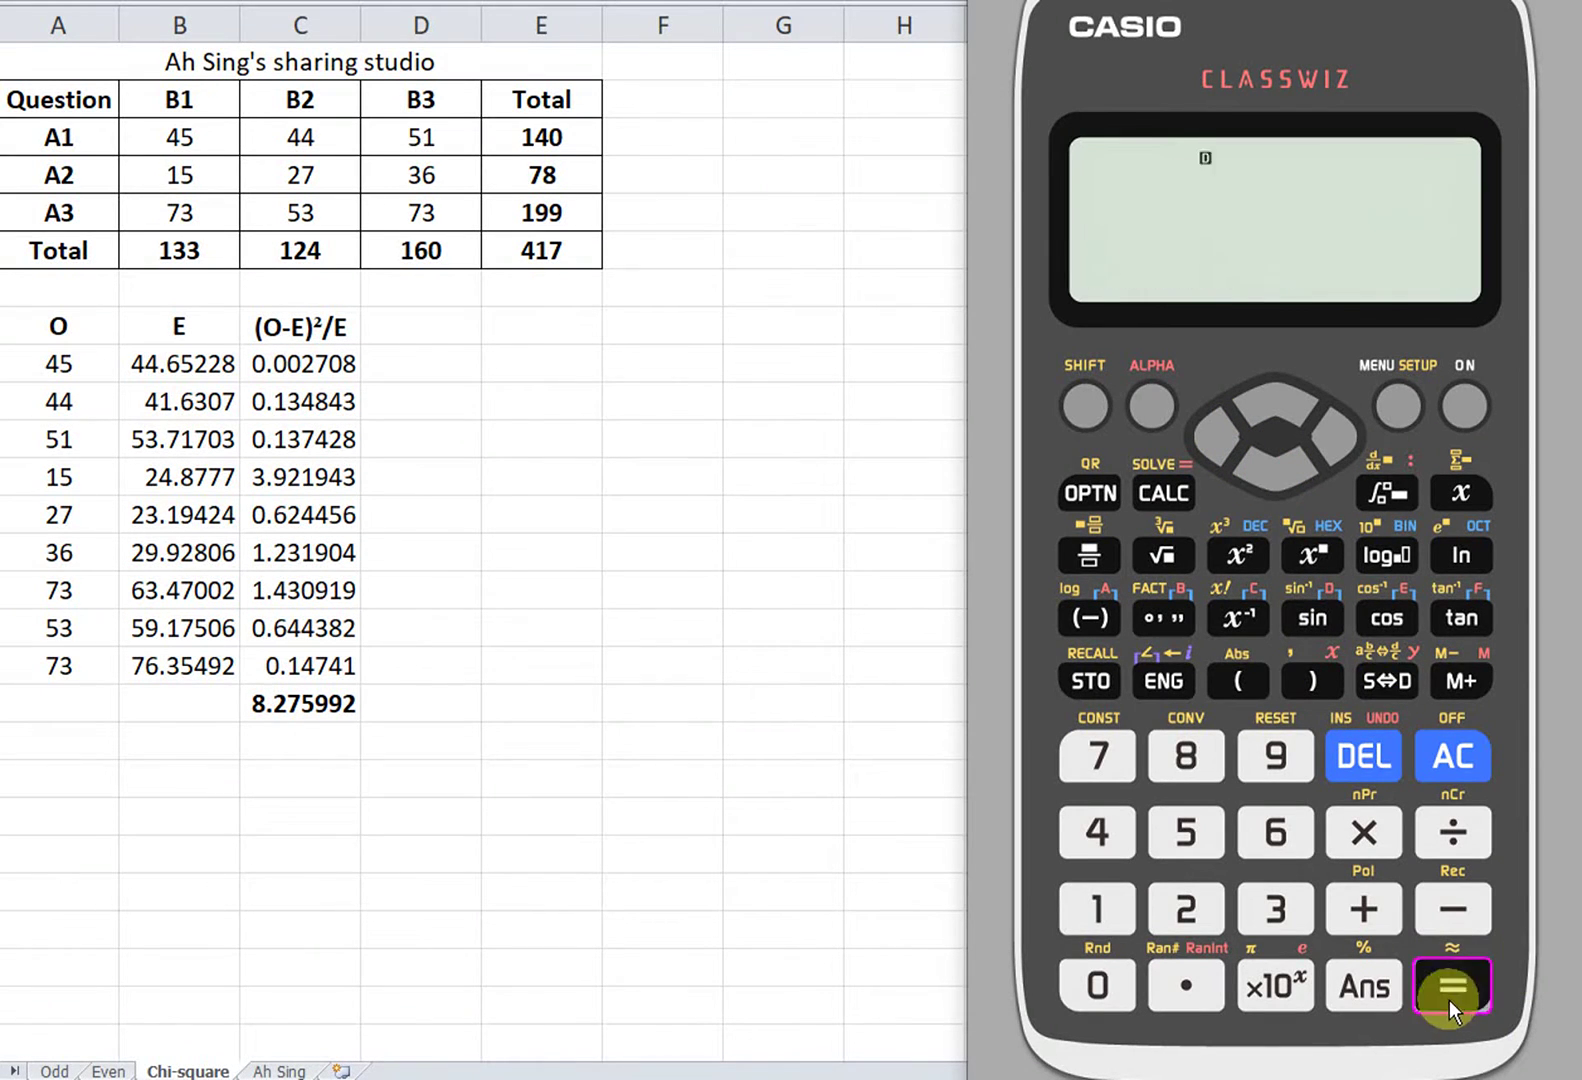
click(1287, 477)
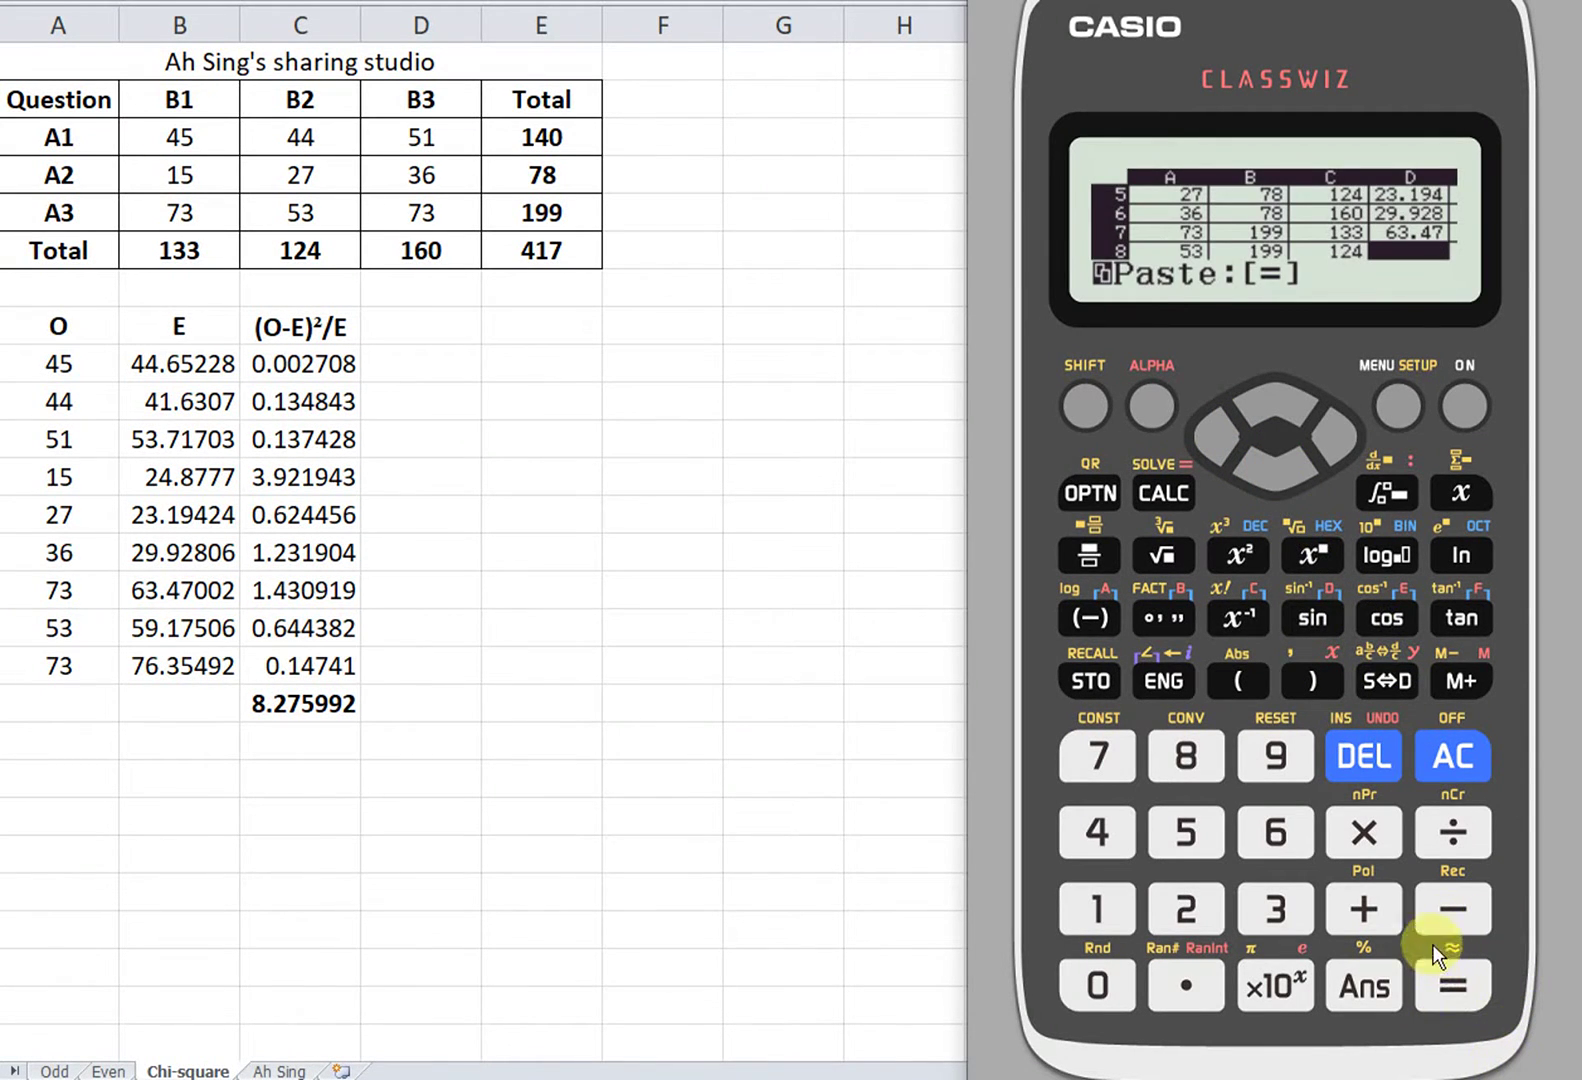
click(1450, 986)
click(1269, 480)
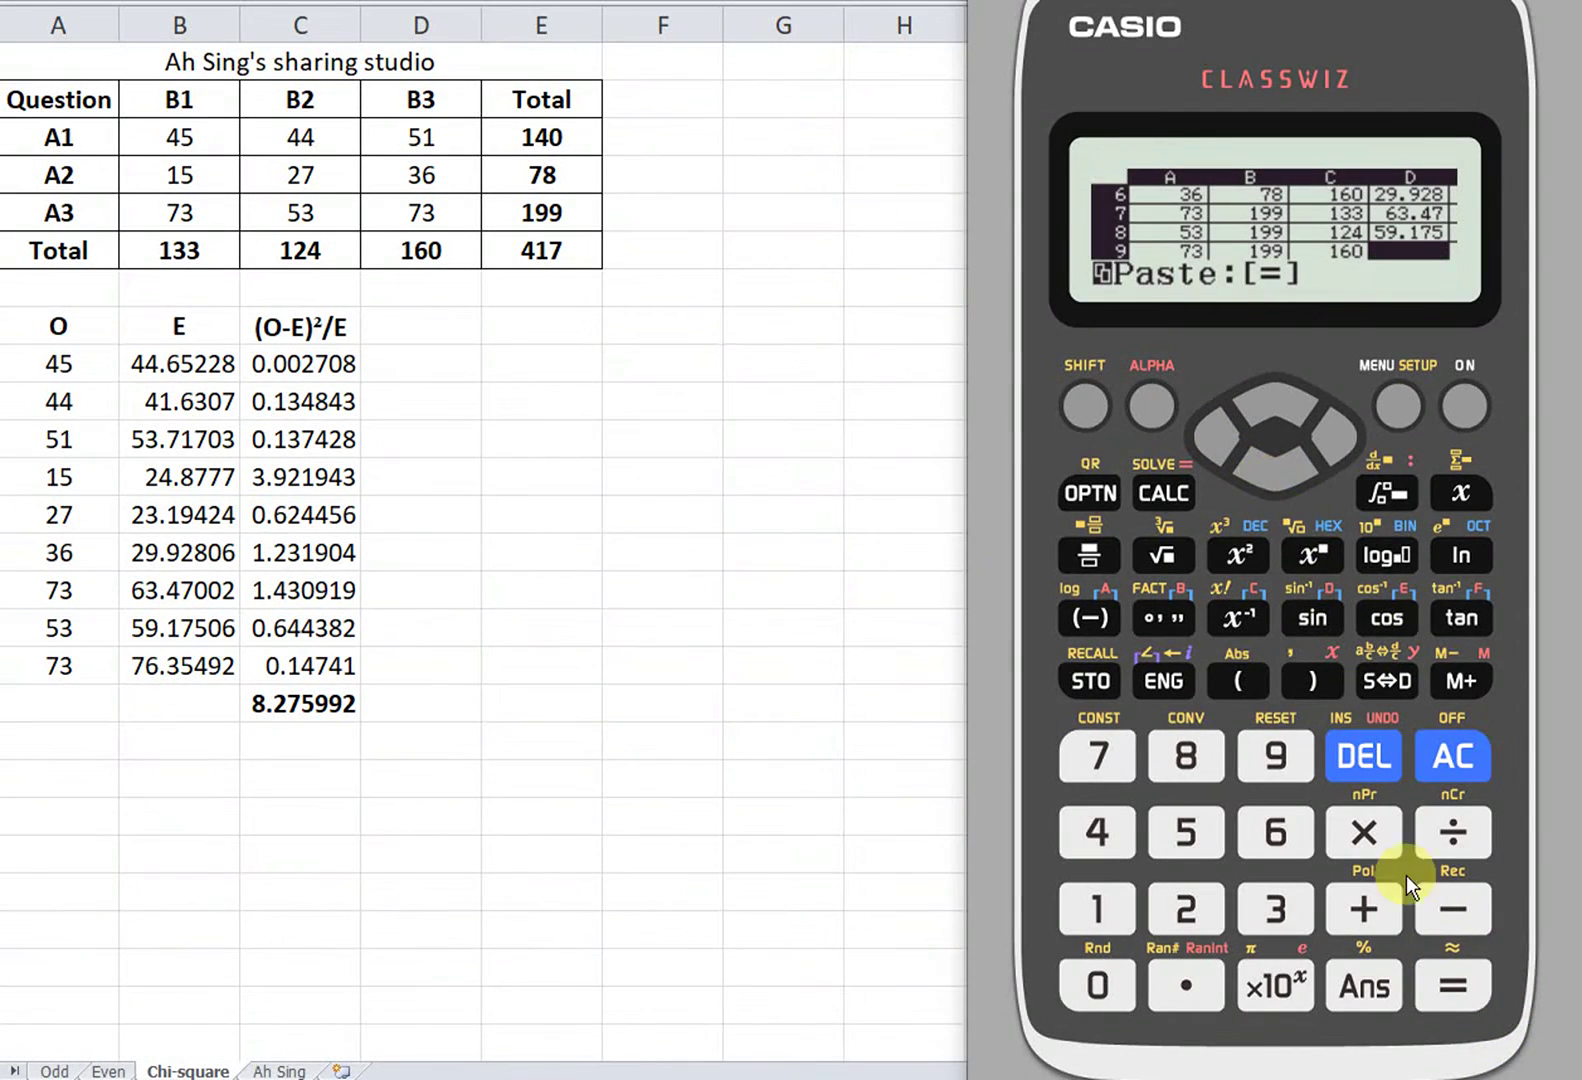
click(1450, 980)
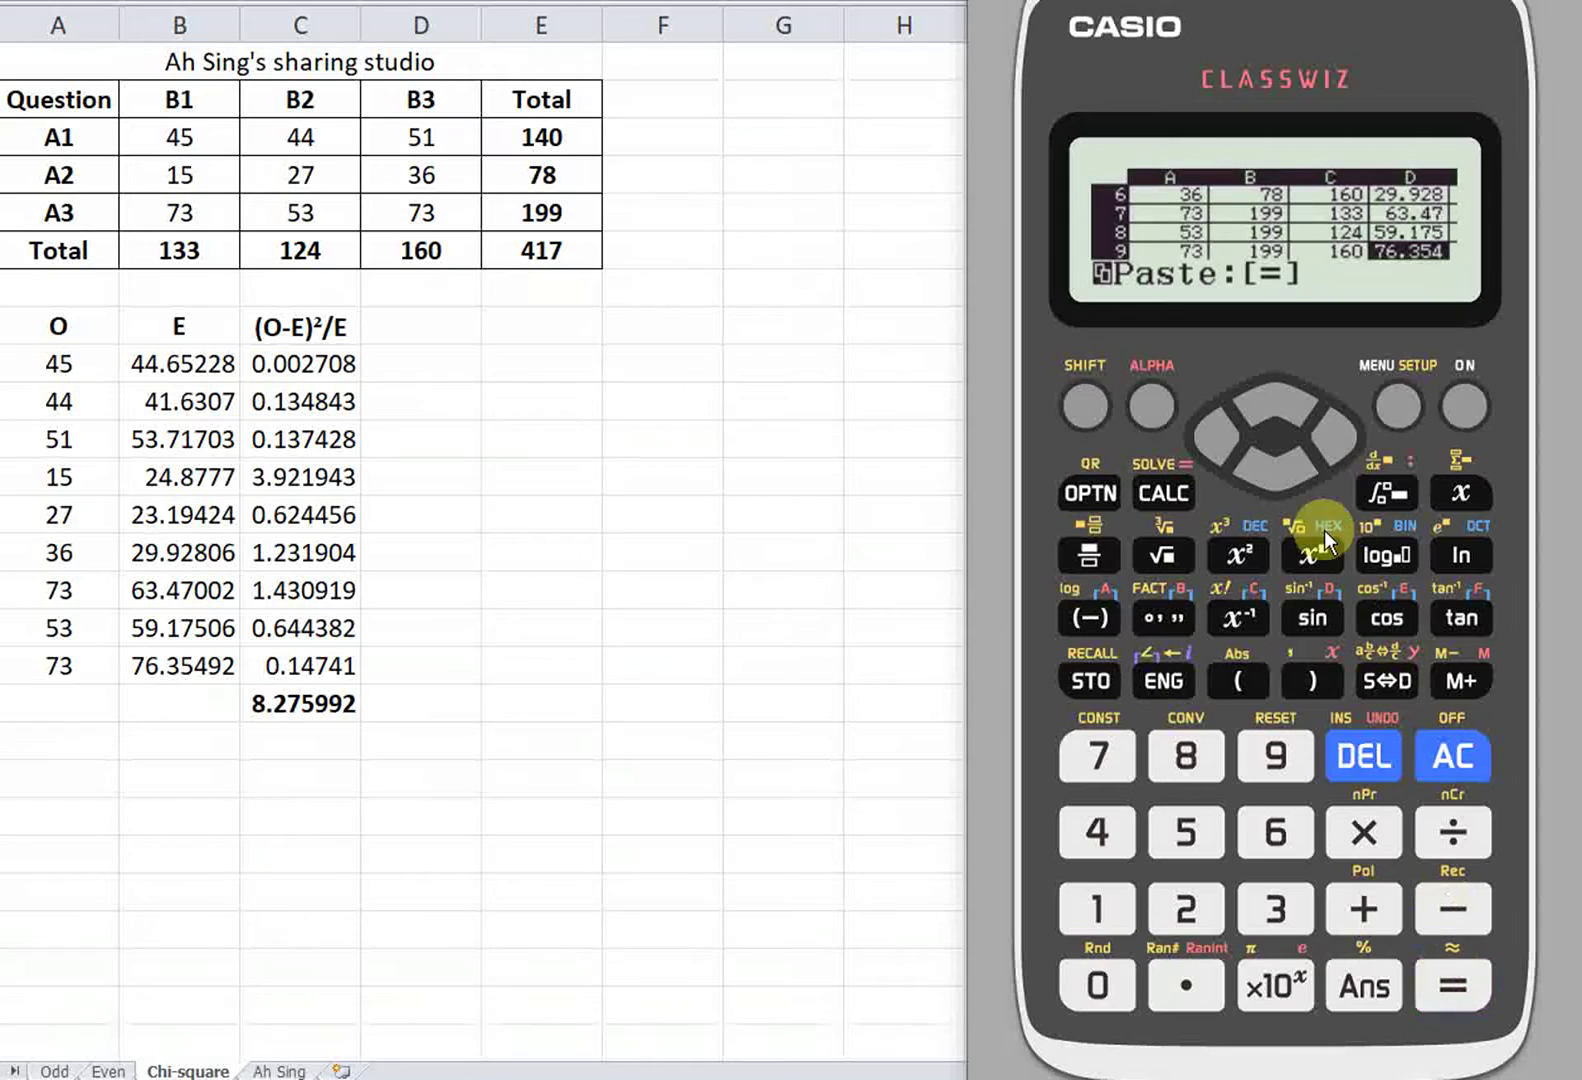
Review the expected values in column D of the calculator spreadsheet against the E column of the Excel table
click(1278, 471)
click(1273, 404)
click(1273, 404)
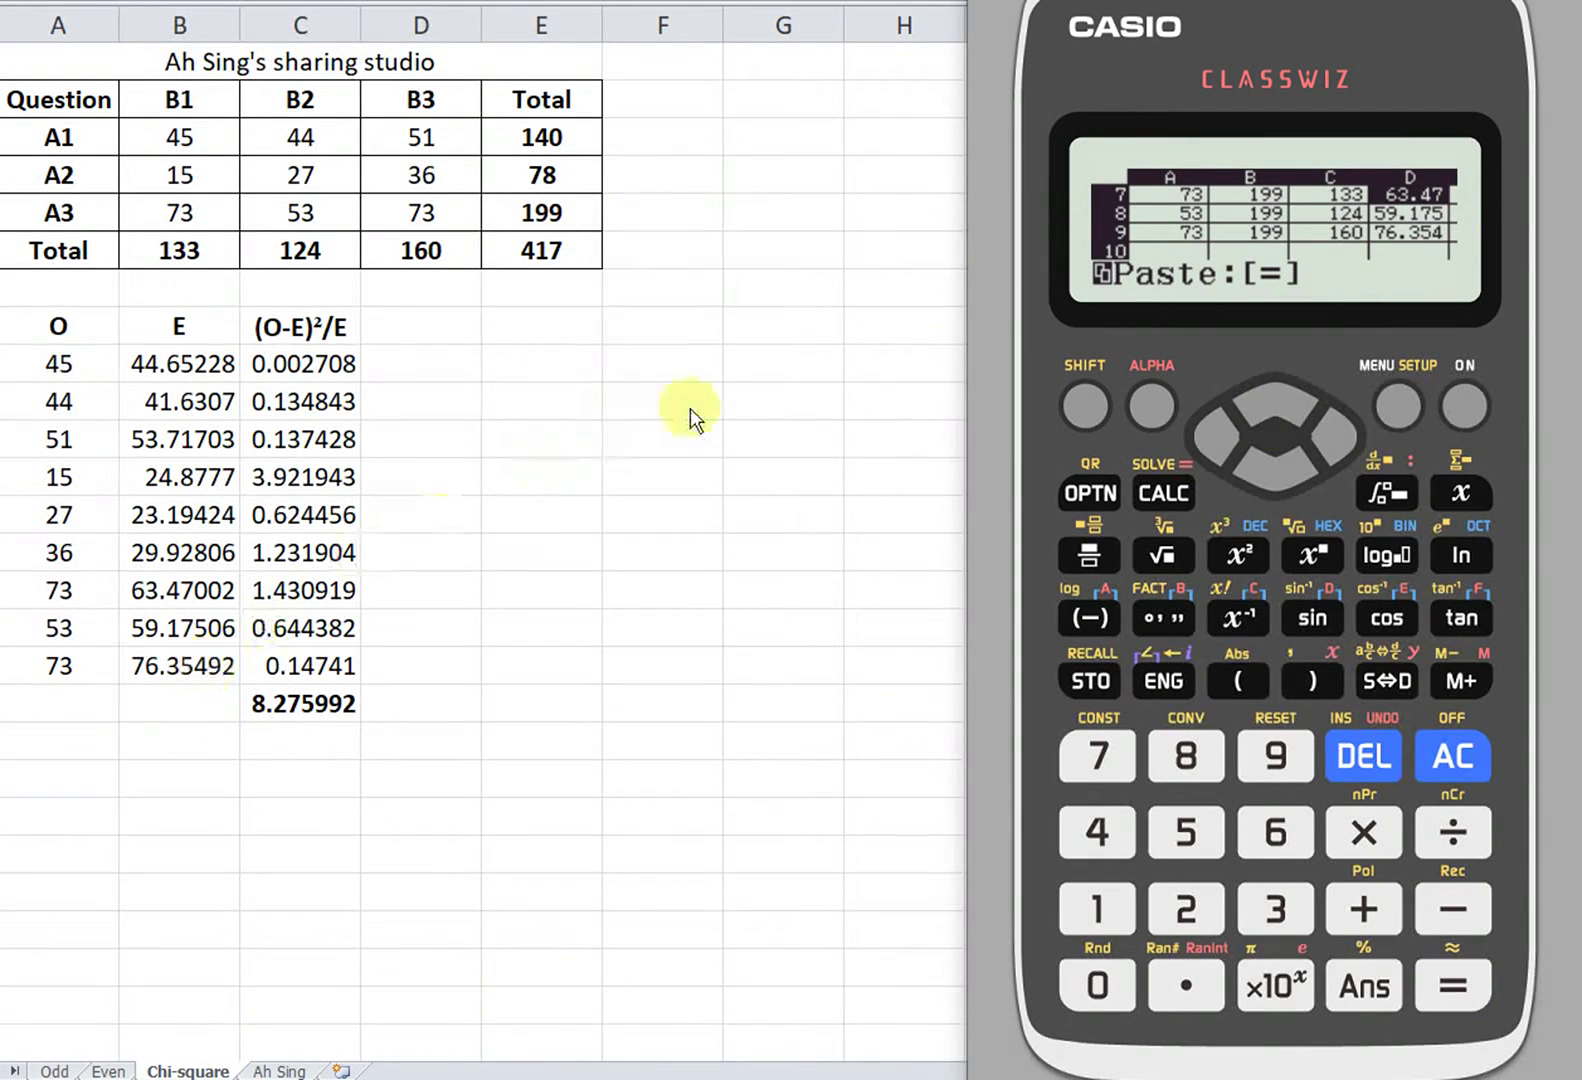
click(1260, 399)
click(1259, 400)
click(1259, 400)
click(1259, 400)
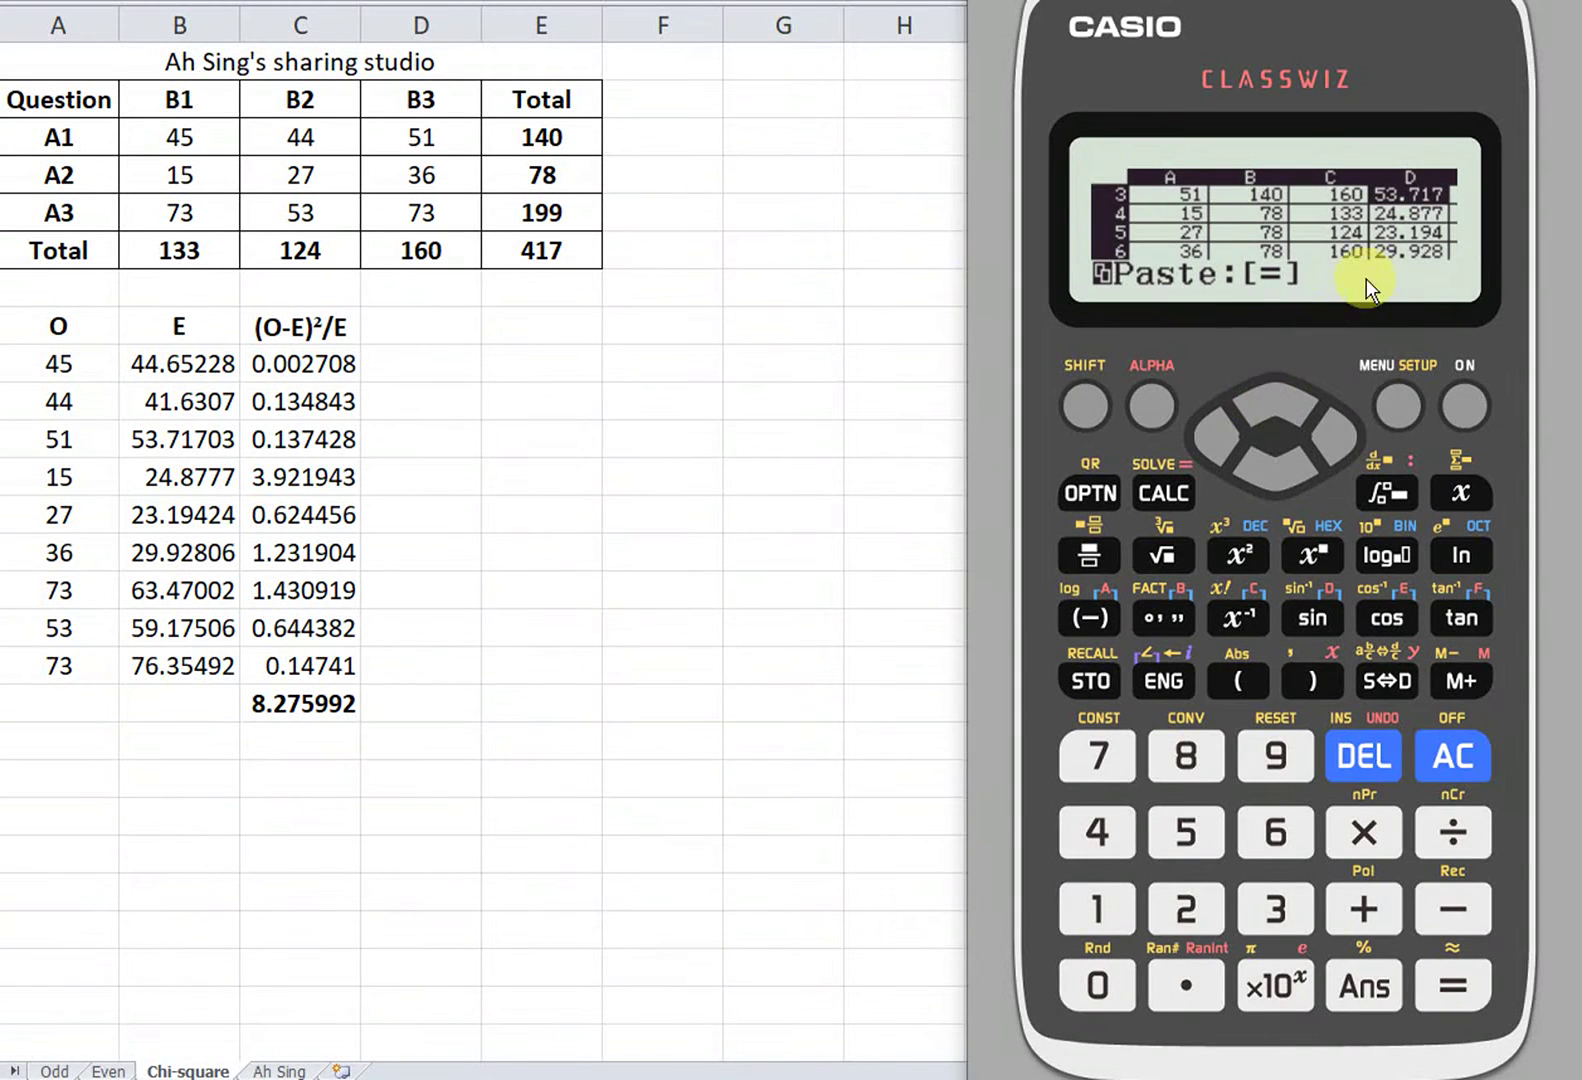
click(1266, 393)
click(1266, 391)
click(1265, 391)
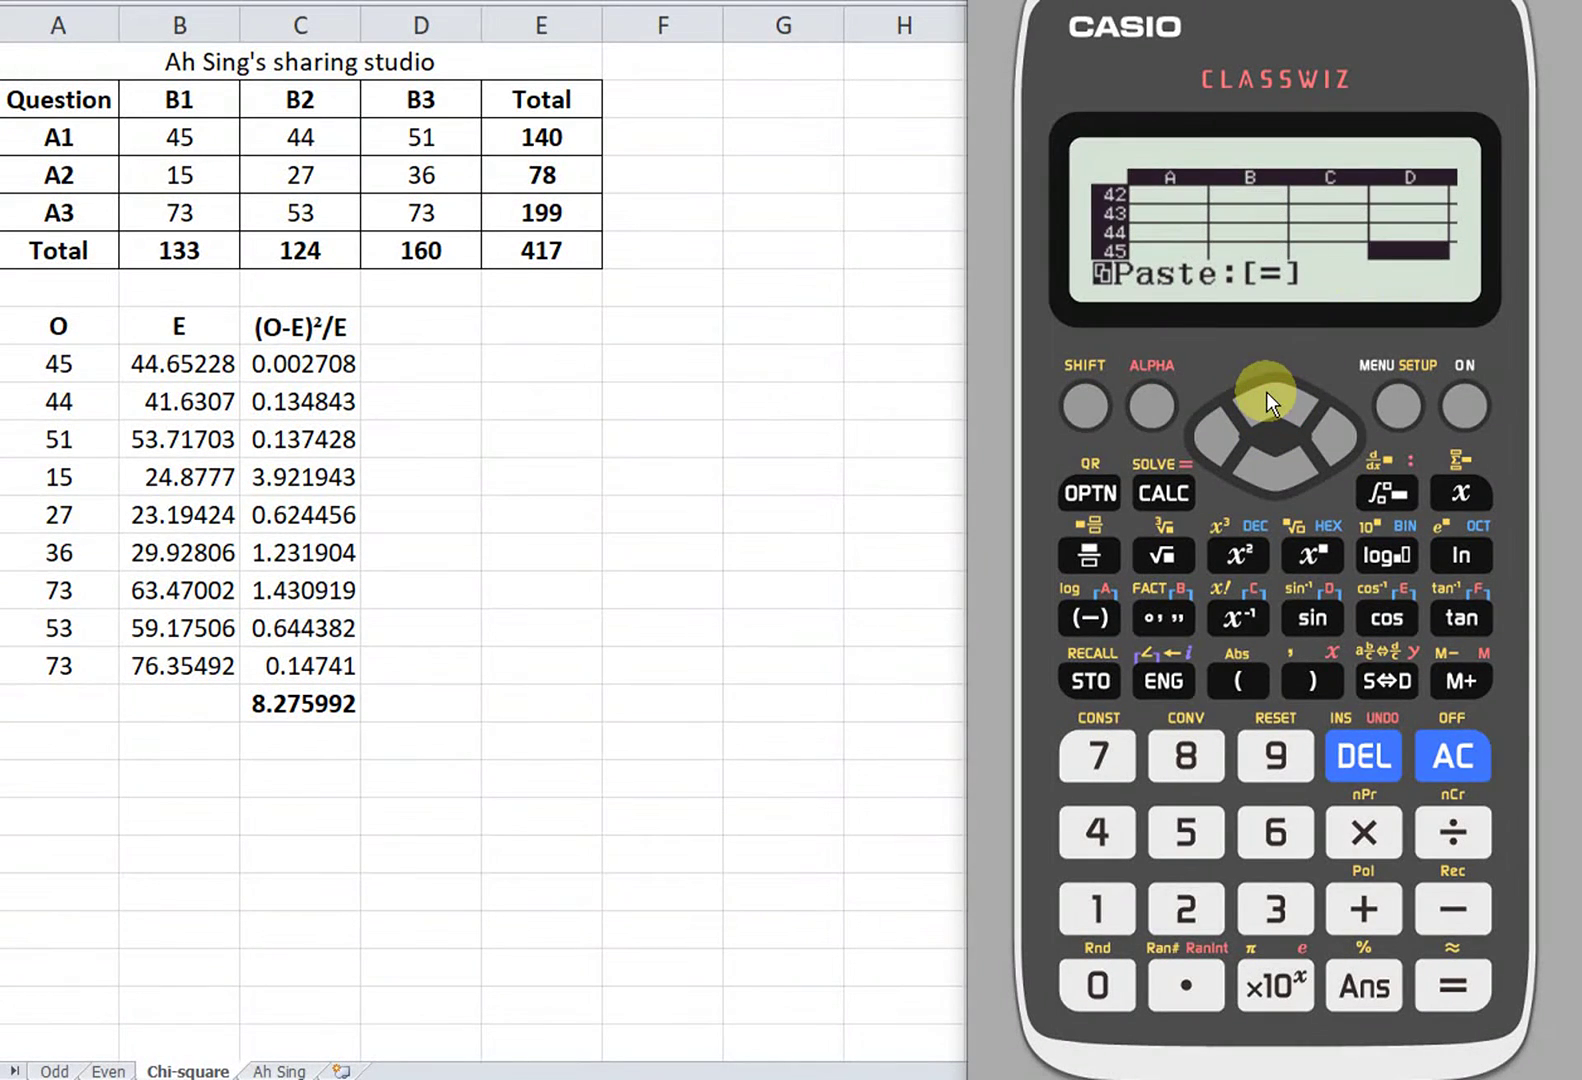
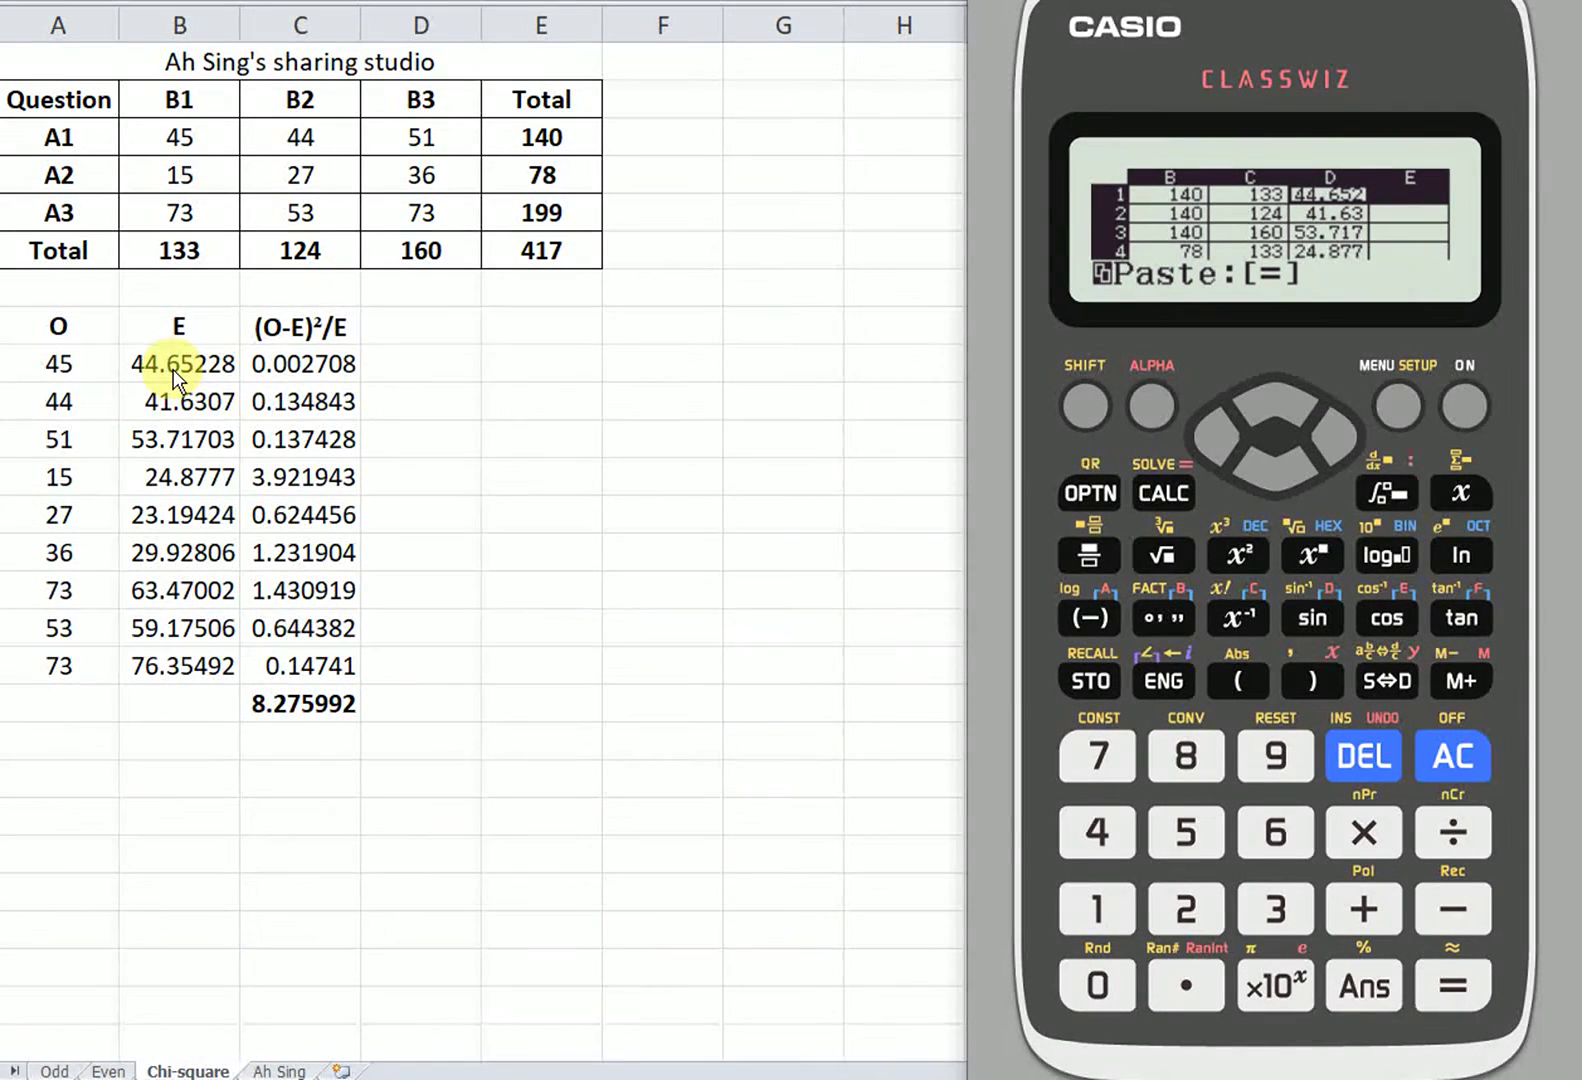
click(1214, 437)
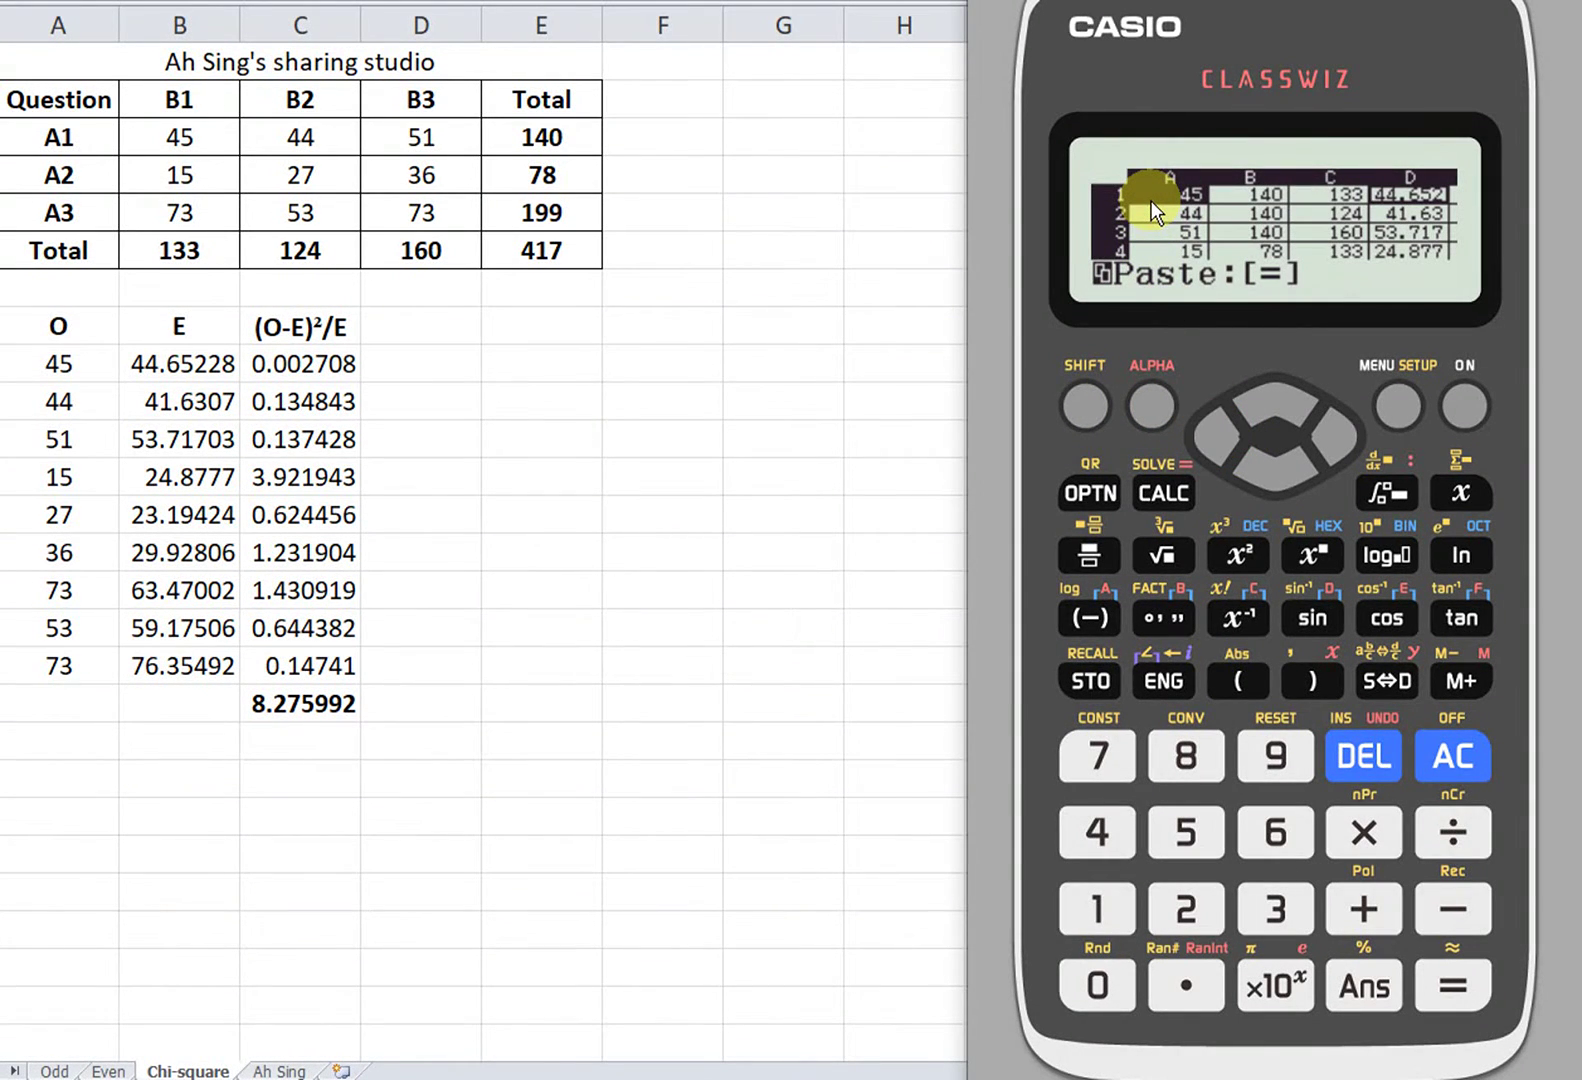
click(1334, 433)
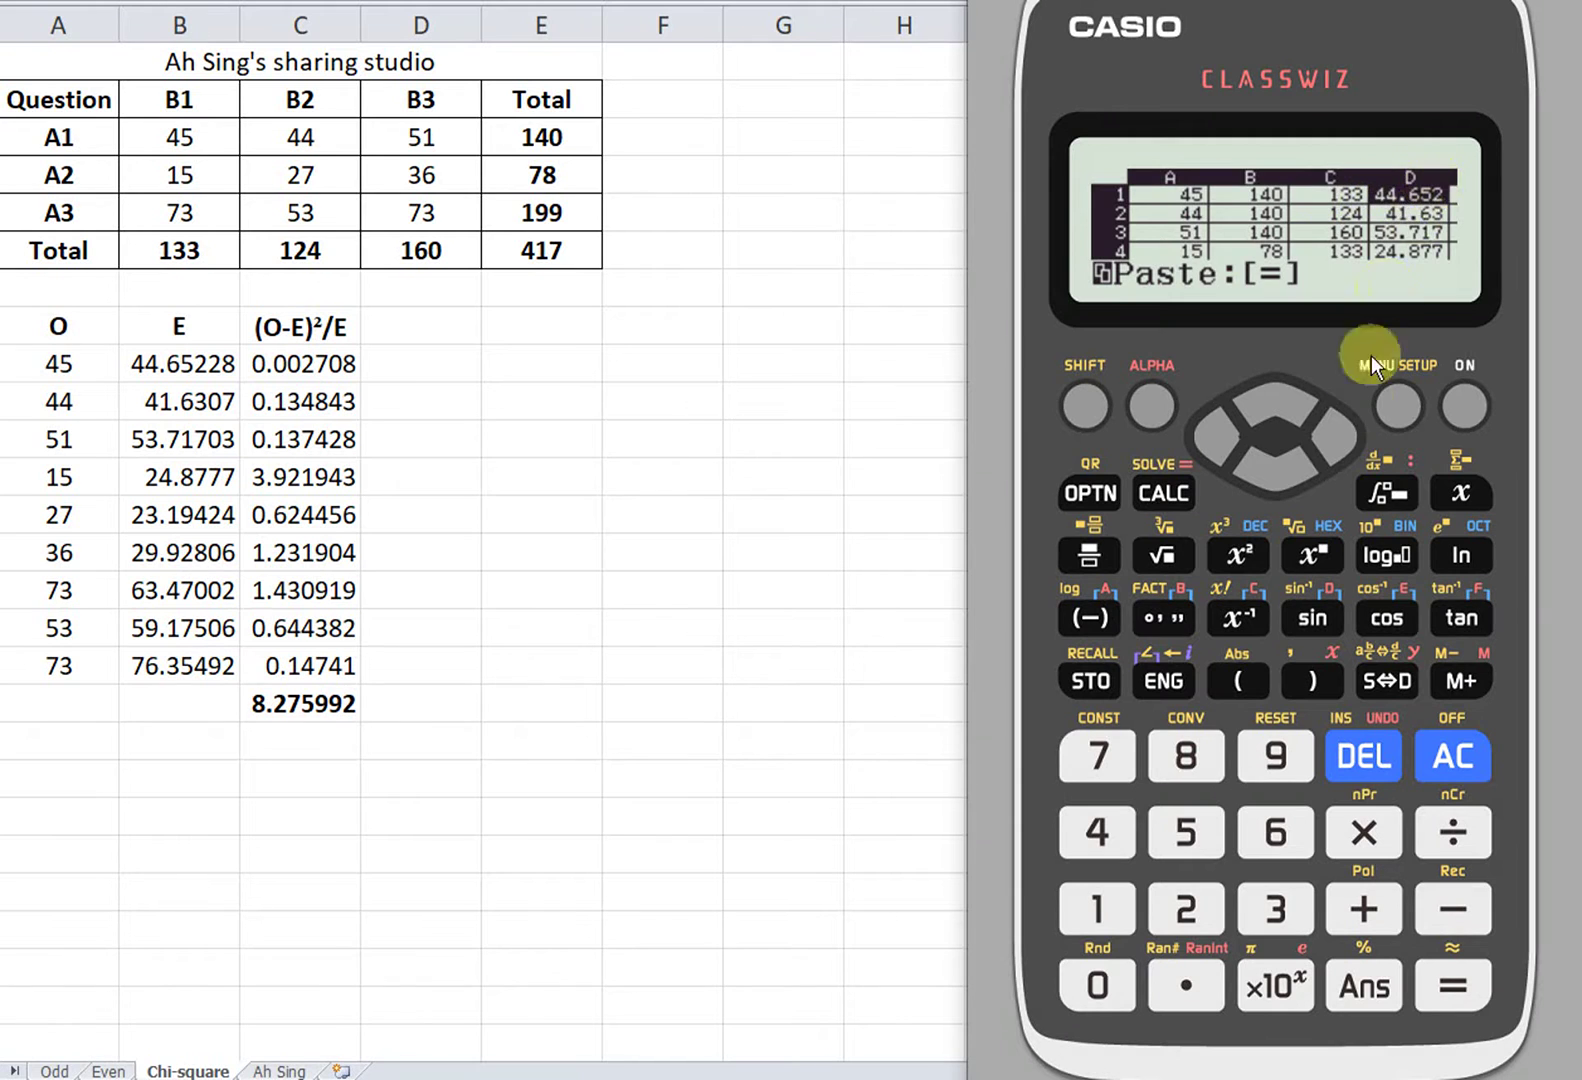
Leave paste mode and use Fill Formula on cell E1 of the calculator spreadsheet to enter the chi-square term =(A1−D1)²÷D1
click(1334, 437)
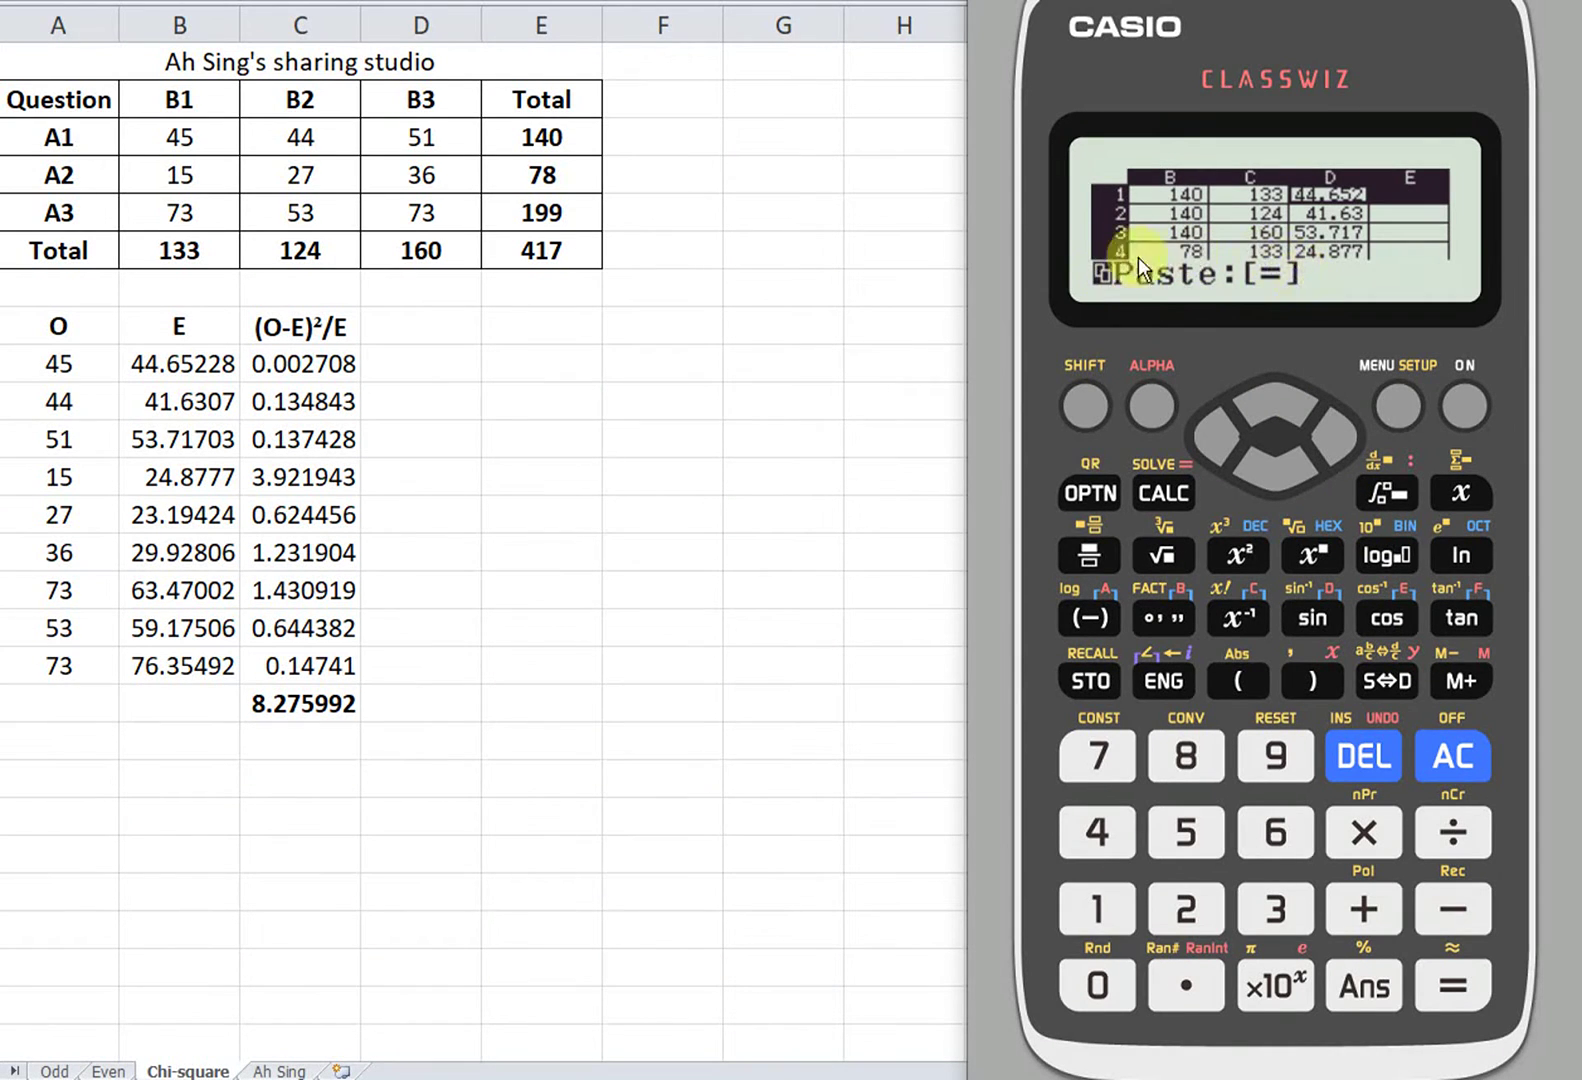
click(1450, 760)
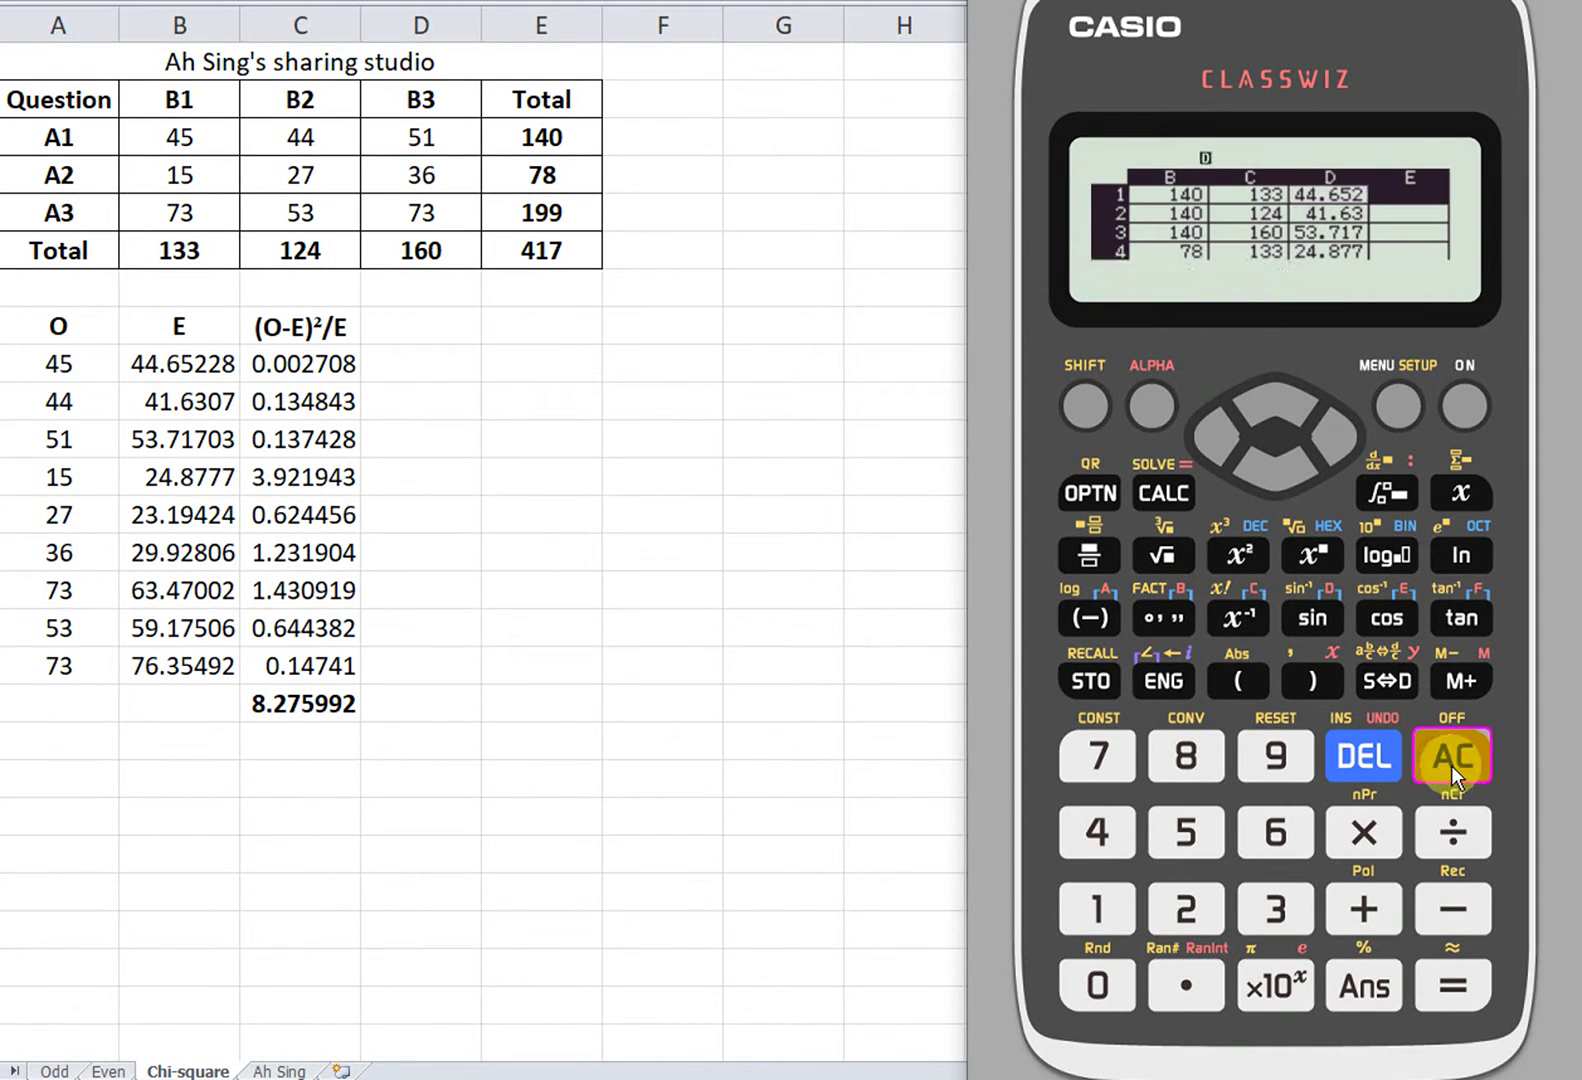
click(1089, 491)
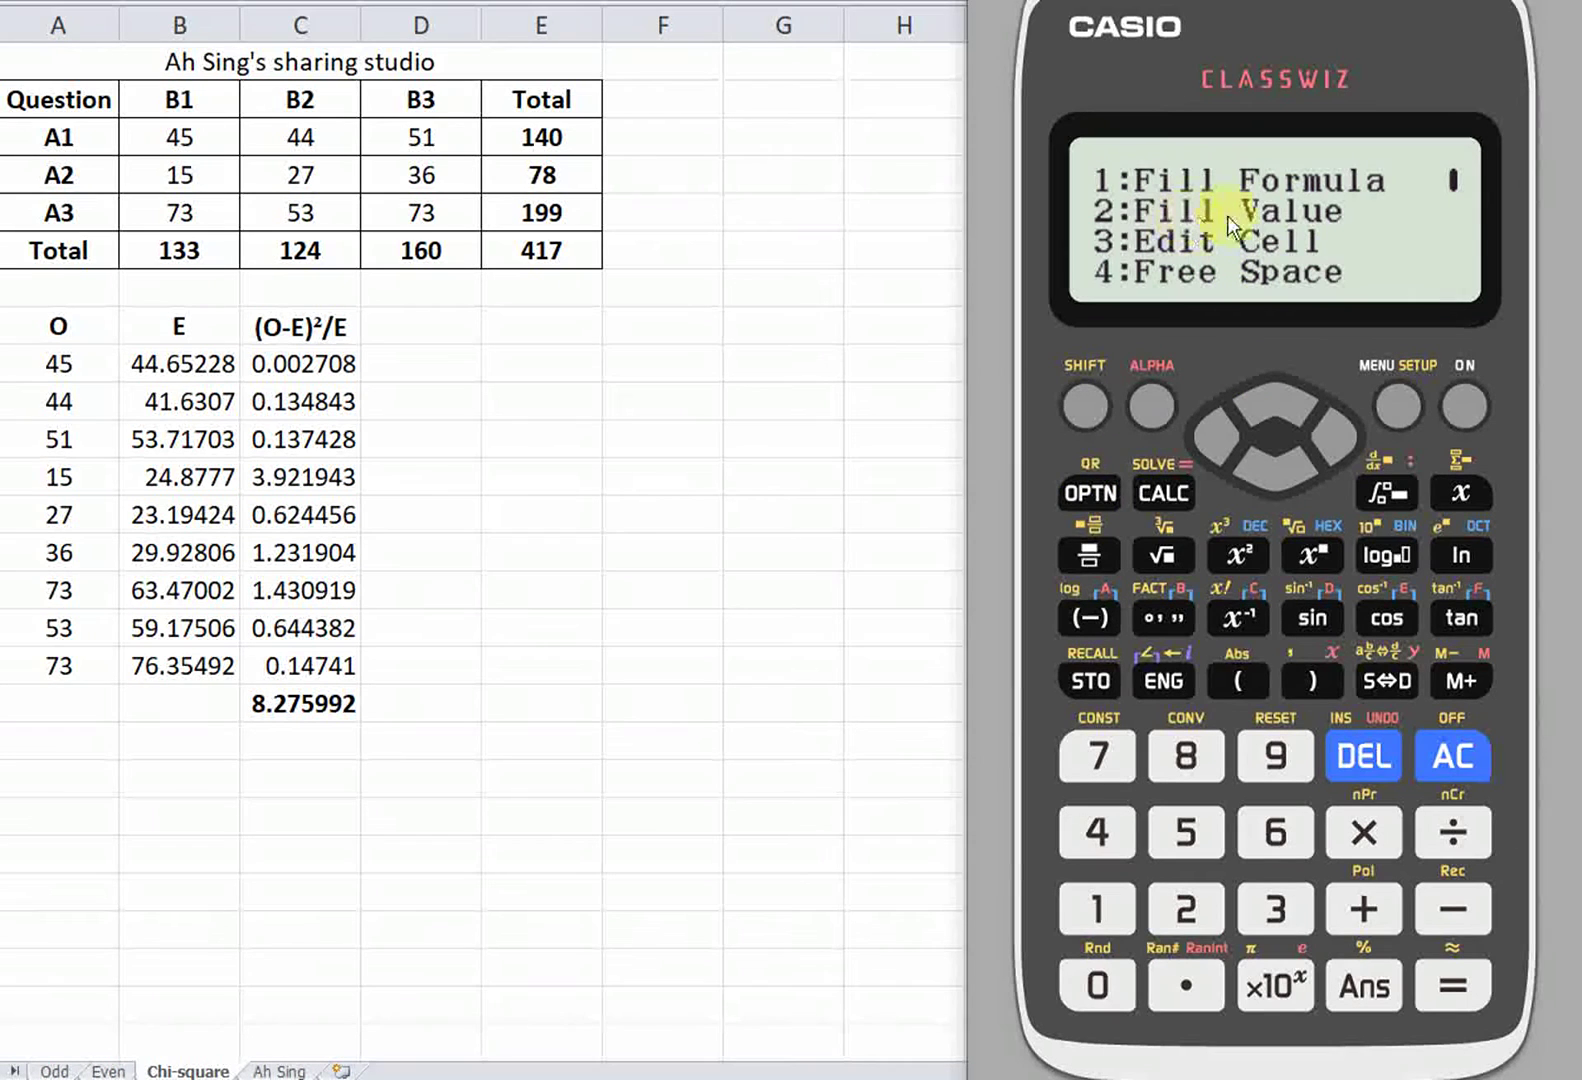
click(1098, 914)
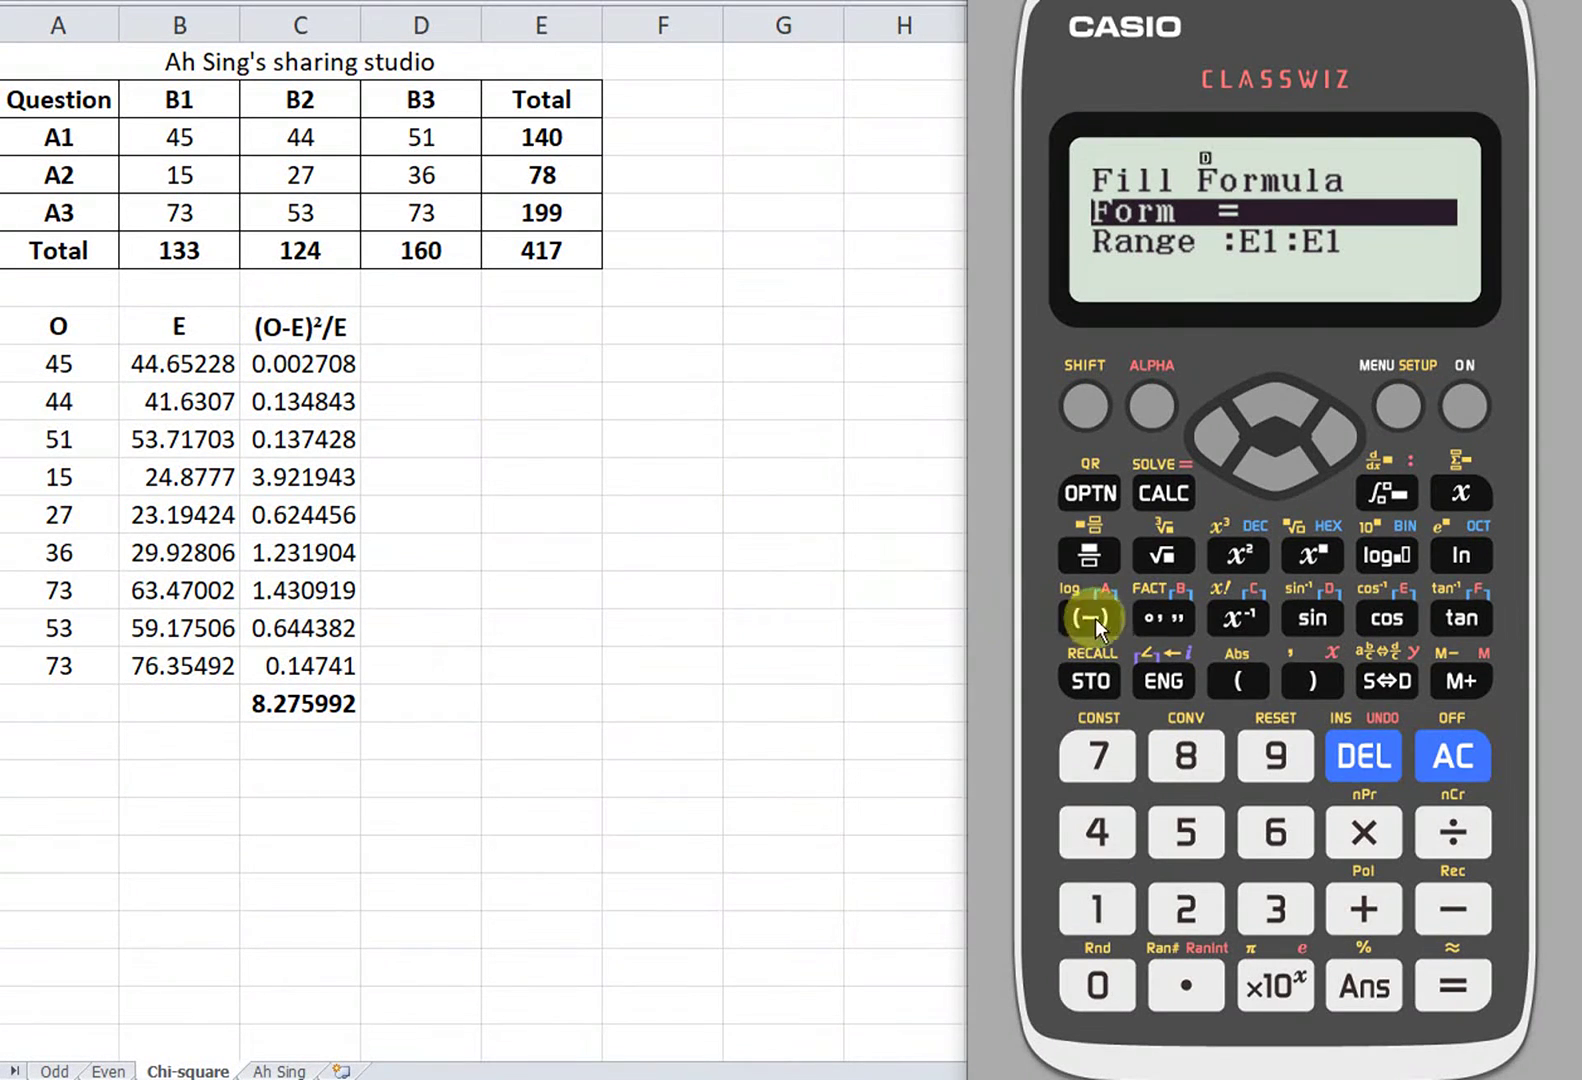
click(1238, 680)
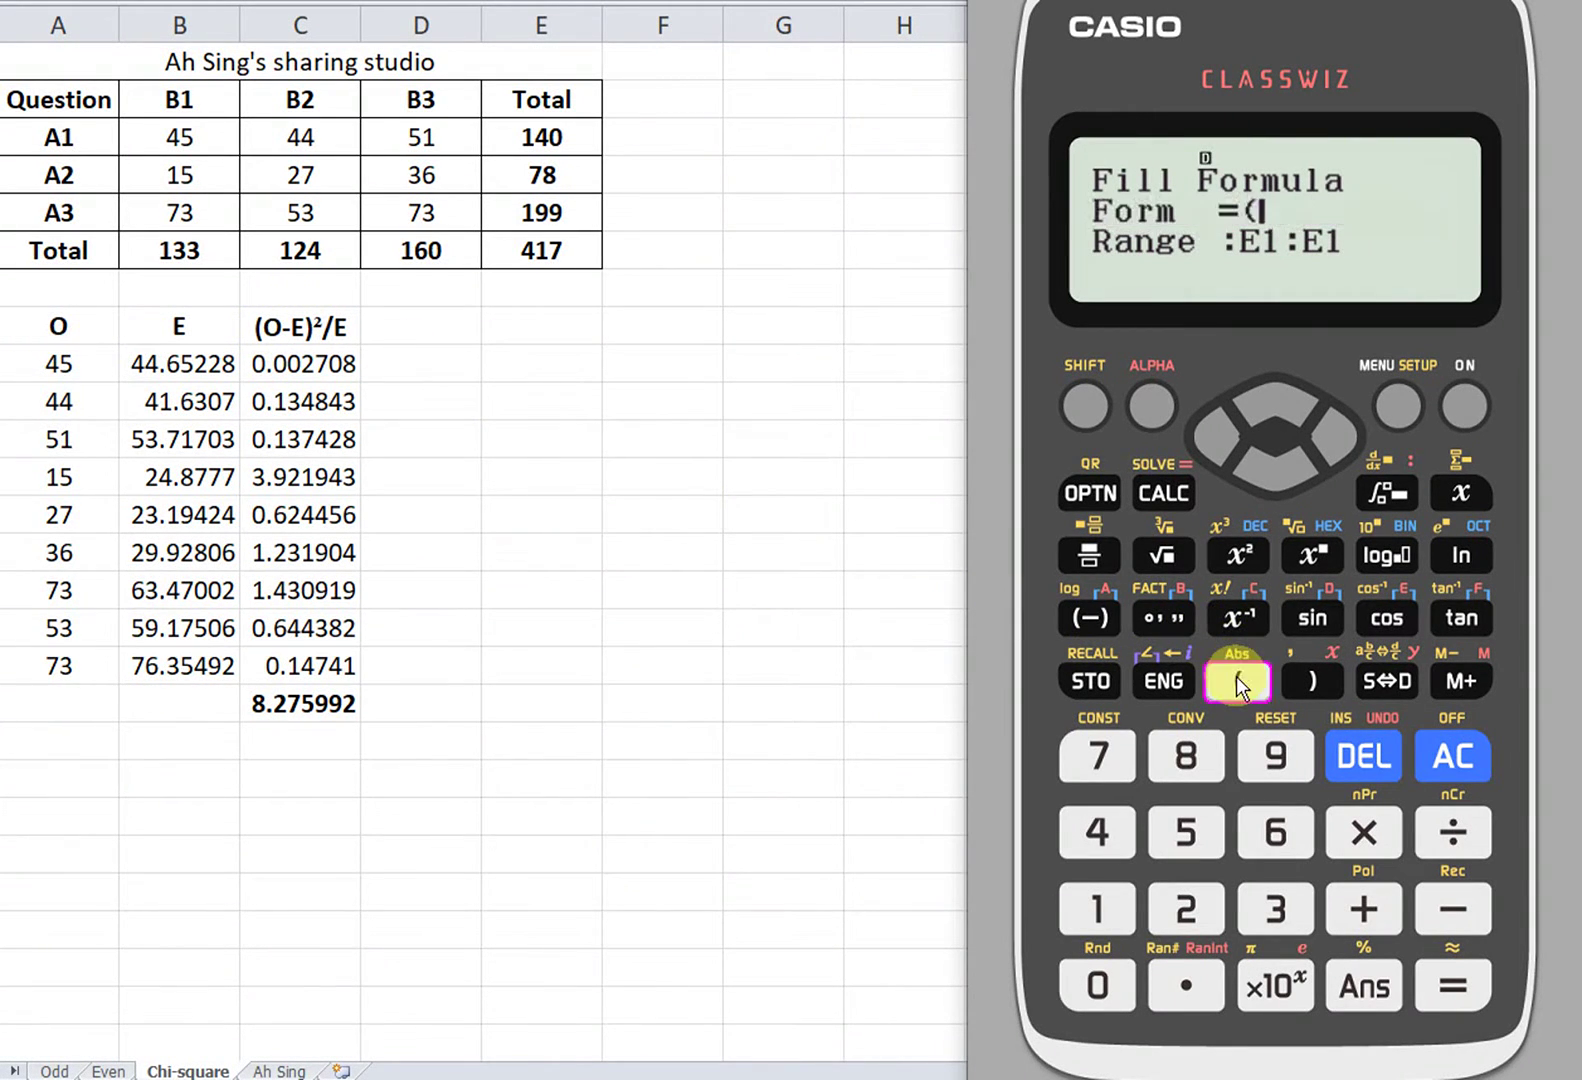
click(1149, 406)
click(1074, 613)
click(1099, 915)
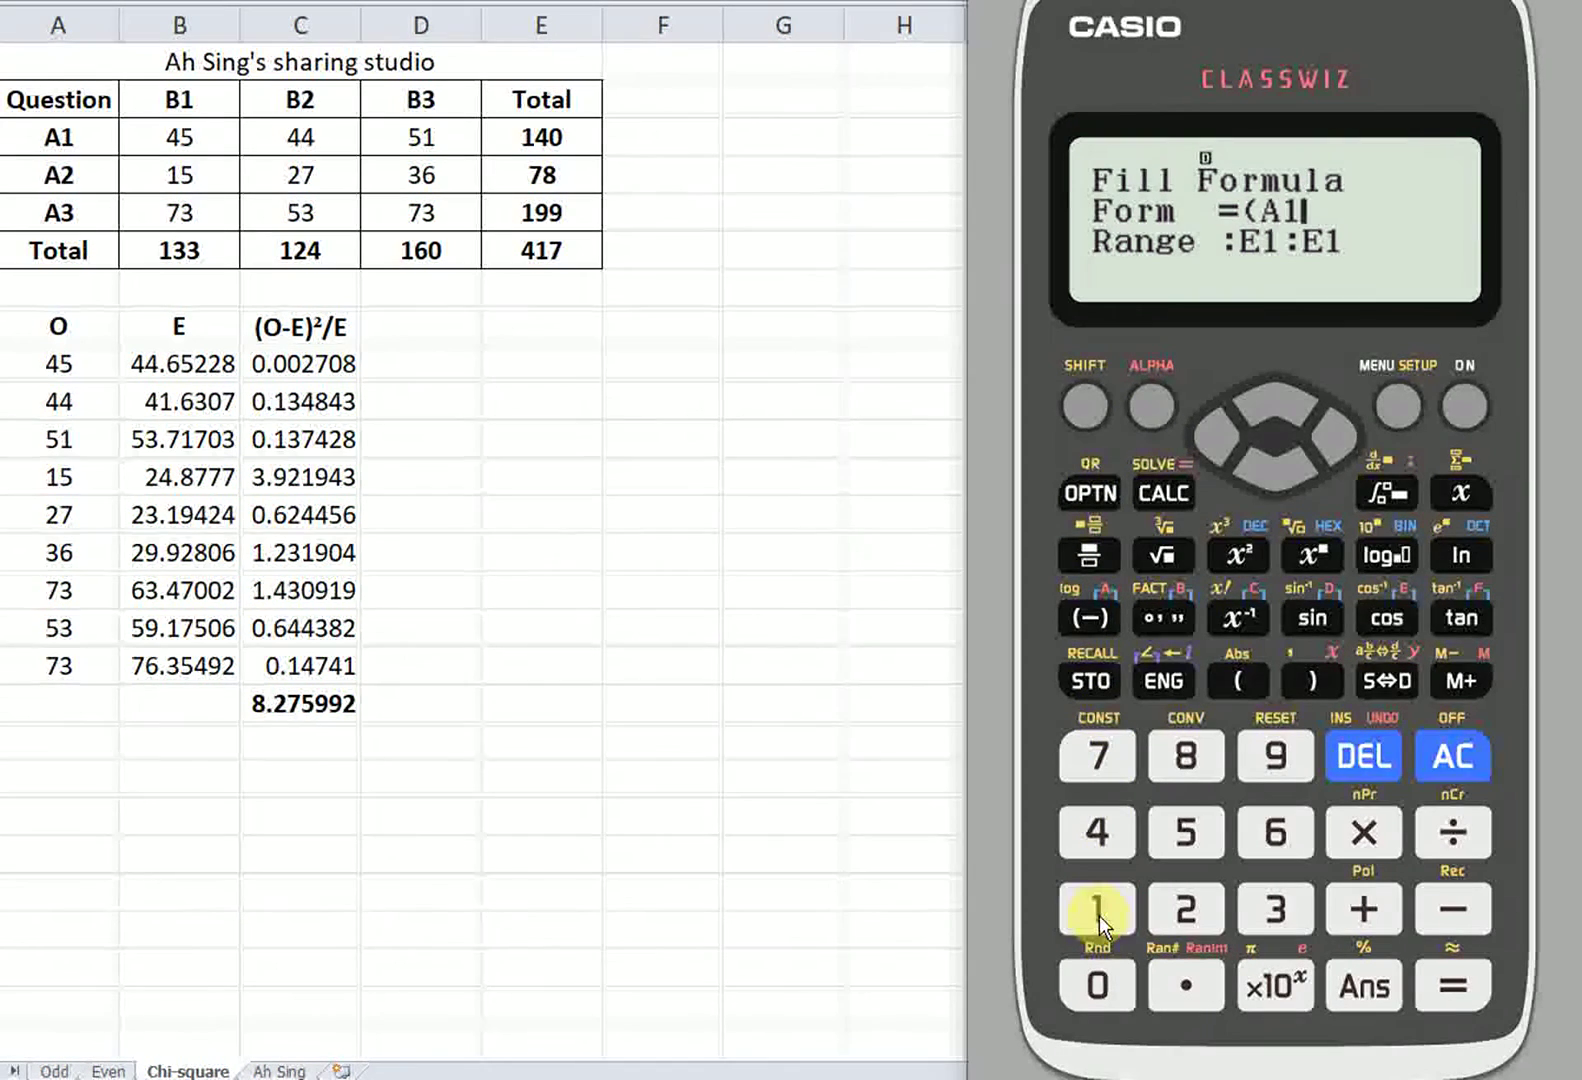
click(1444, 909)
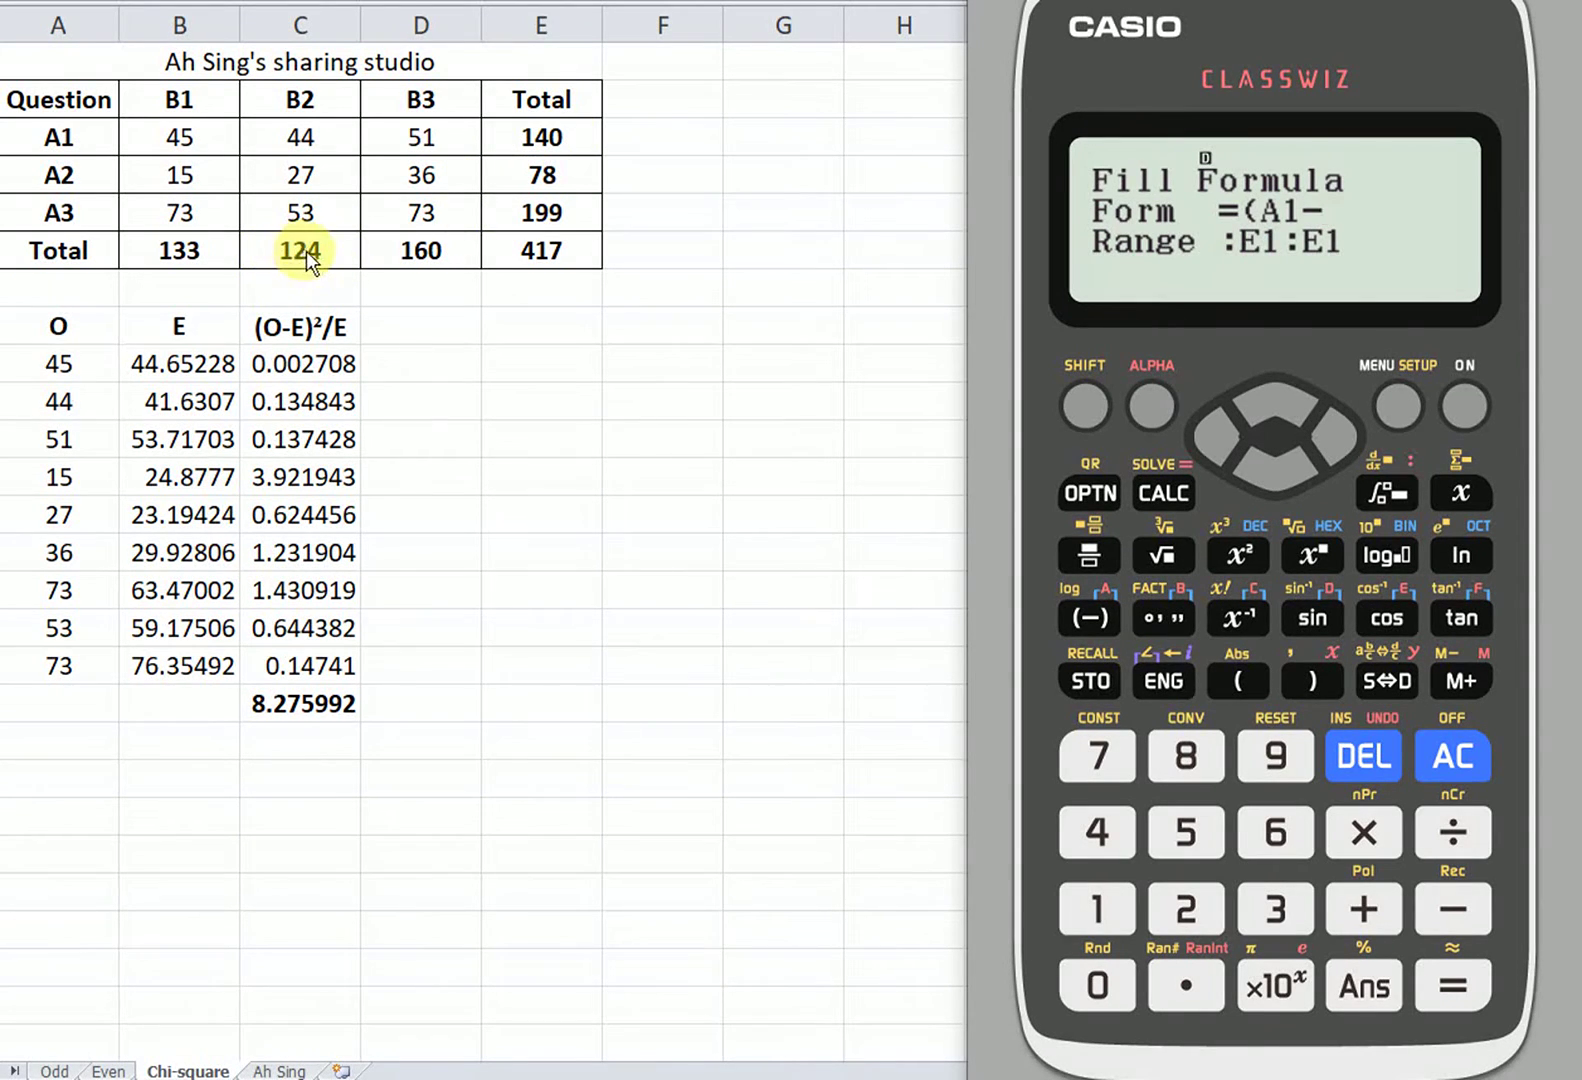
click(1150, 402)
click(1315, 619)
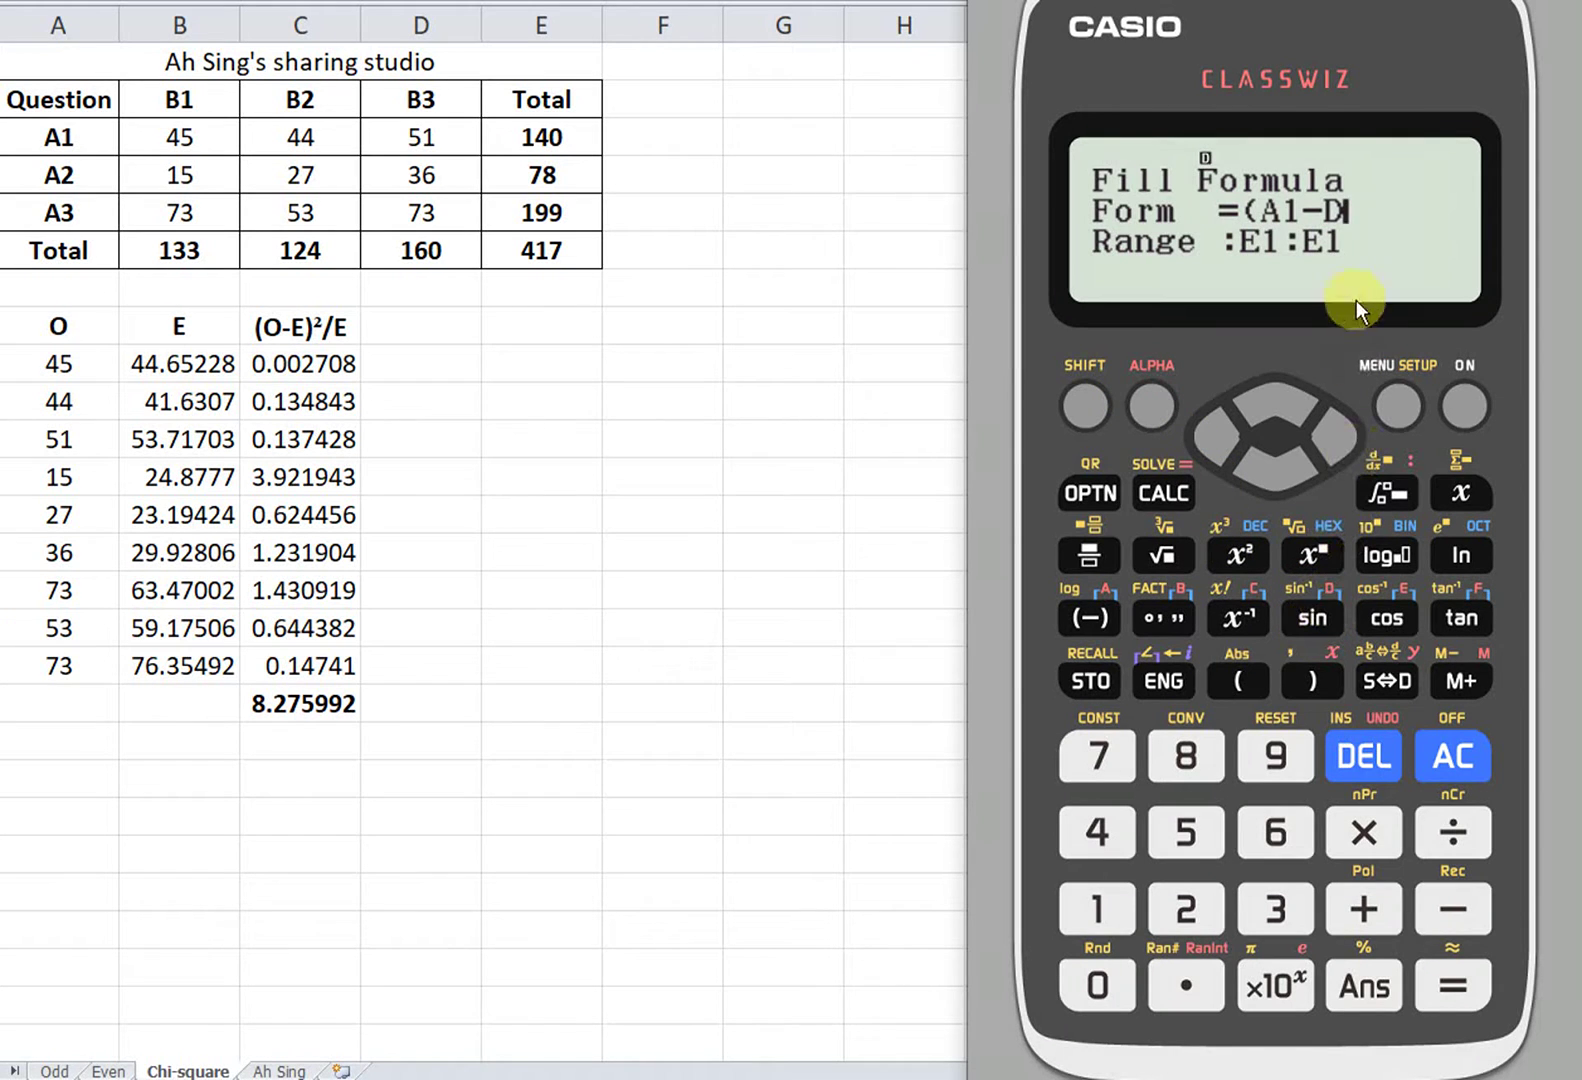
click(1095, 902)
click(1313, 679)
click(1240, 550)
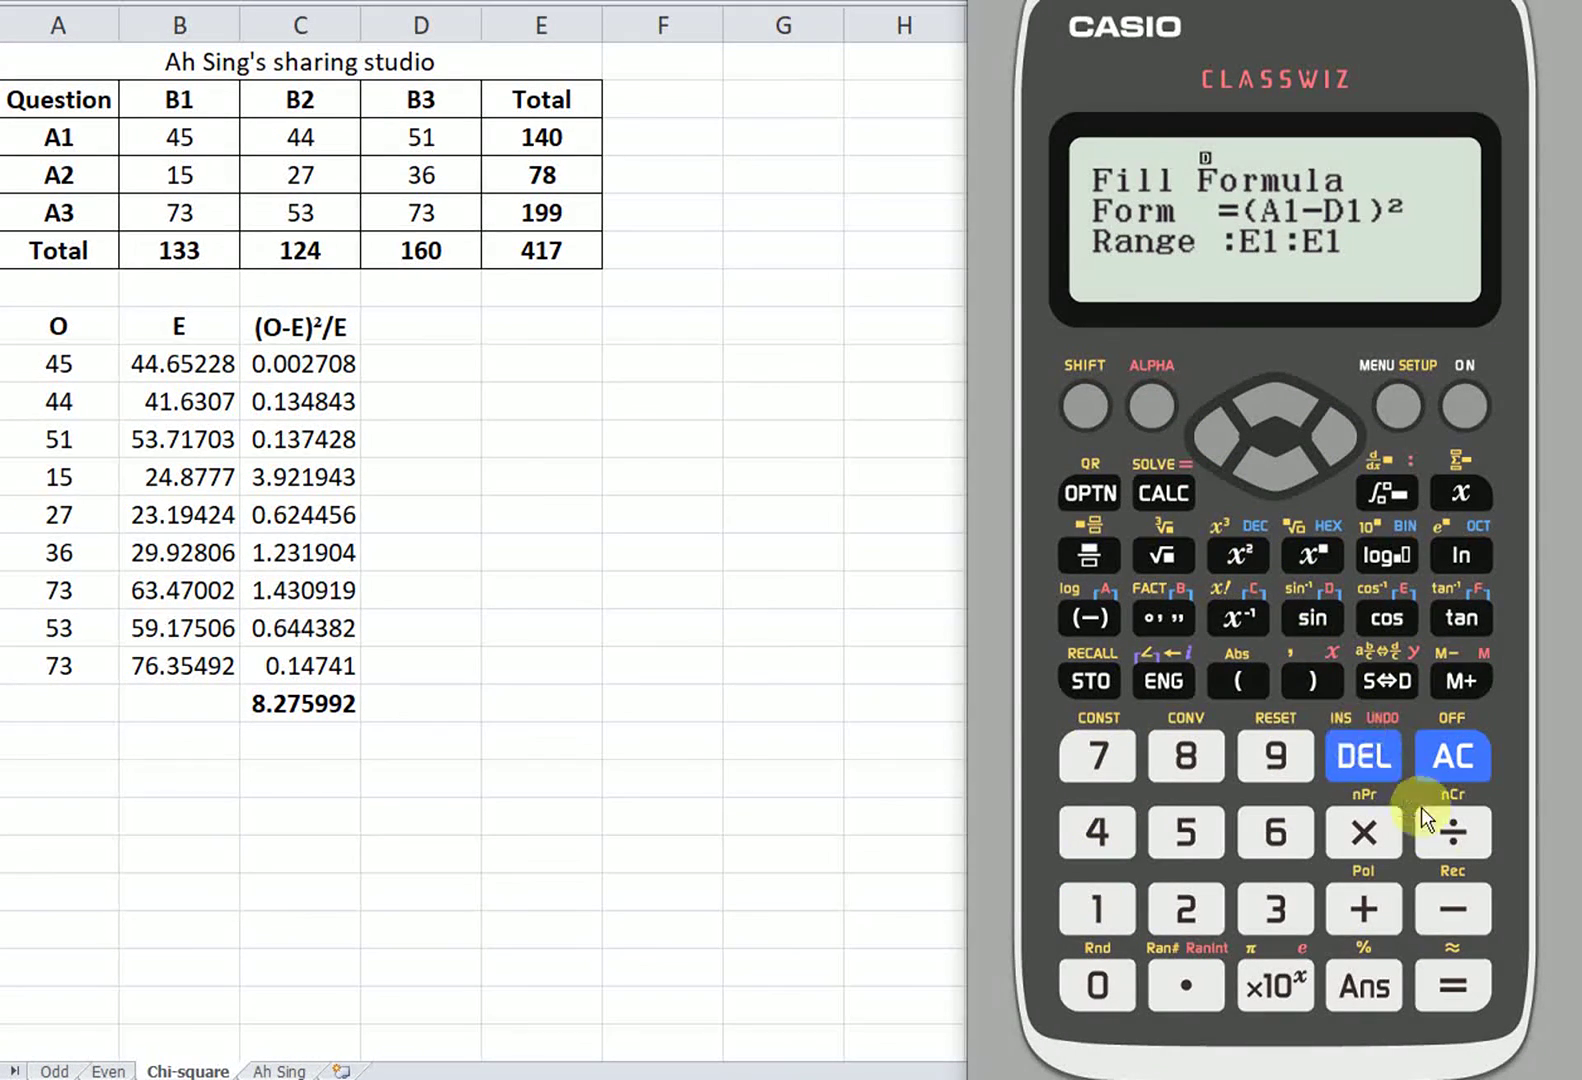
click(1460, 826)
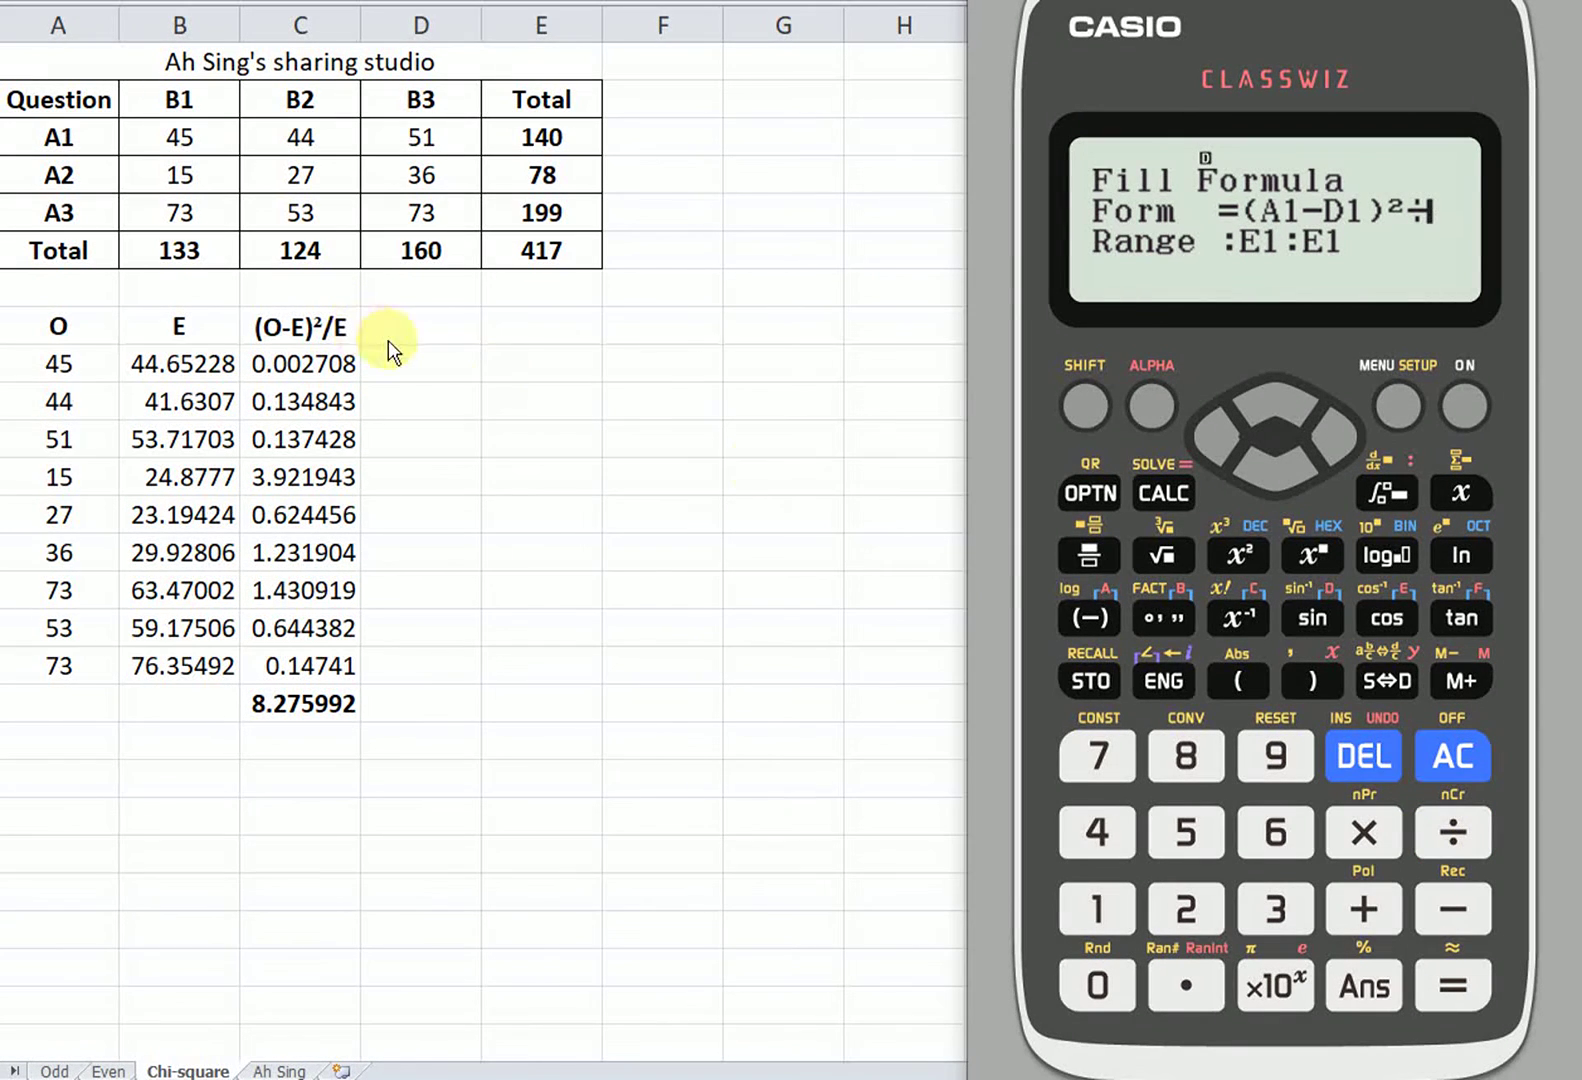
click(1149, 408)
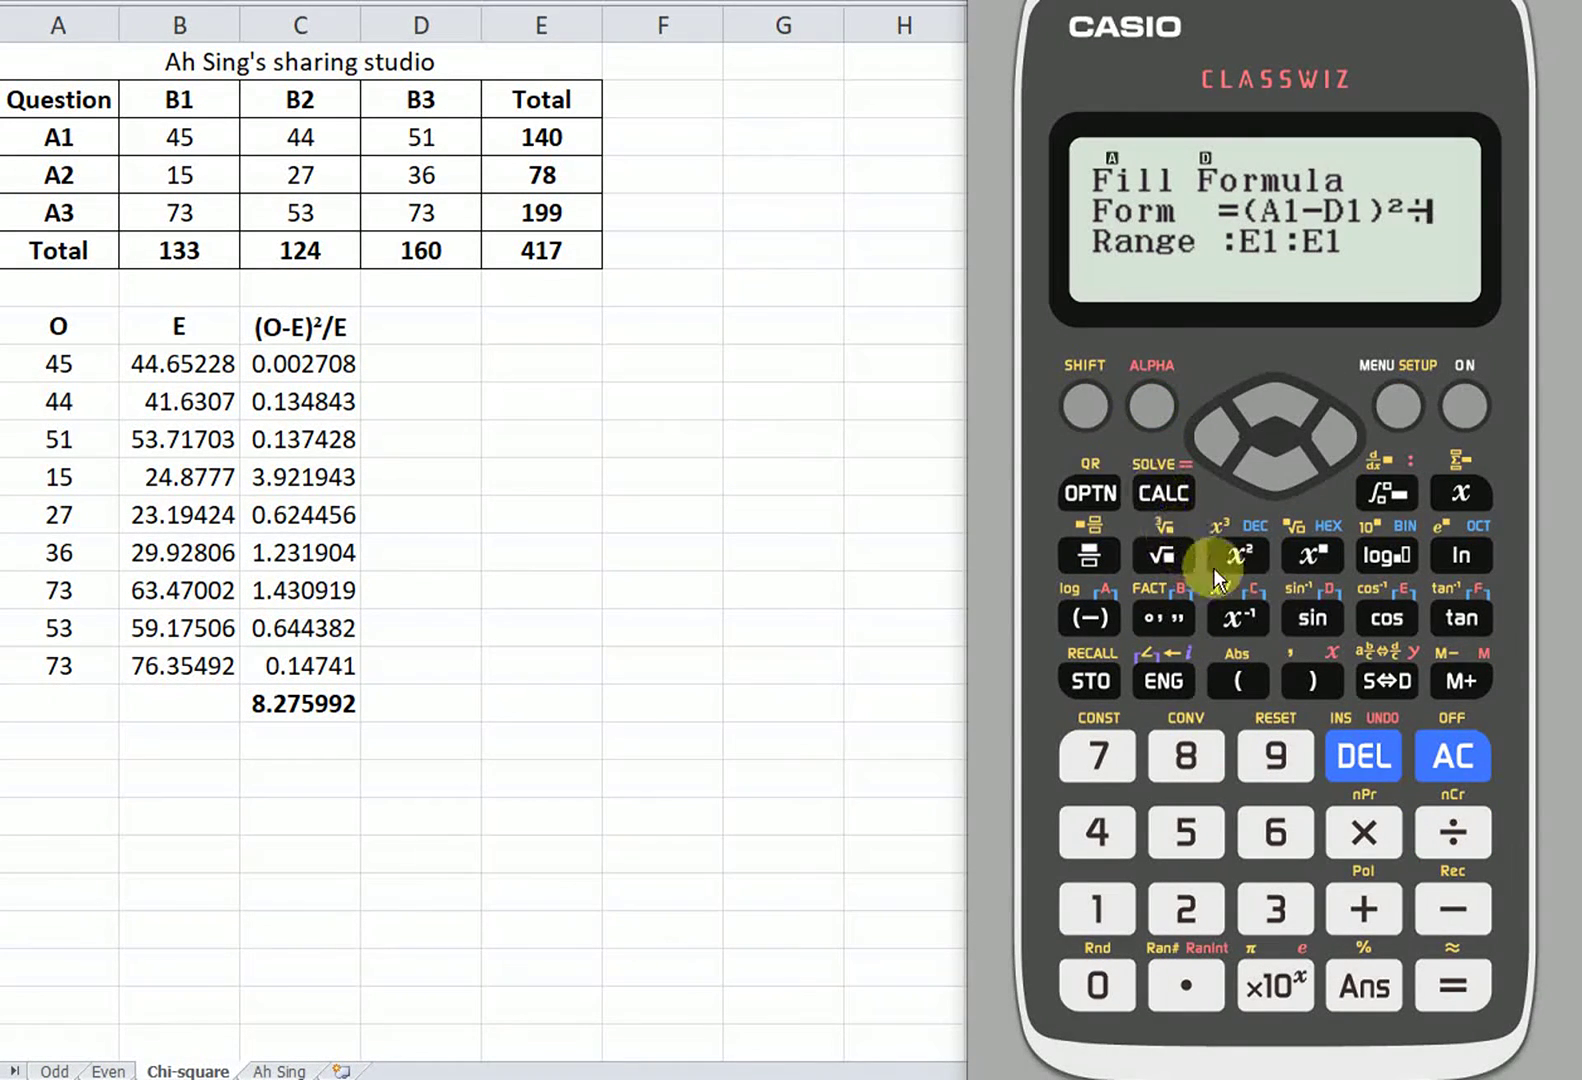
click(1311, 617)
click(1088, 904)
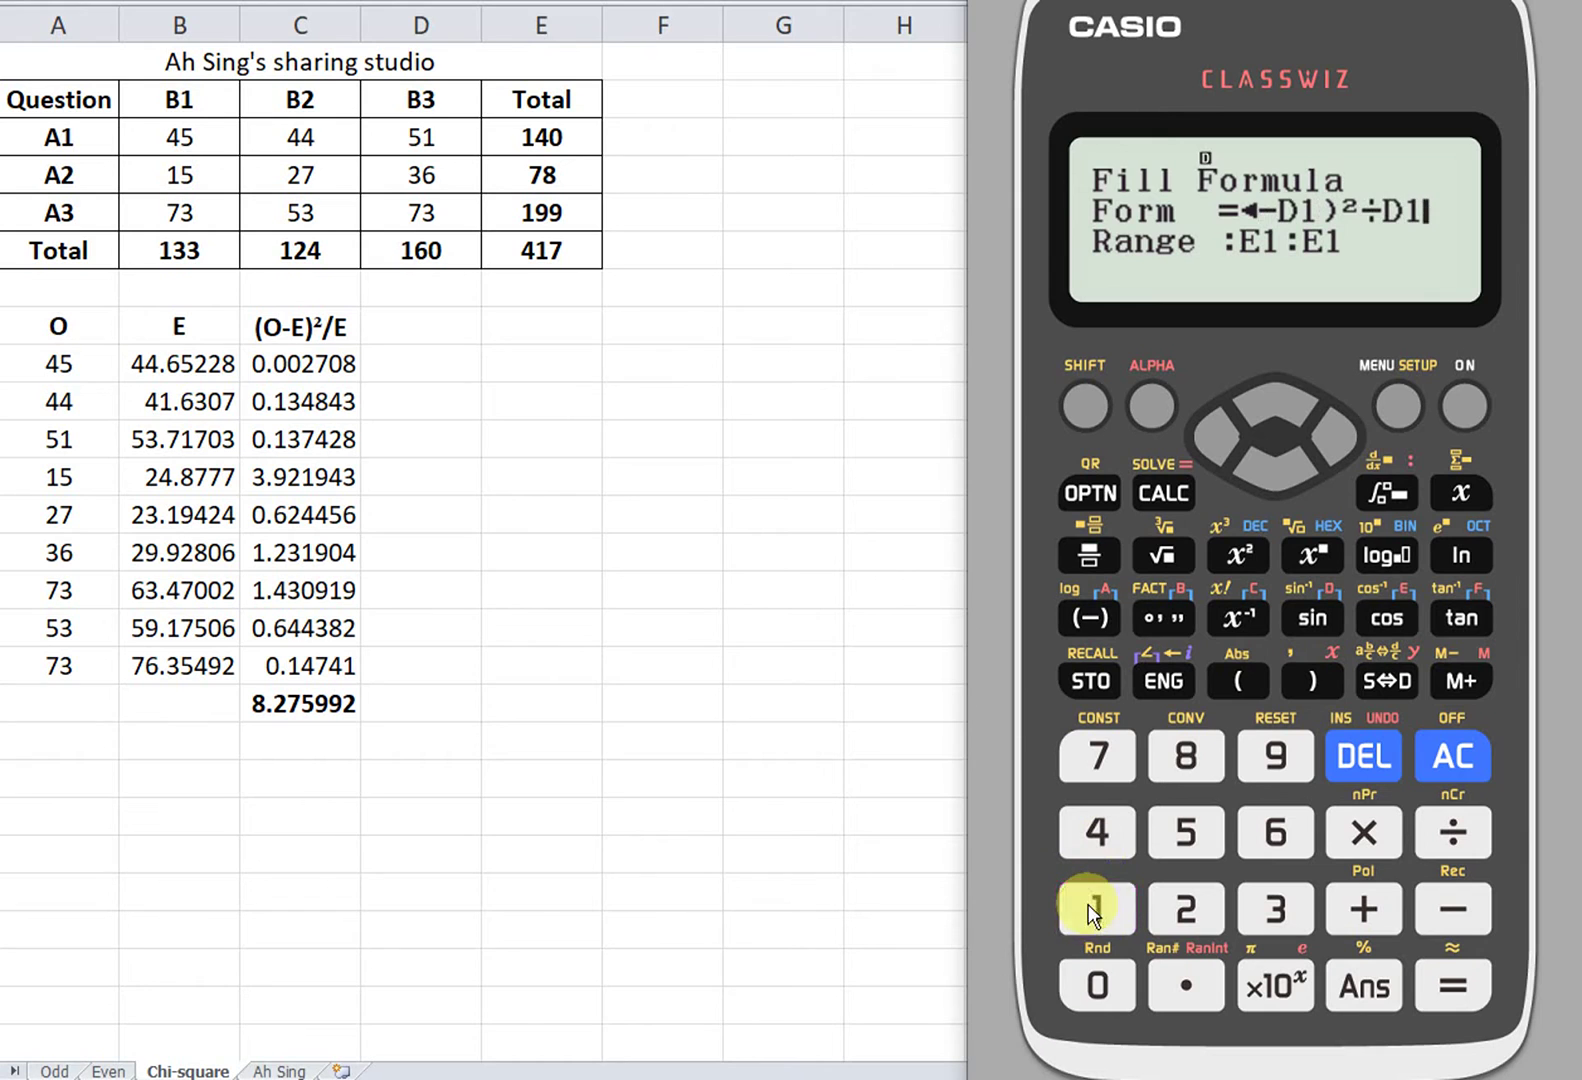
click(1446, 983)
click(1446, 983)
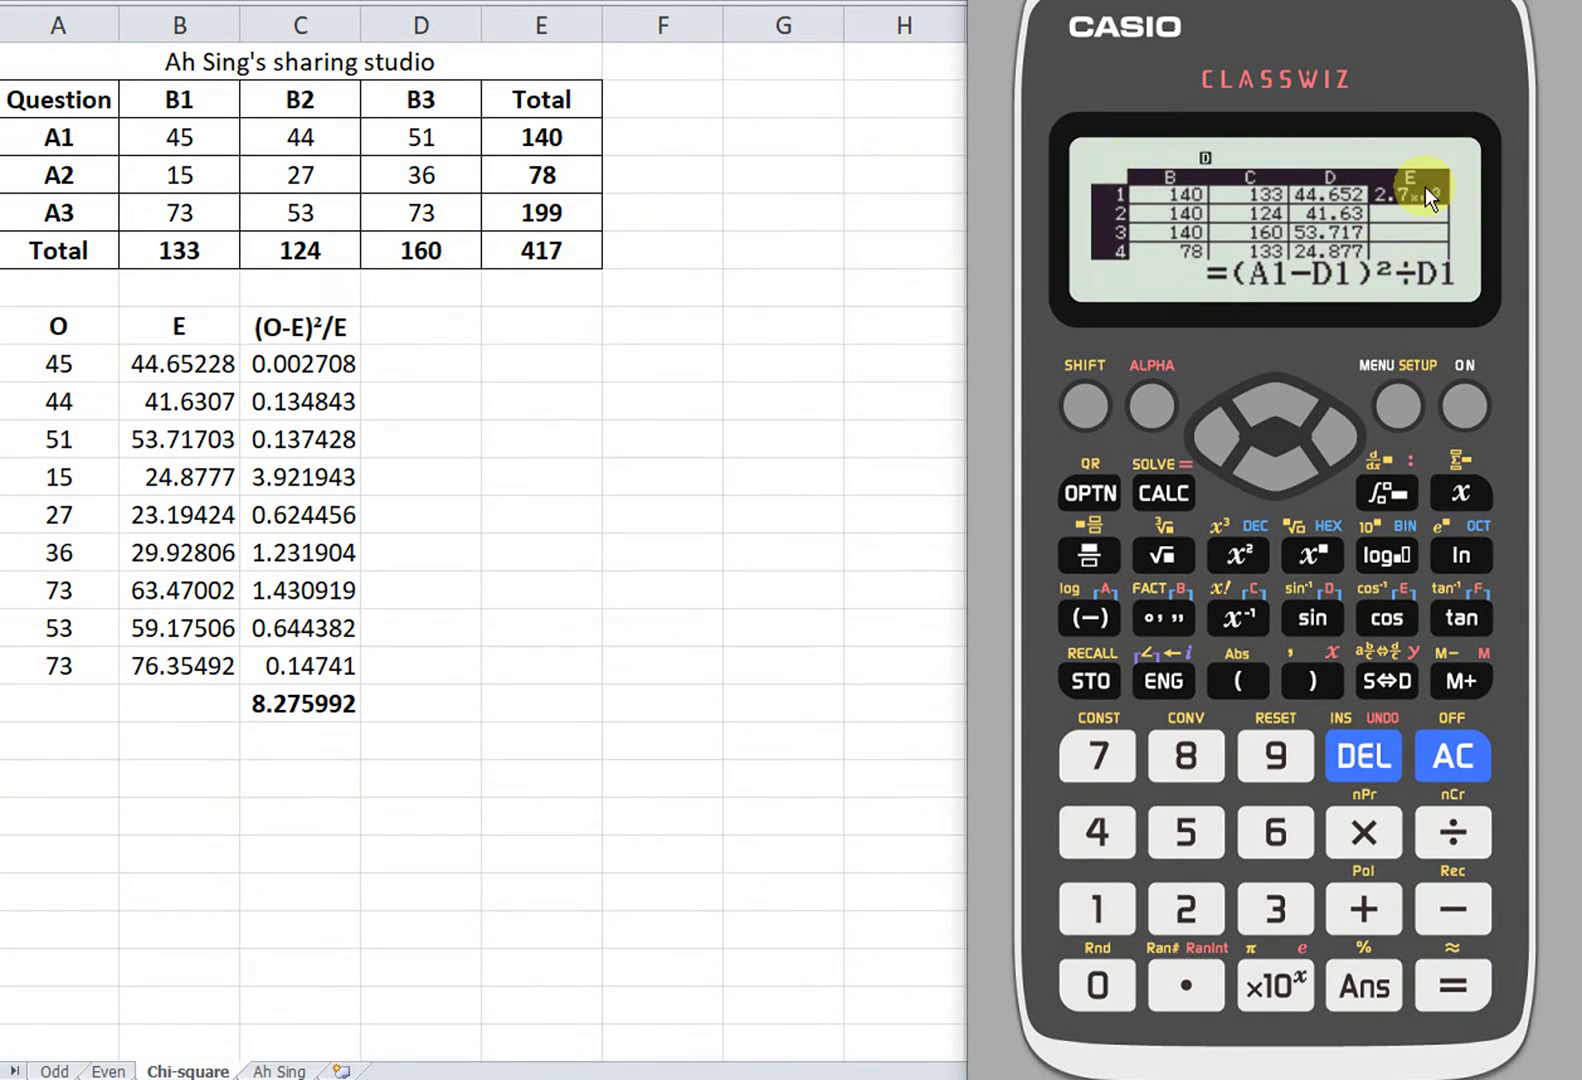
Copy the chi-square term formula in cell E1 of the calculator spreadsheet, paste it into cells E2 to E9, and leave paste mode
click(1087, 490)
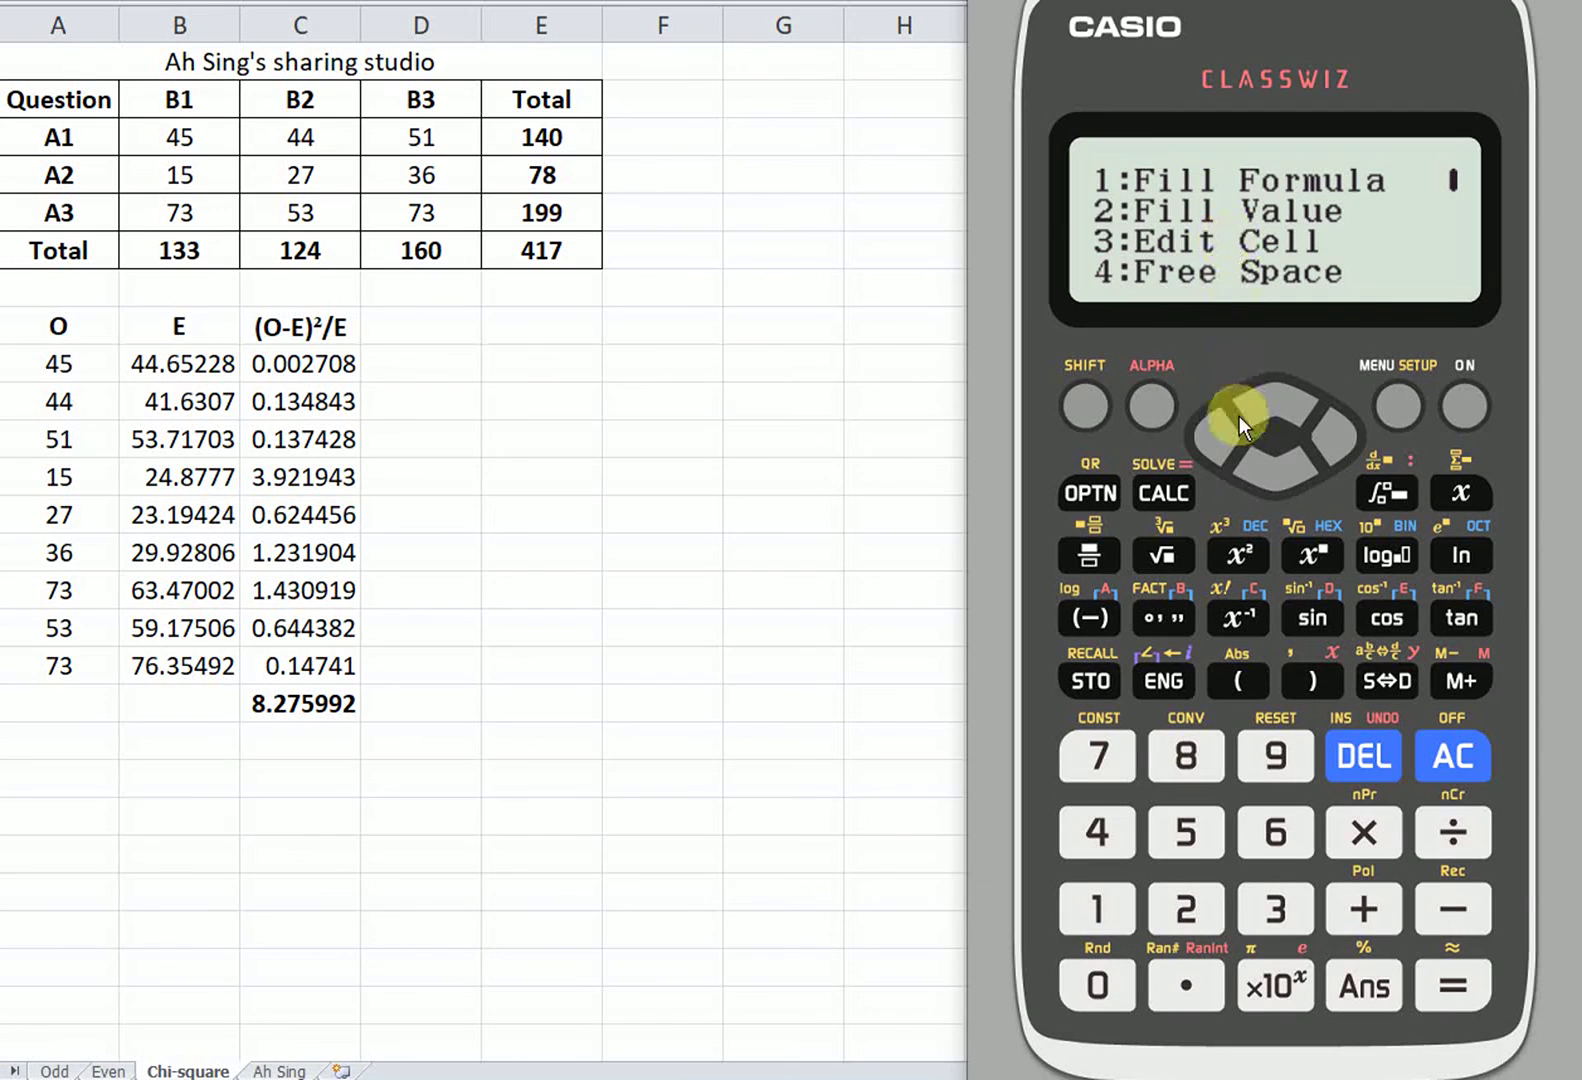
click(1287, 467)
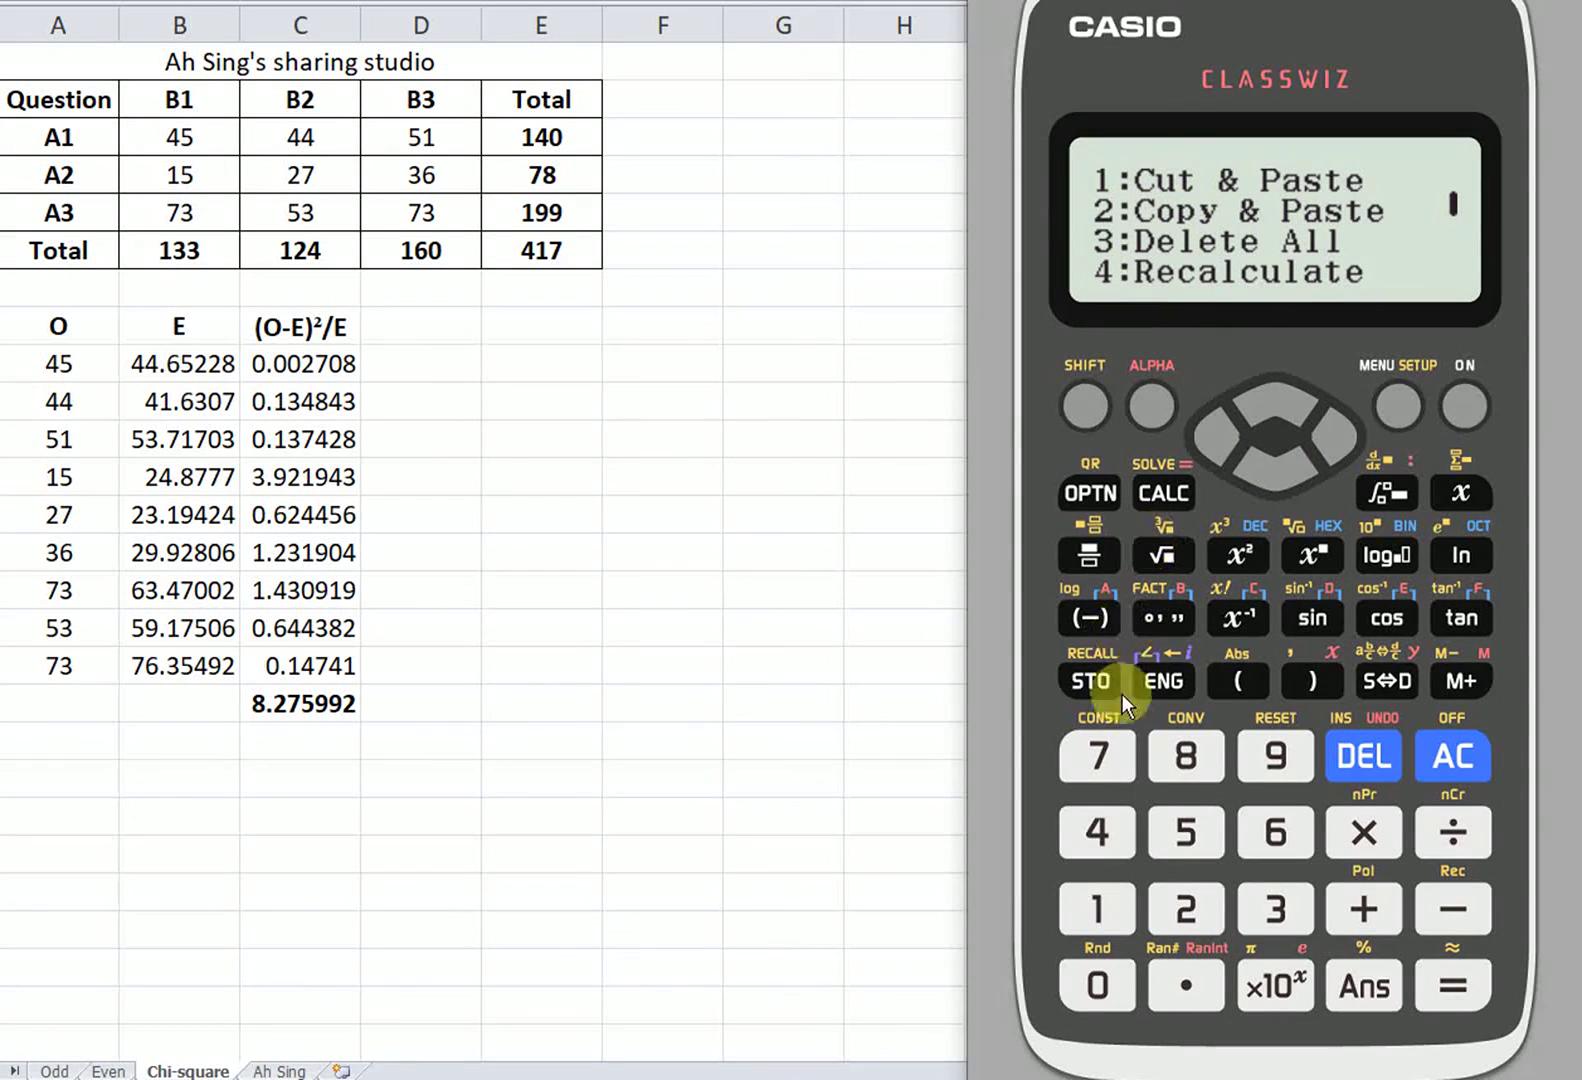
click(1187, 913)
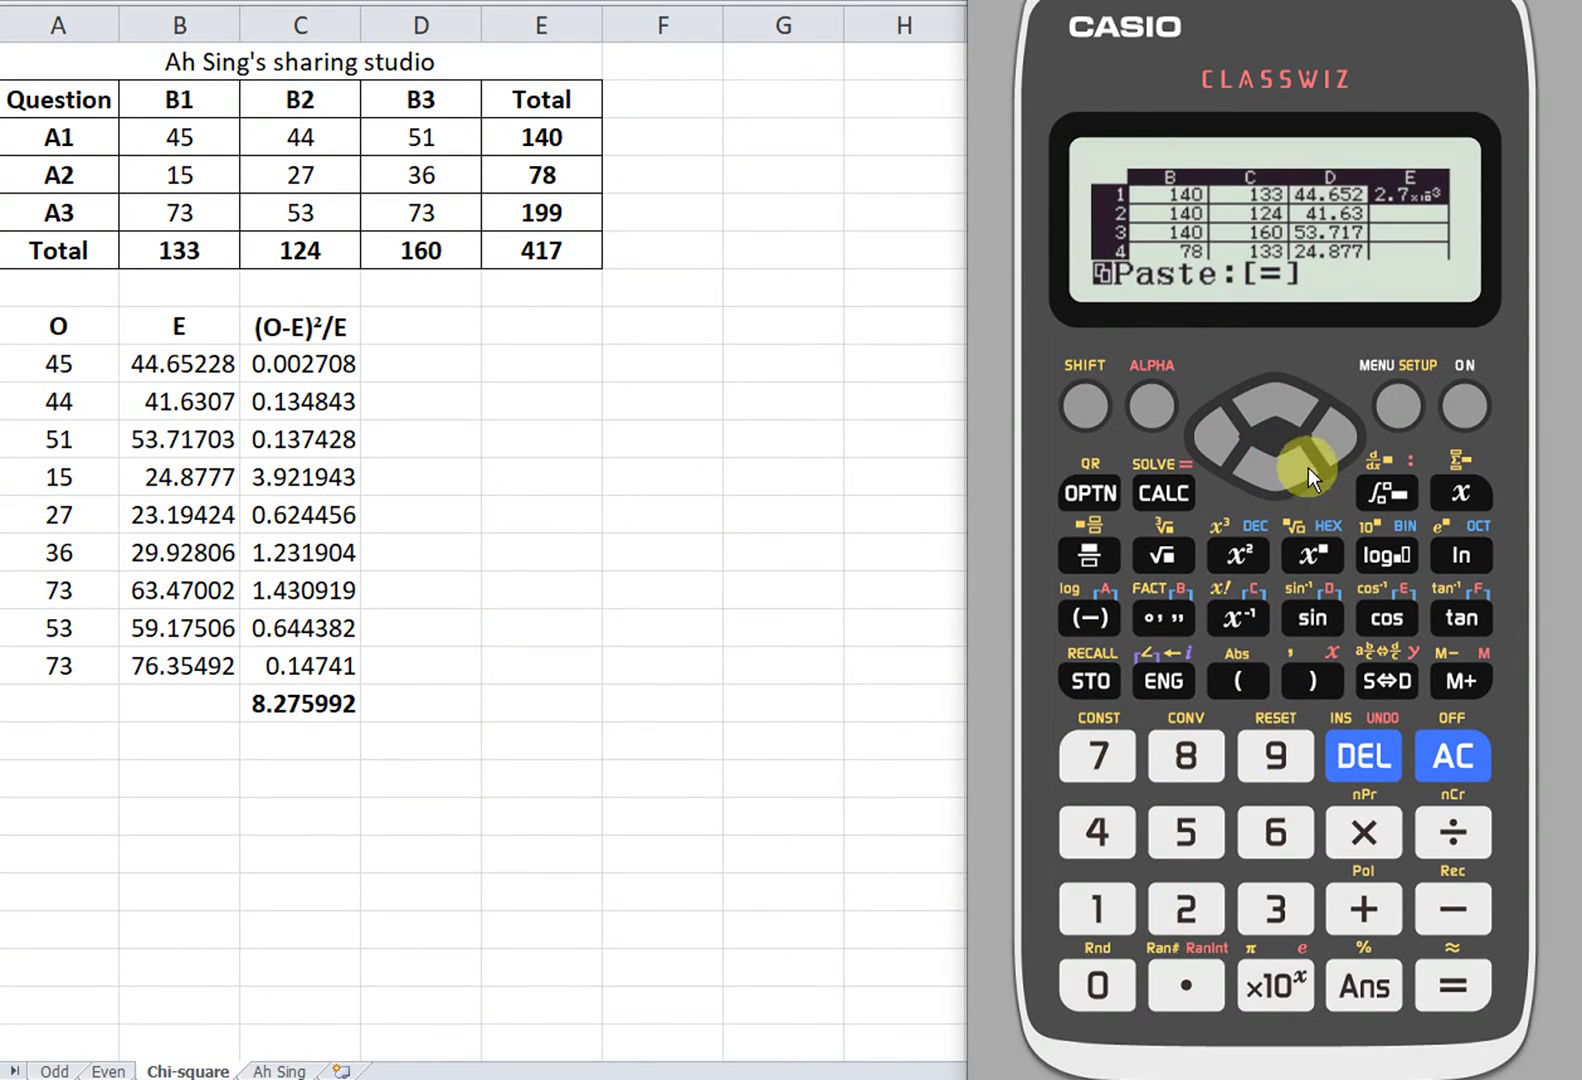
click(1276, 483)
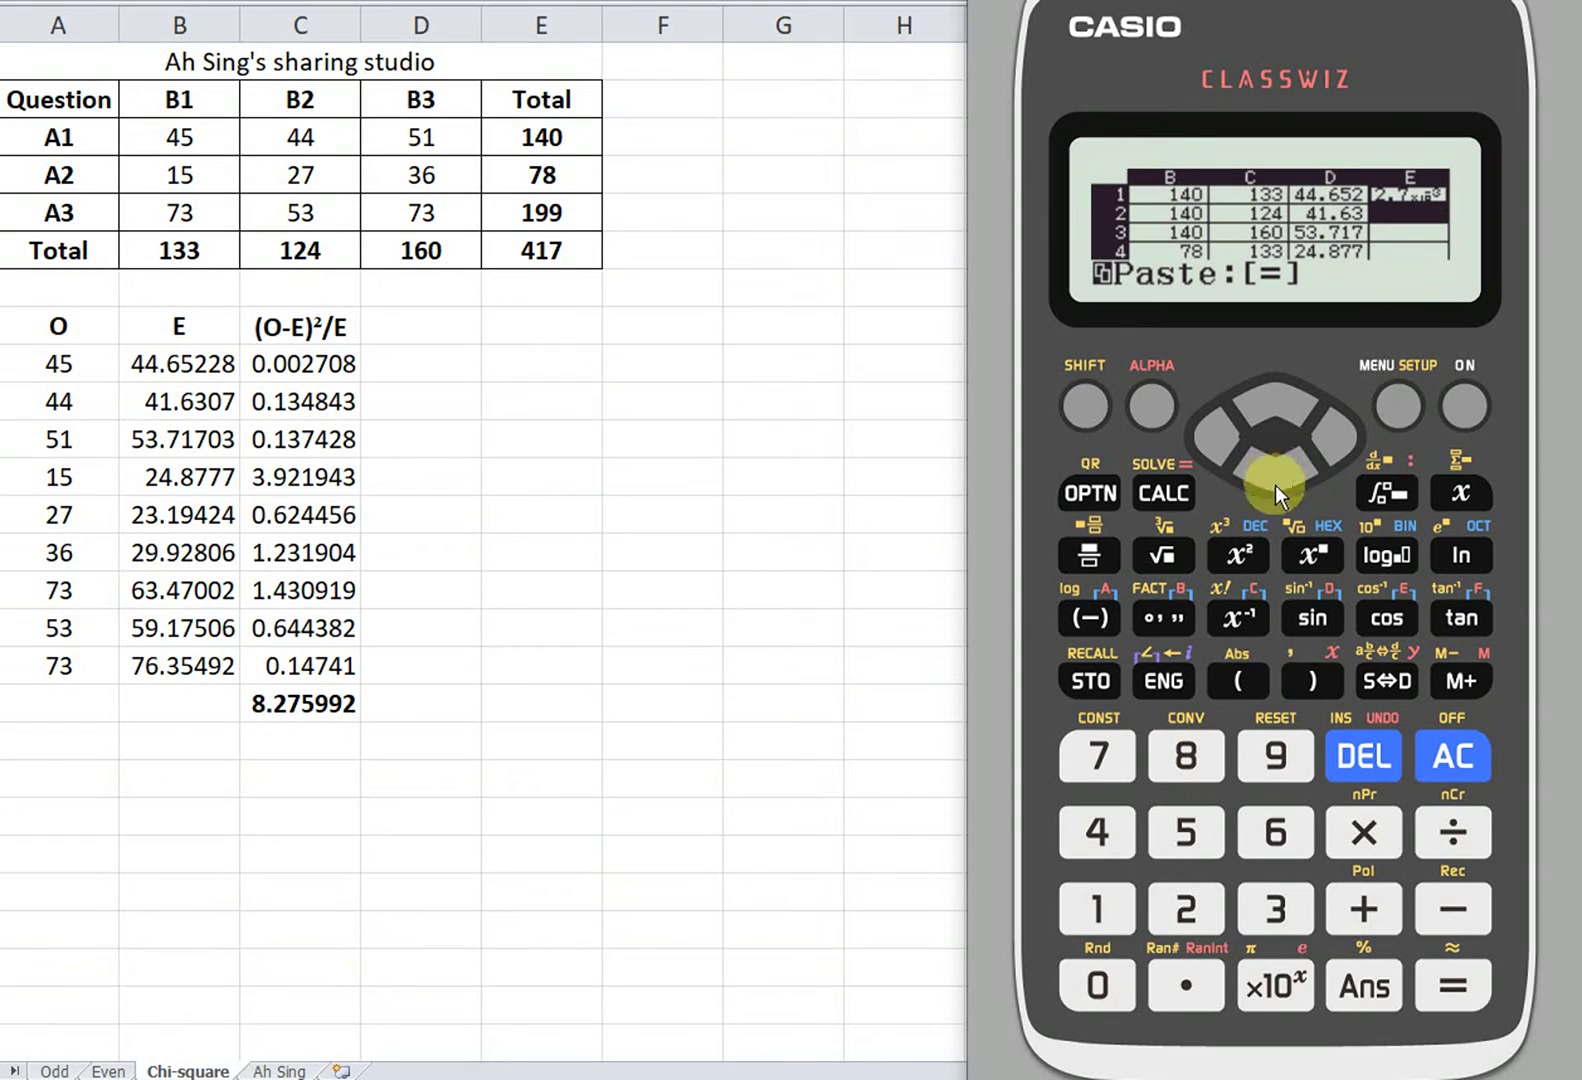
click(1451, 983)
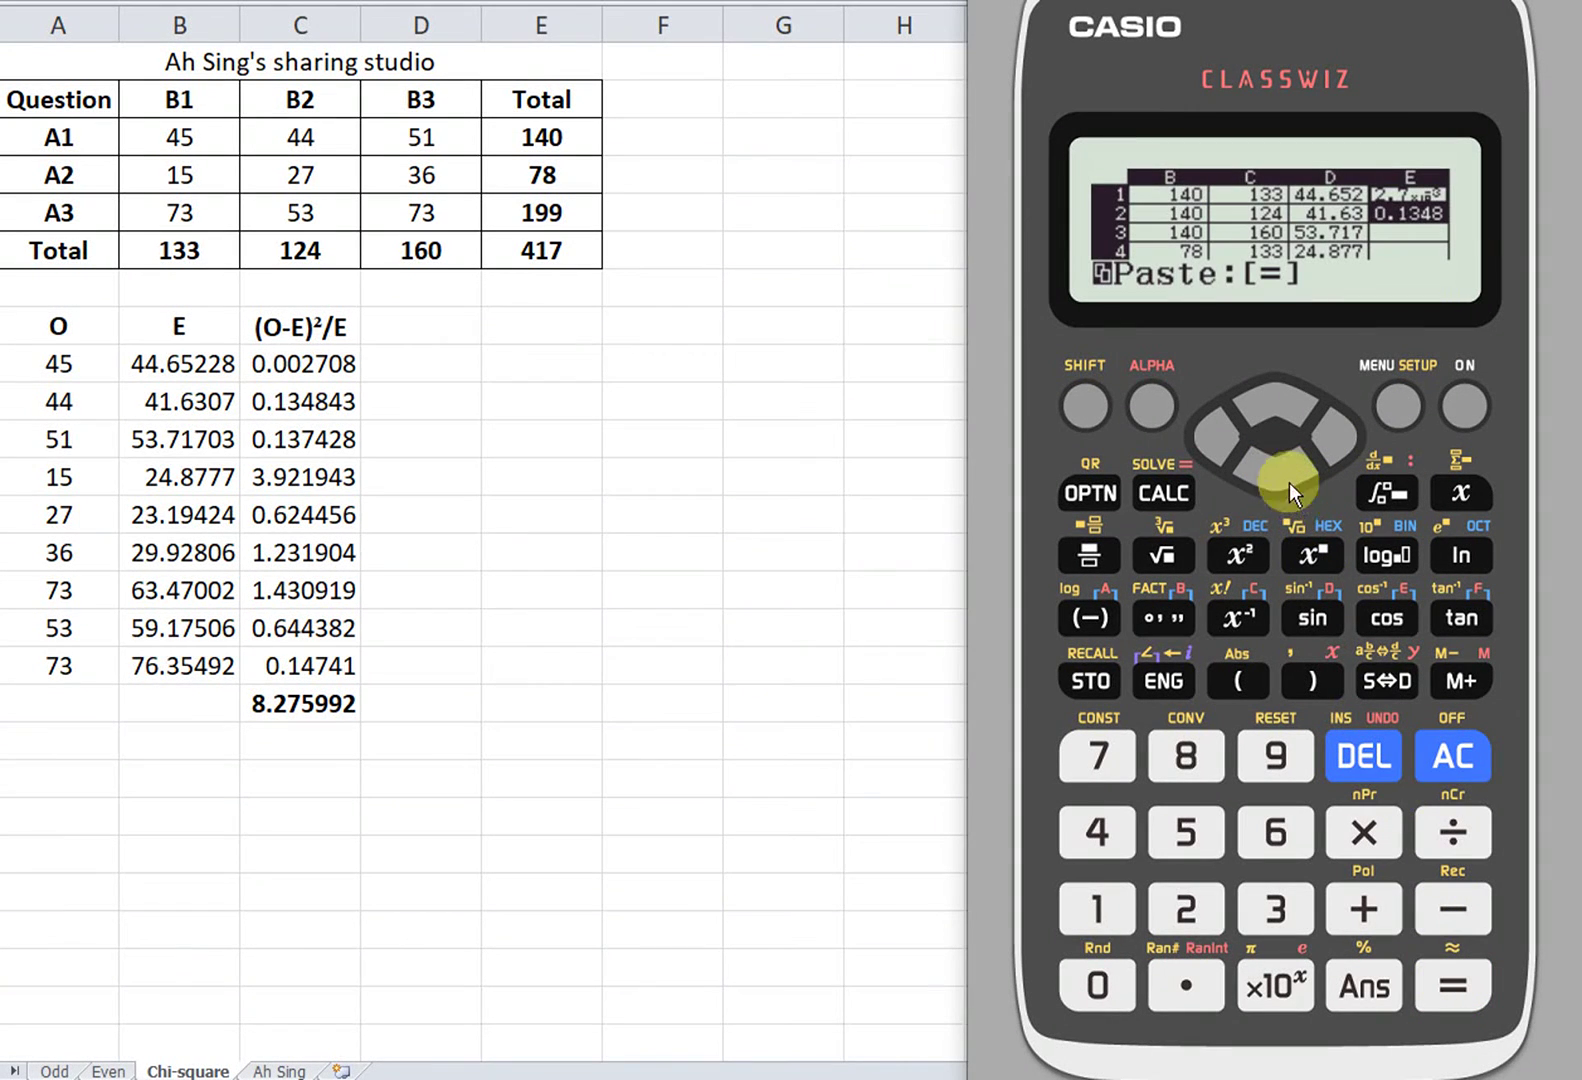
click(1282, 476)
click(1451, 986)
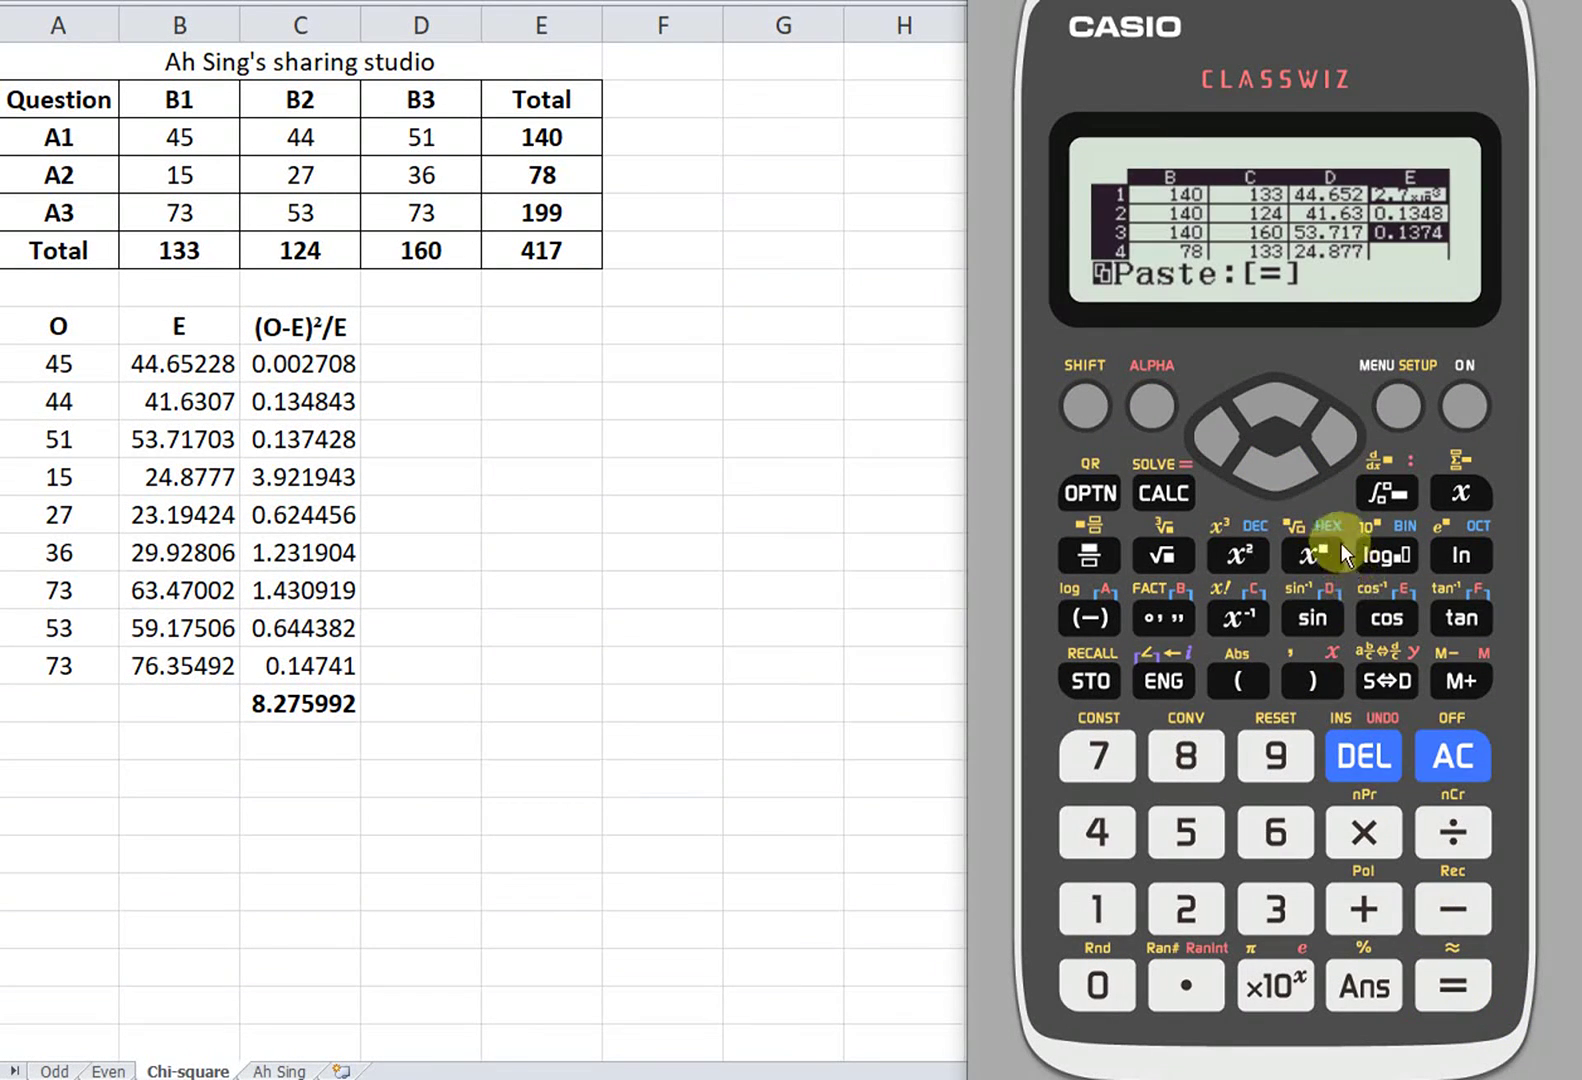
click(1287, 480)
click(1451, 986)
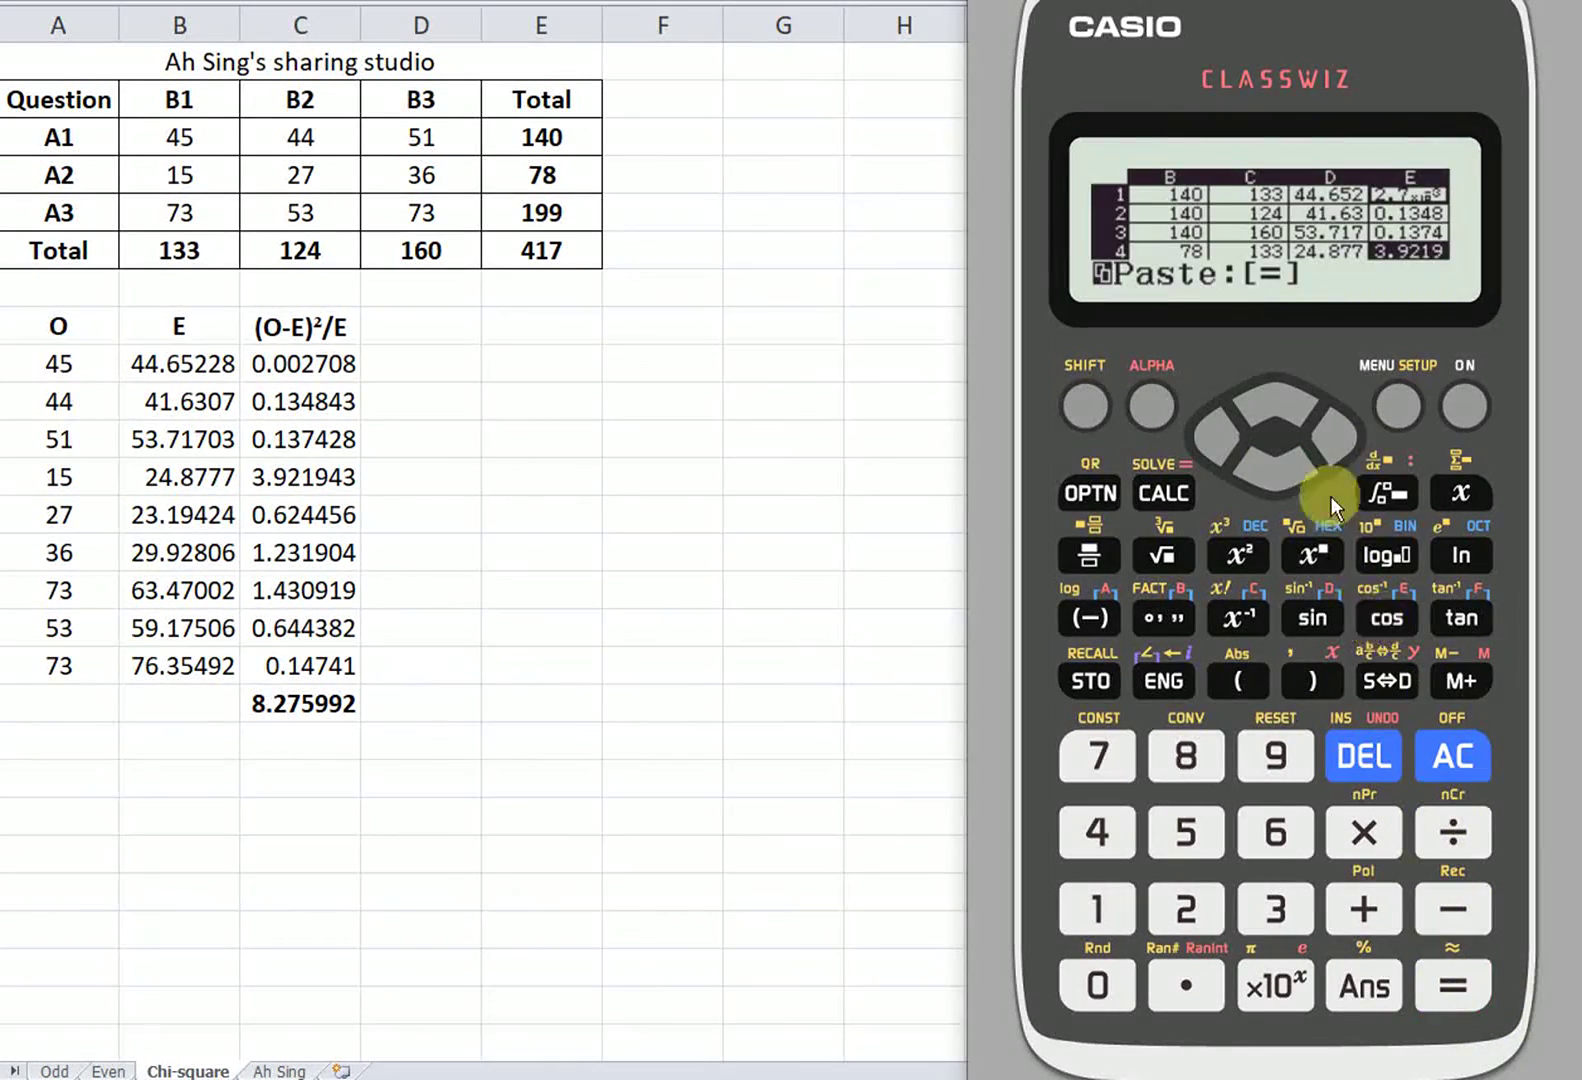
click(1274, 472)
click(1465, 988)
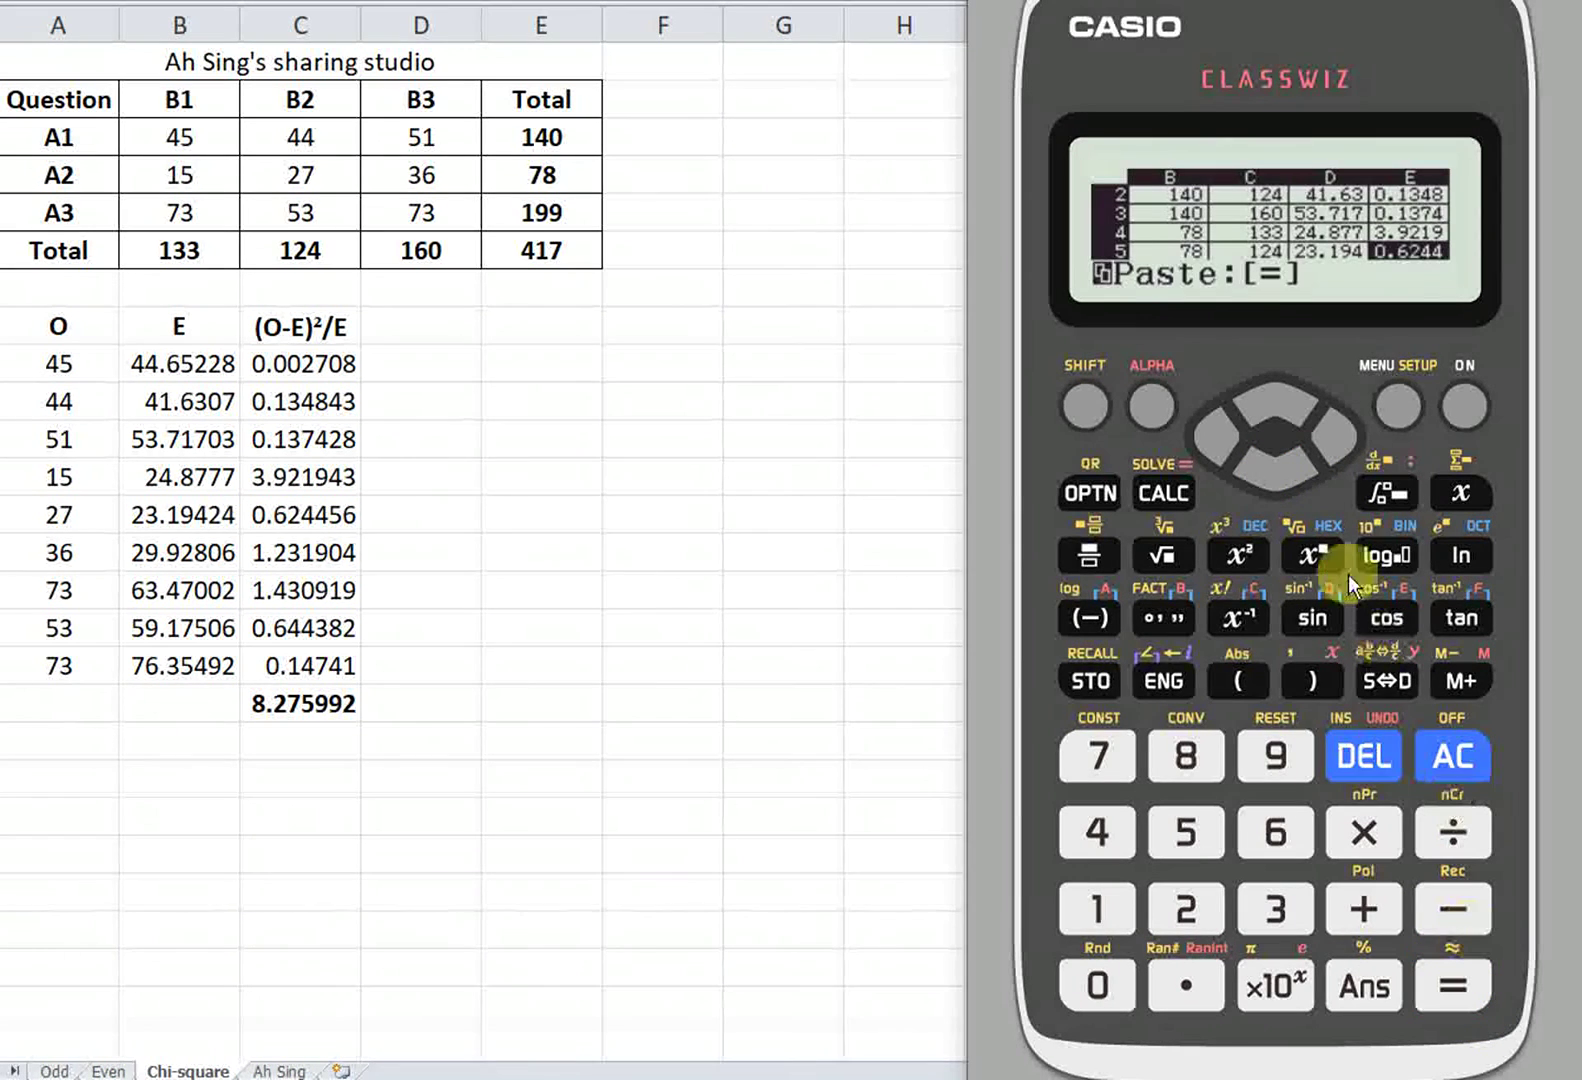
click(1283, 474)
click(1453, 988)
click(1274, 480)
click(1454, 985)
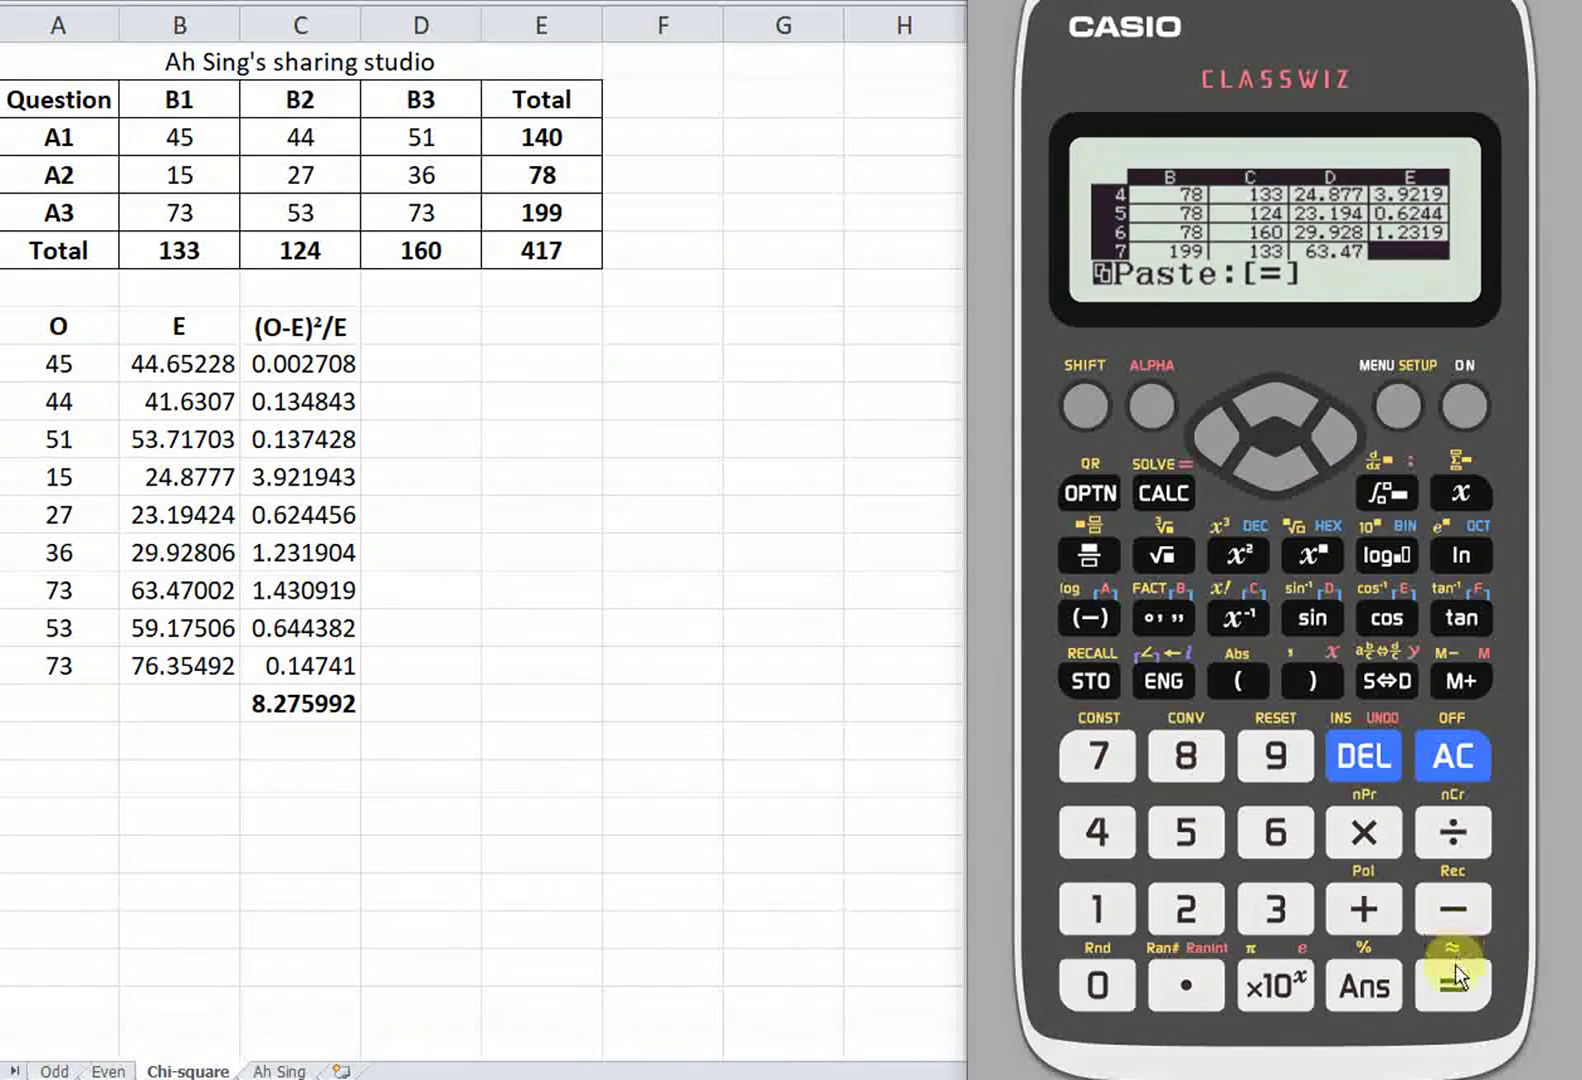
click(1283, 476)
click(1452, 985)
click(1288, 474)
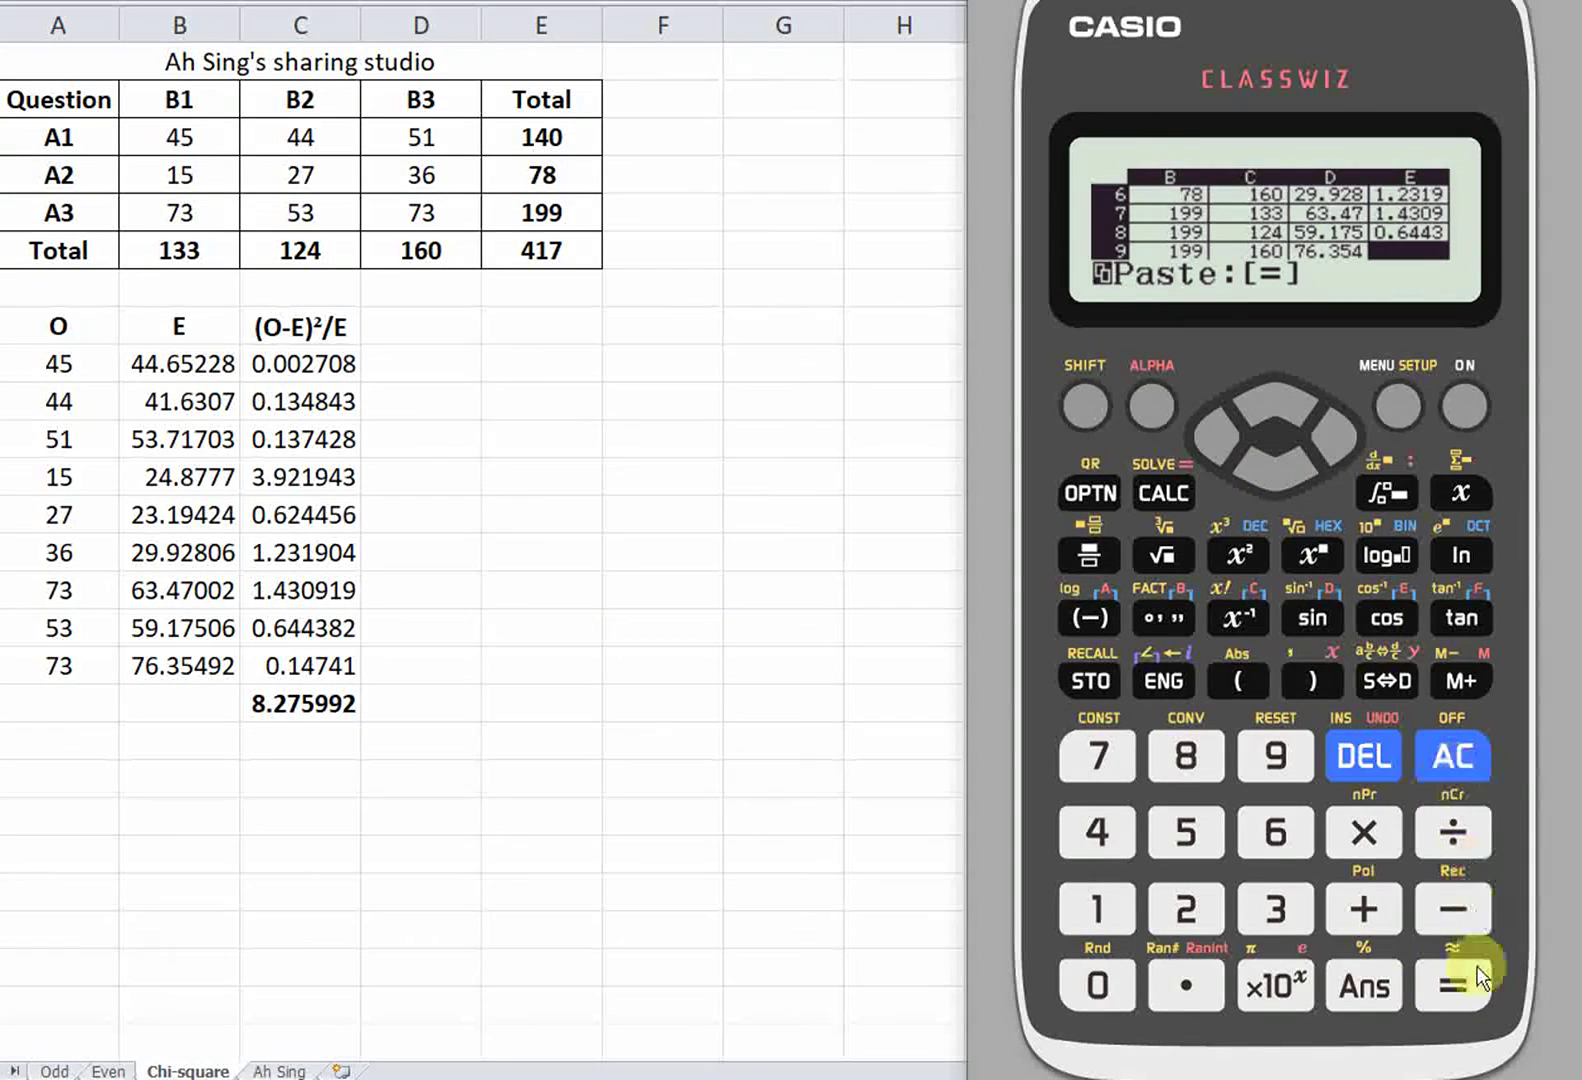
click(1453, 986)
click(1268, 475)
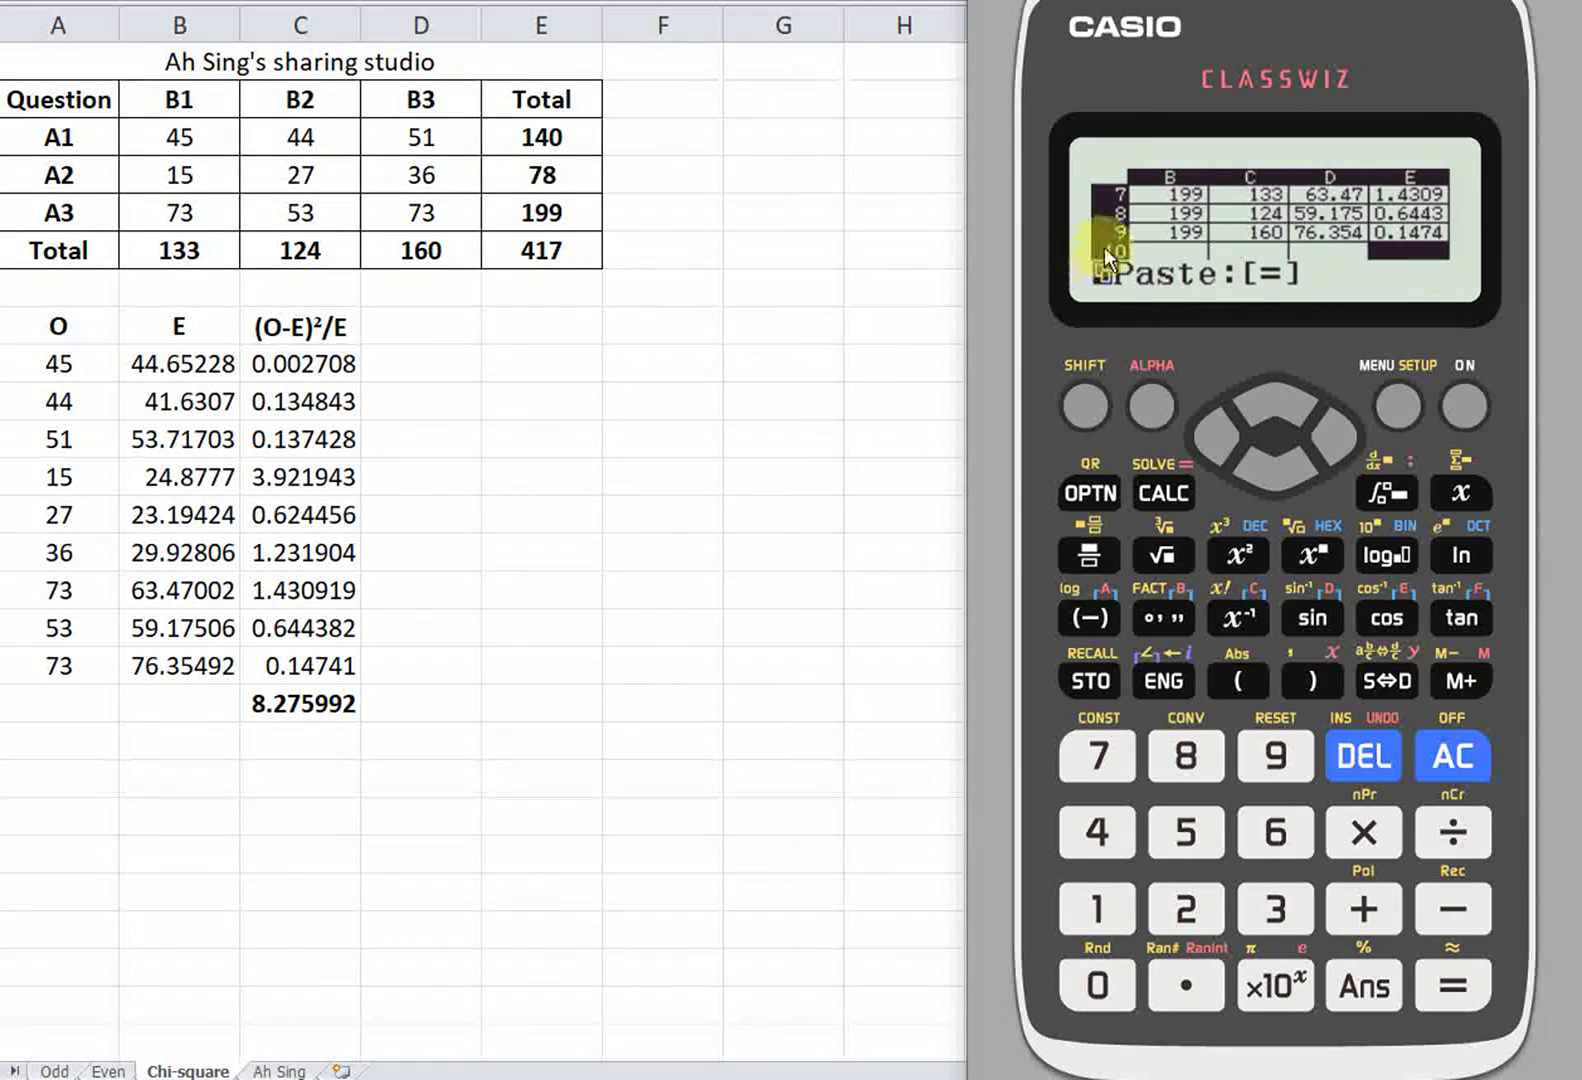
click(1463, 765)
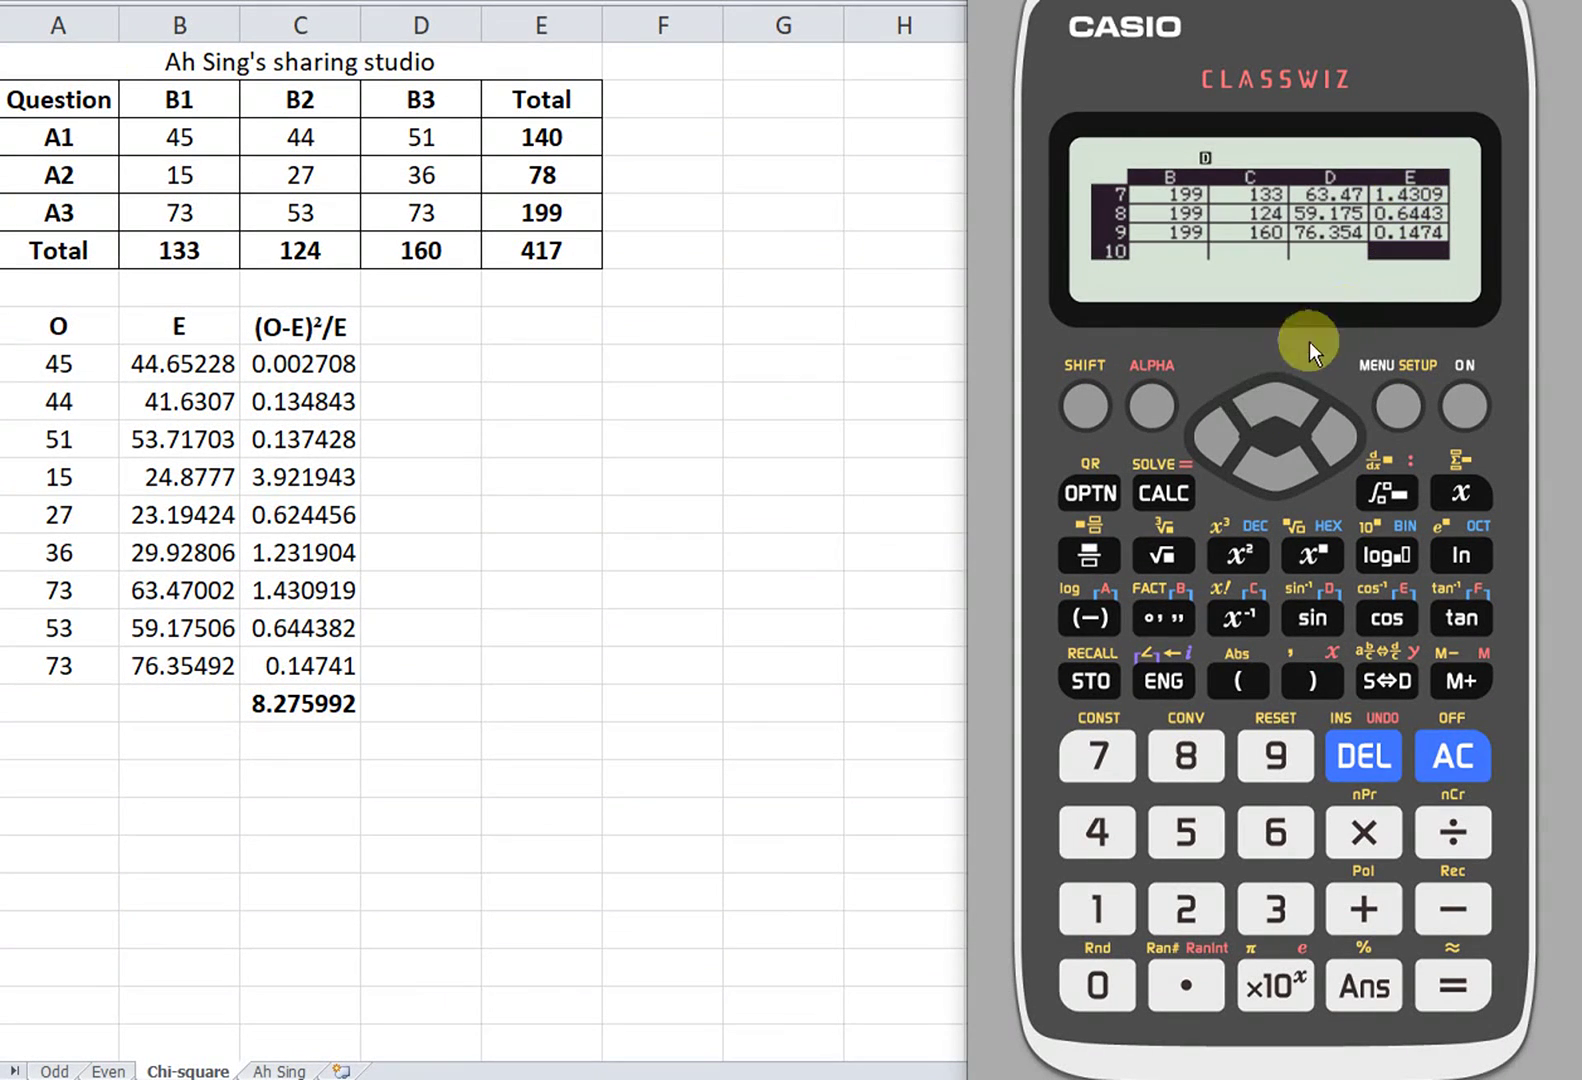
Review the chi-square terms in column E of the calculator spreadsheet from row 1 down, returning to empty cell E10
click(1281, 386)
click(1281, 385)
click(1281, 386)
click(1280, 386)
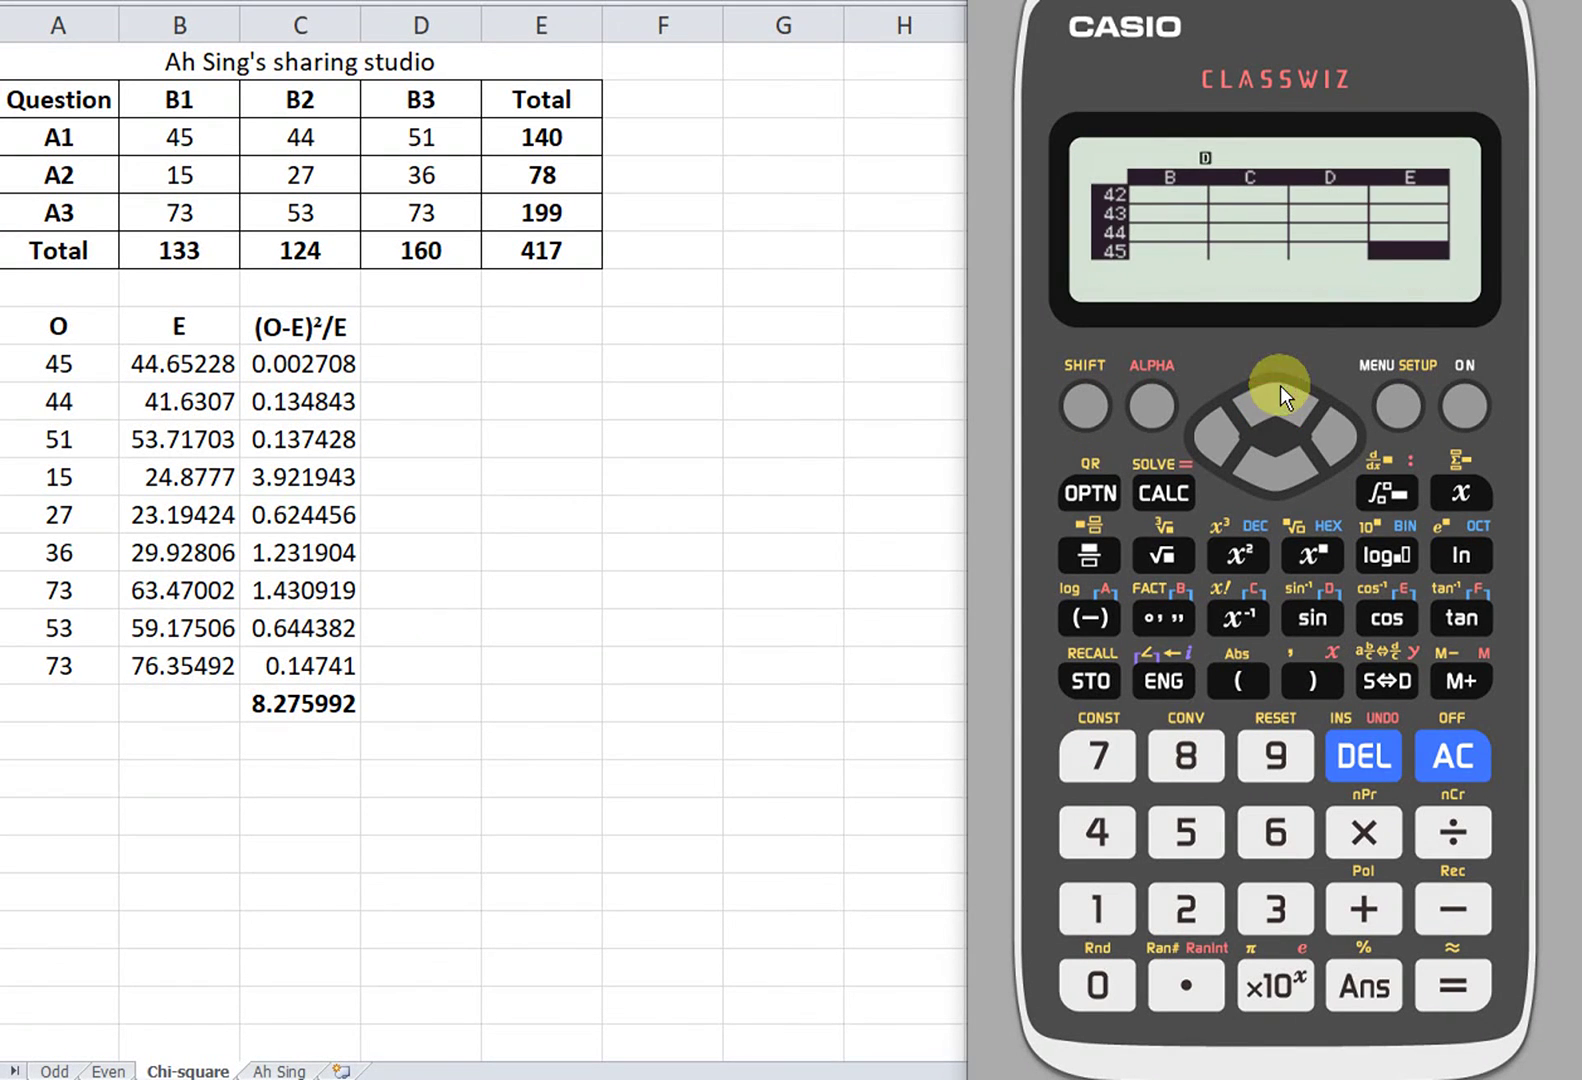
click(1263, 475)
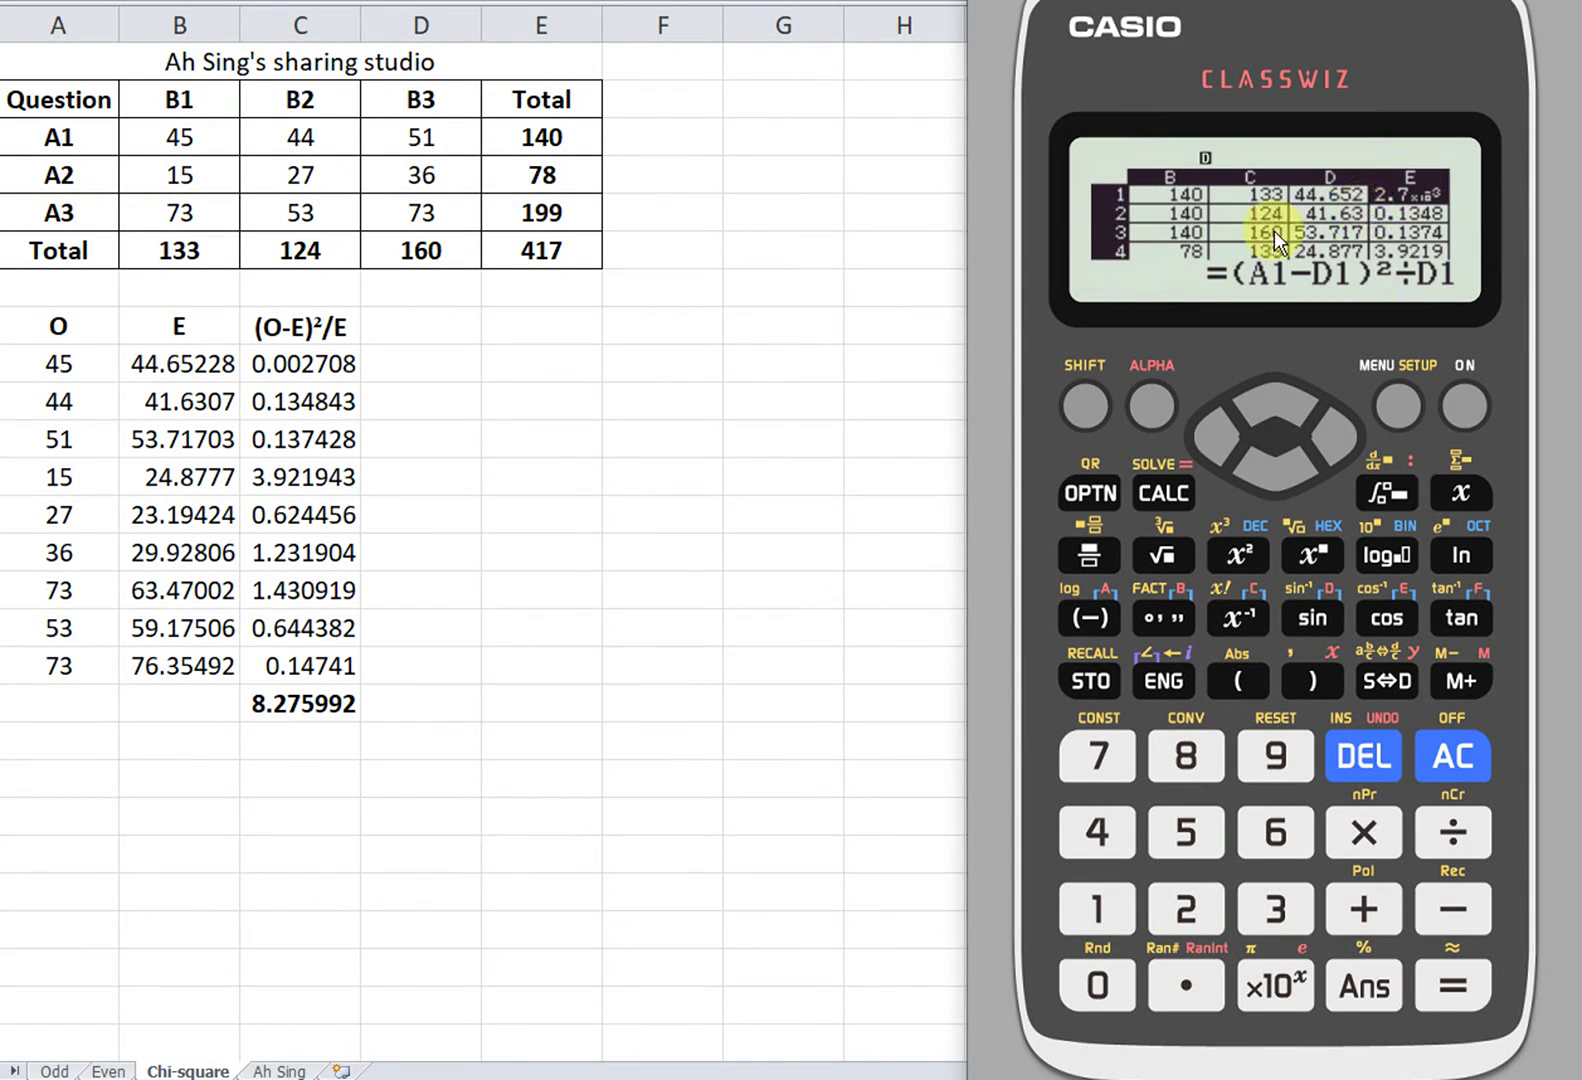
click(1261, 457)
click(1261, 457)
click(1261, 457)
click(1261, 457)
click(1260, 457)
click(1261, 457)
click(1261, 458)
click(1260, 457)
click(1261, 457)
click(1261, 458)
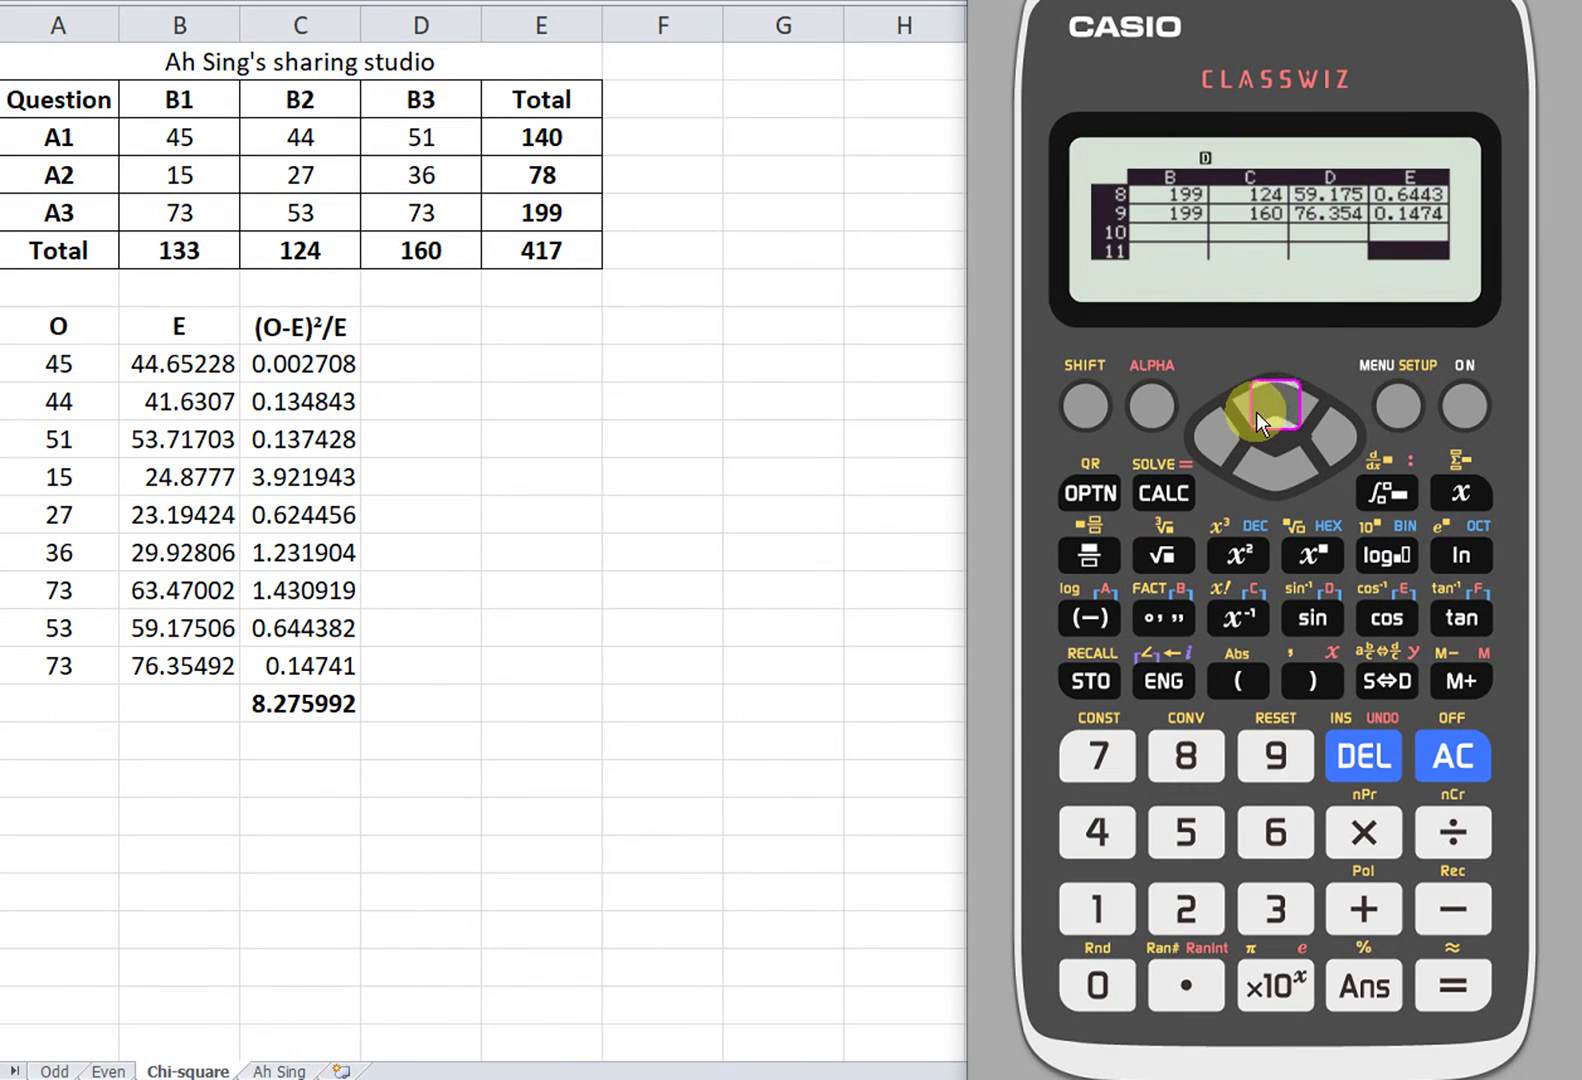
click(1256, 412)
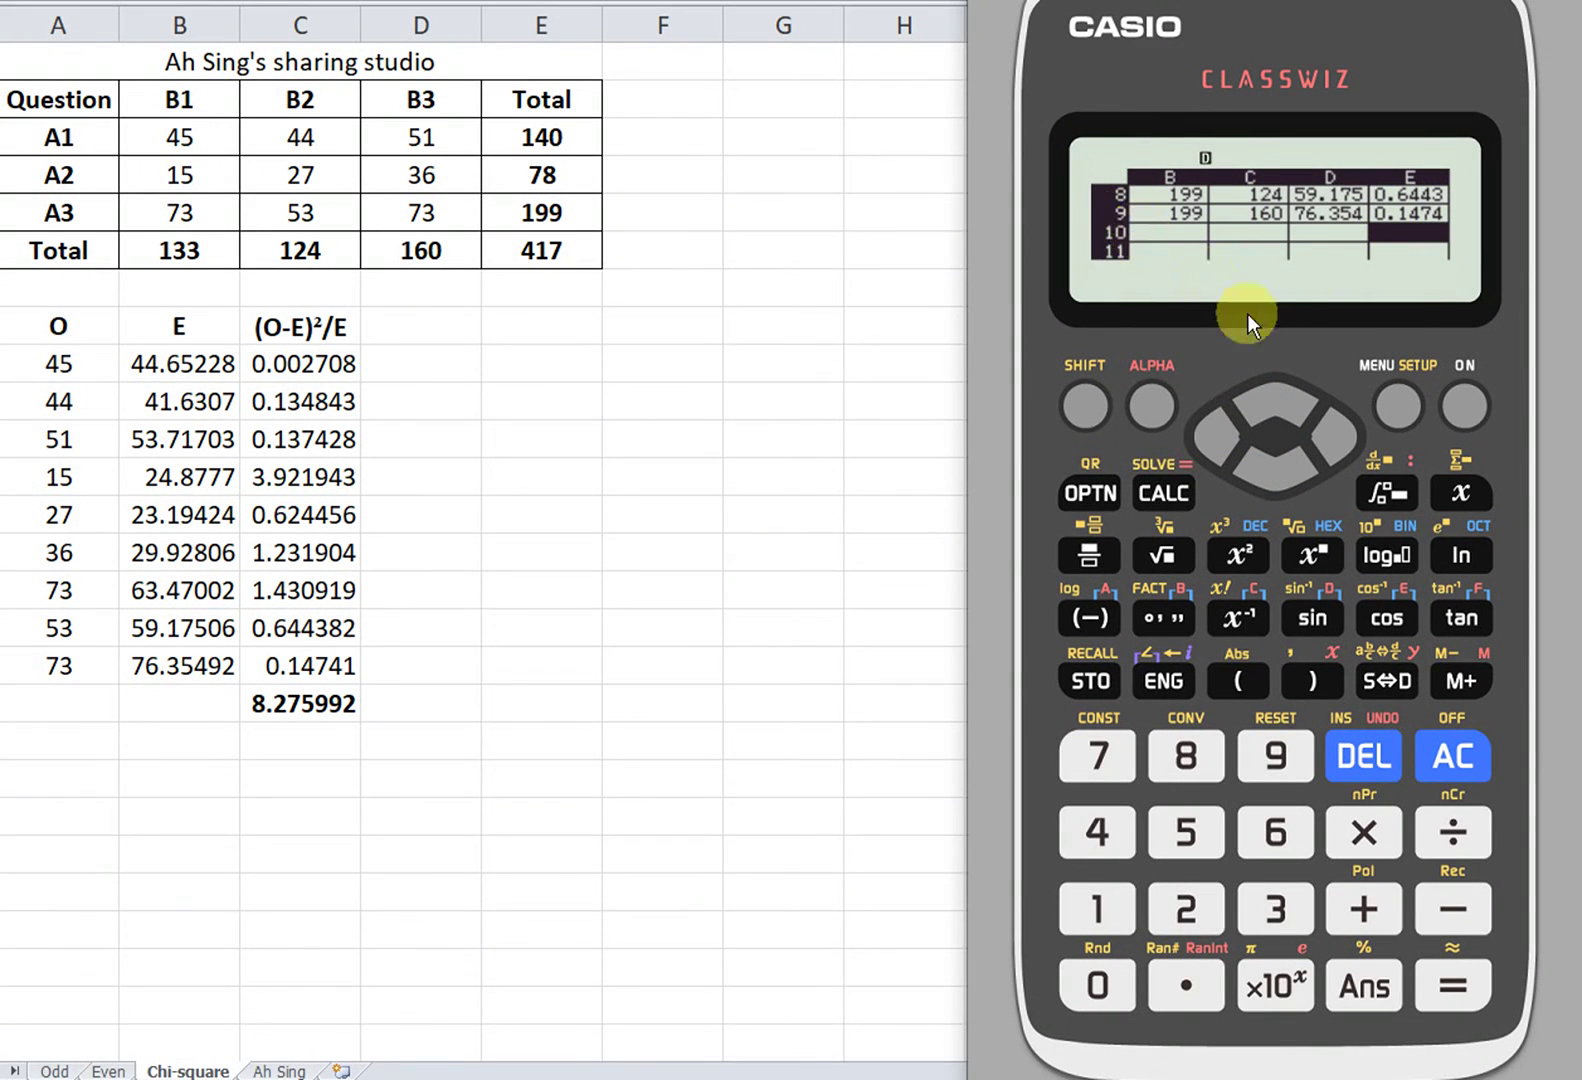
Insert the spreadsheet's Sum function into cell E10 of the calculator spreadsheet
click(1091, 489)
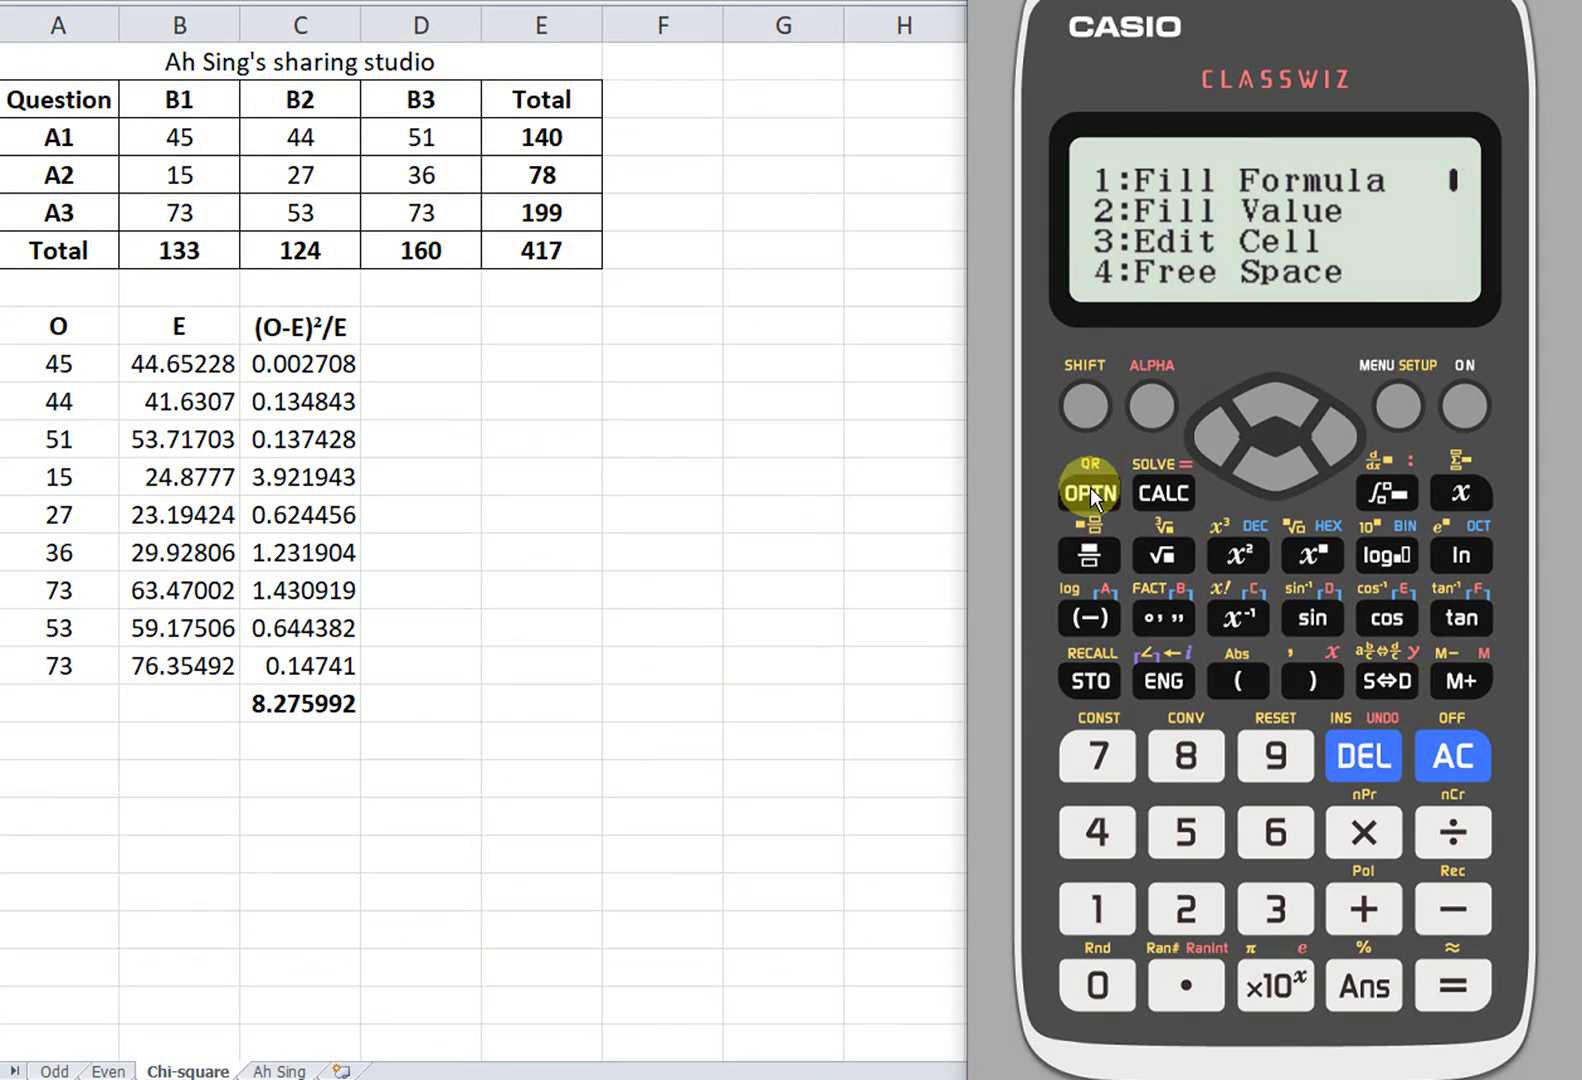
click(1276, 473)
click(1275, 472)
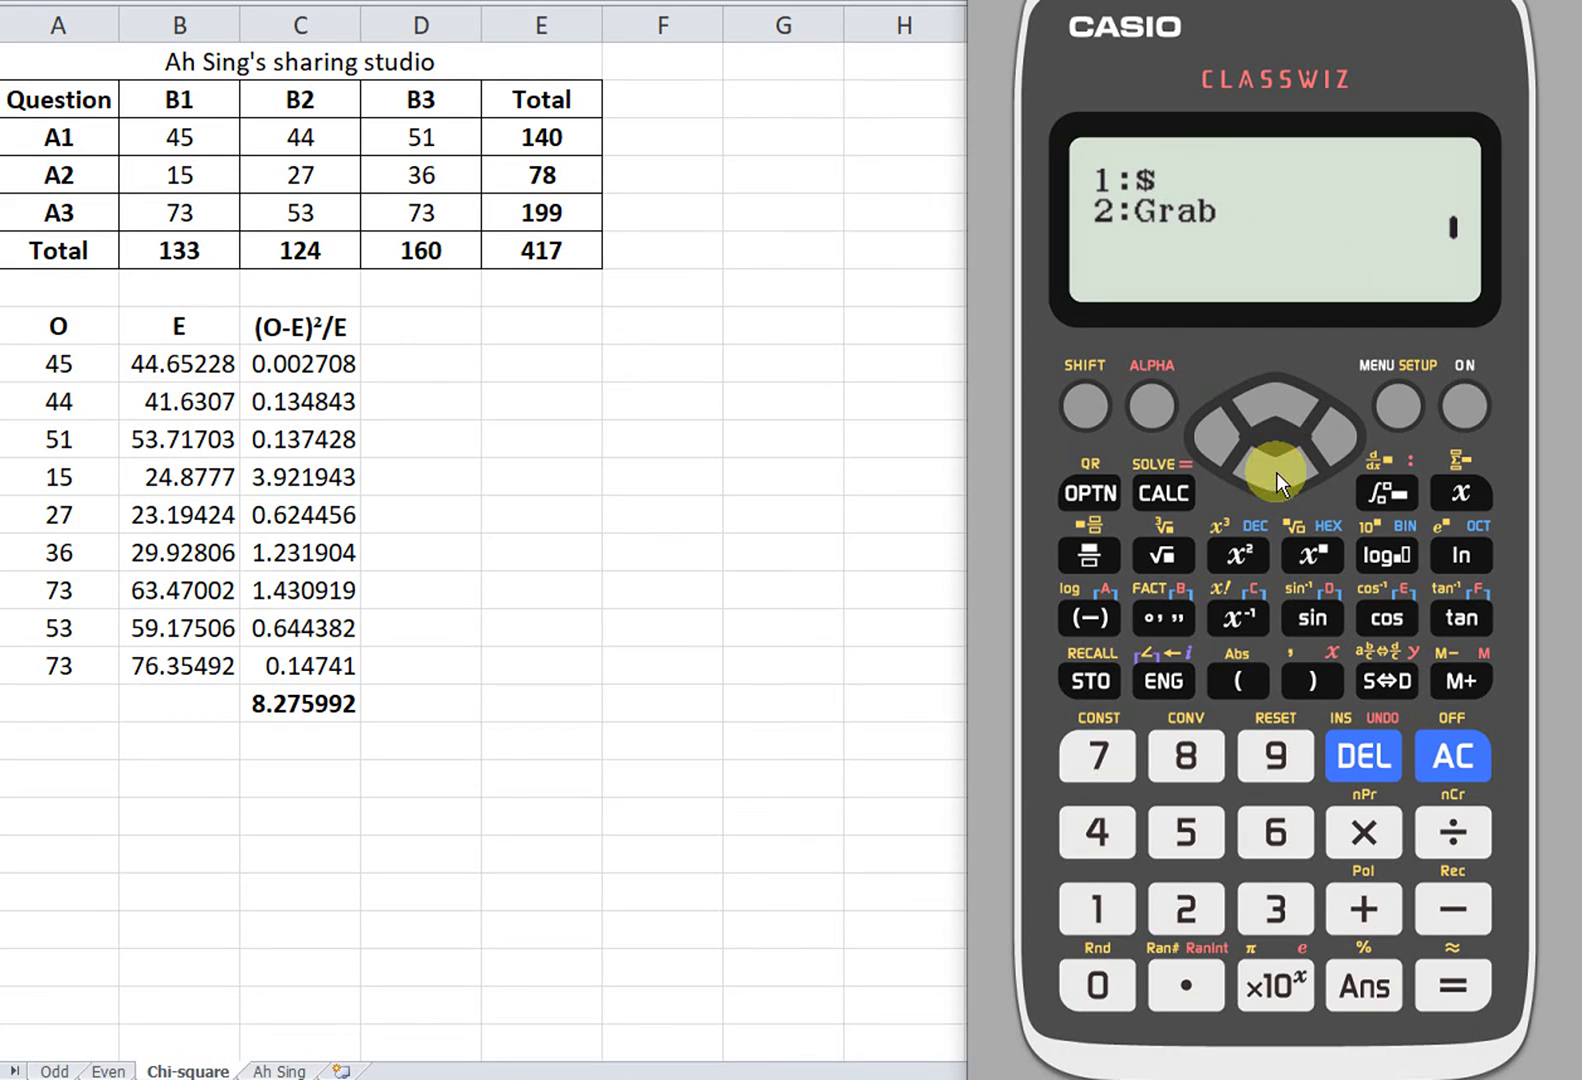
click(1281, 404)
click(1283, 403)
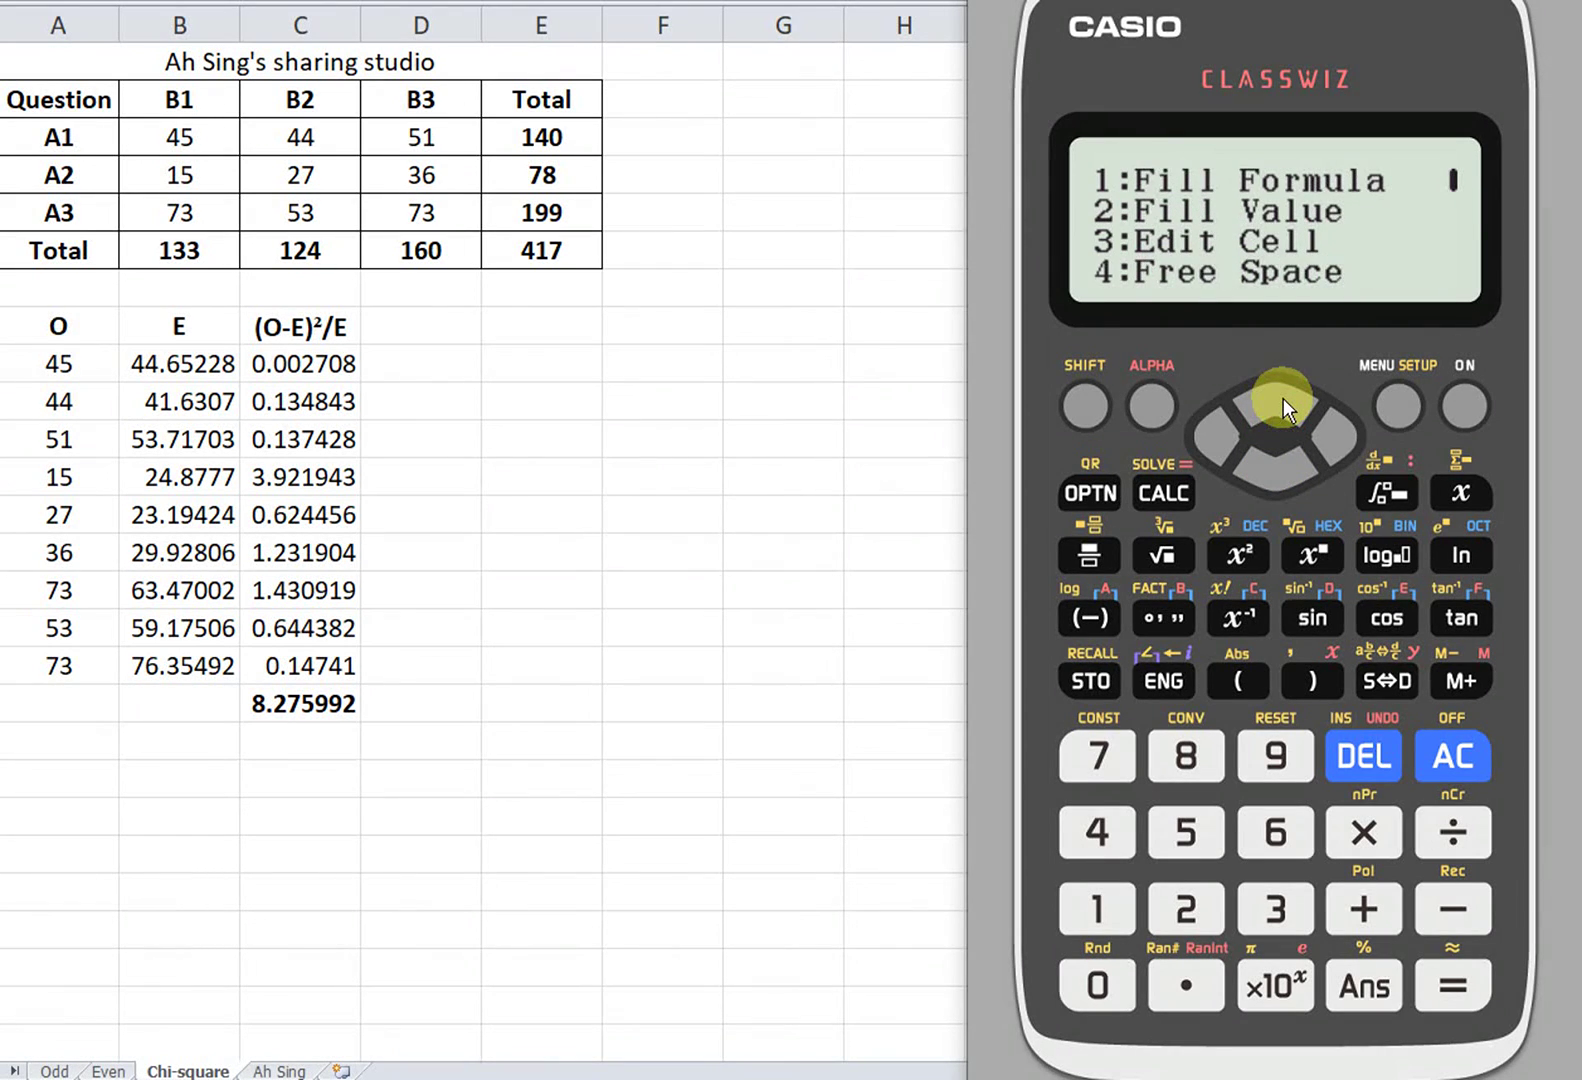
click(1283, 403)
click(1271, 473)
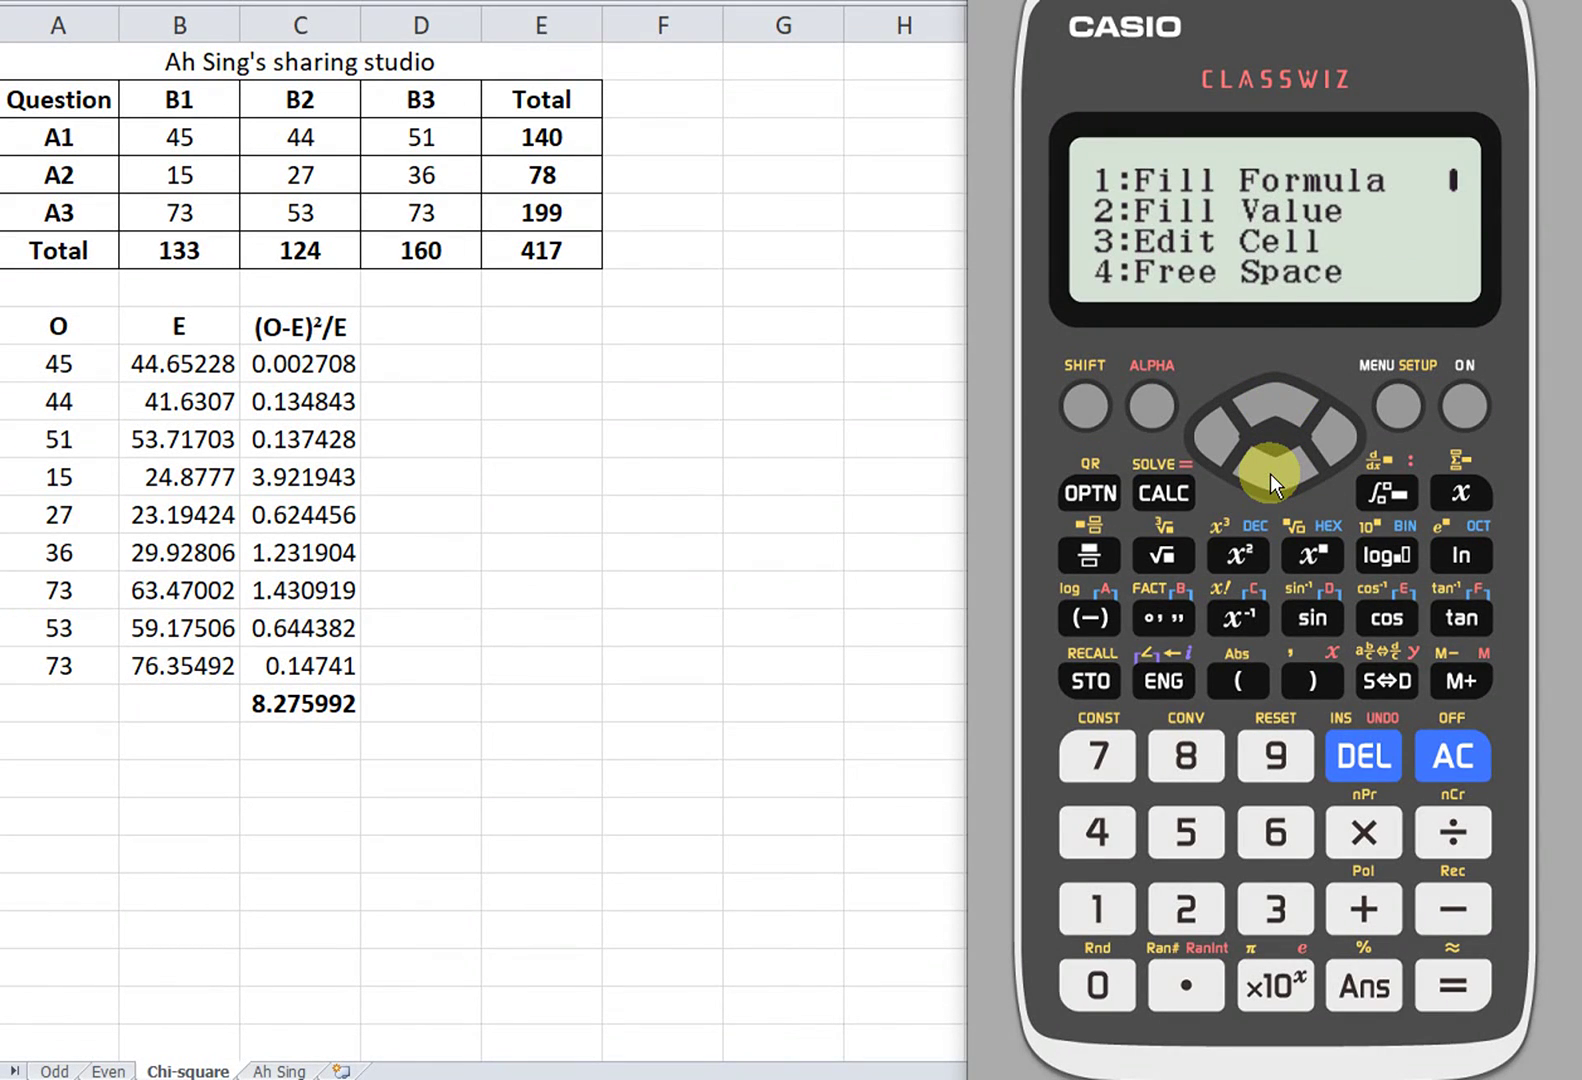
click(1271, 473)
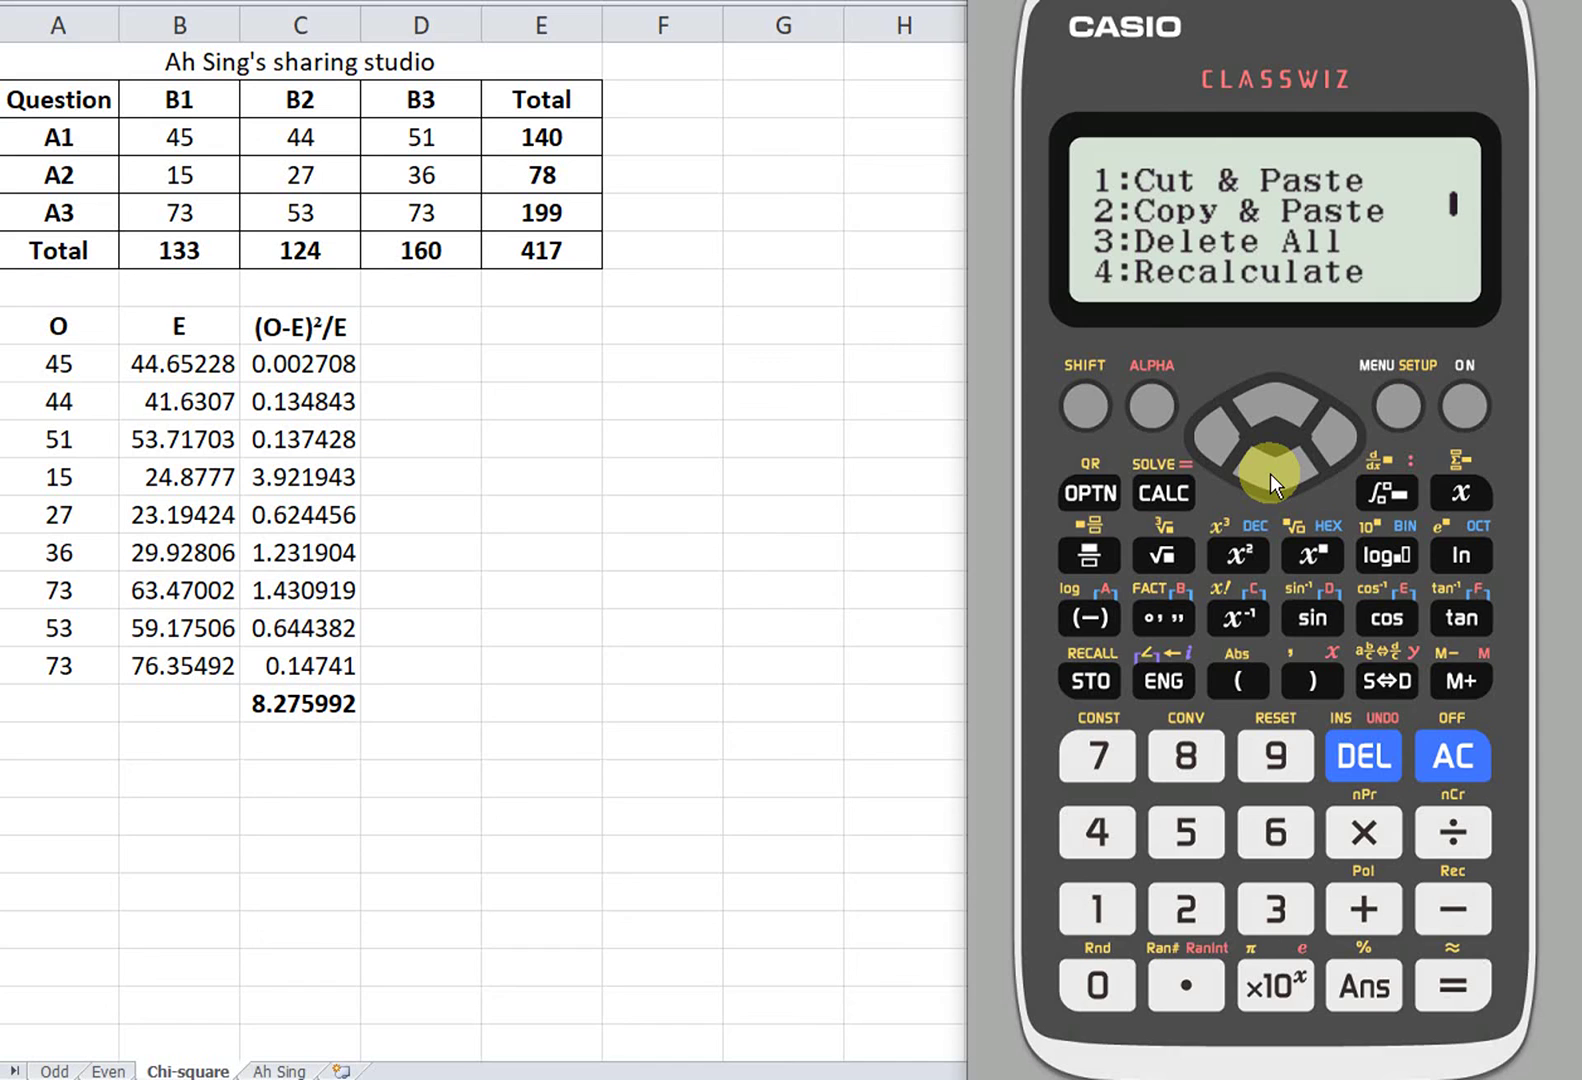
click(1270, 474)
click(1270, 473)
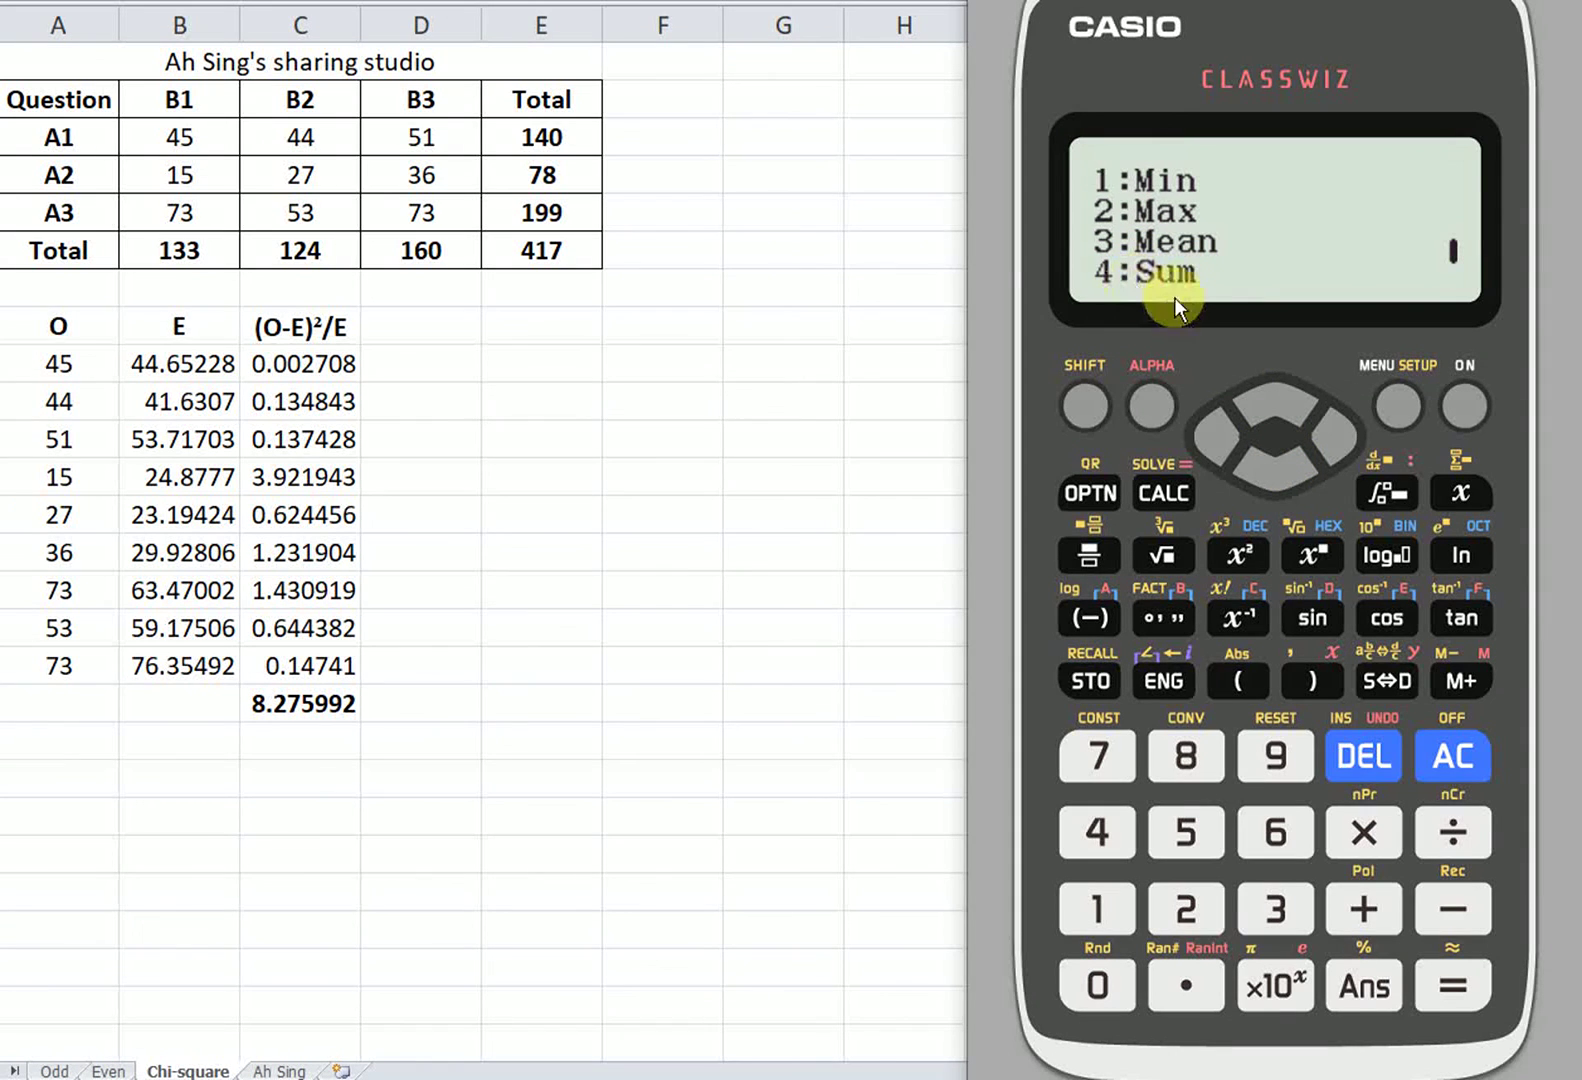
click(1098, 828)
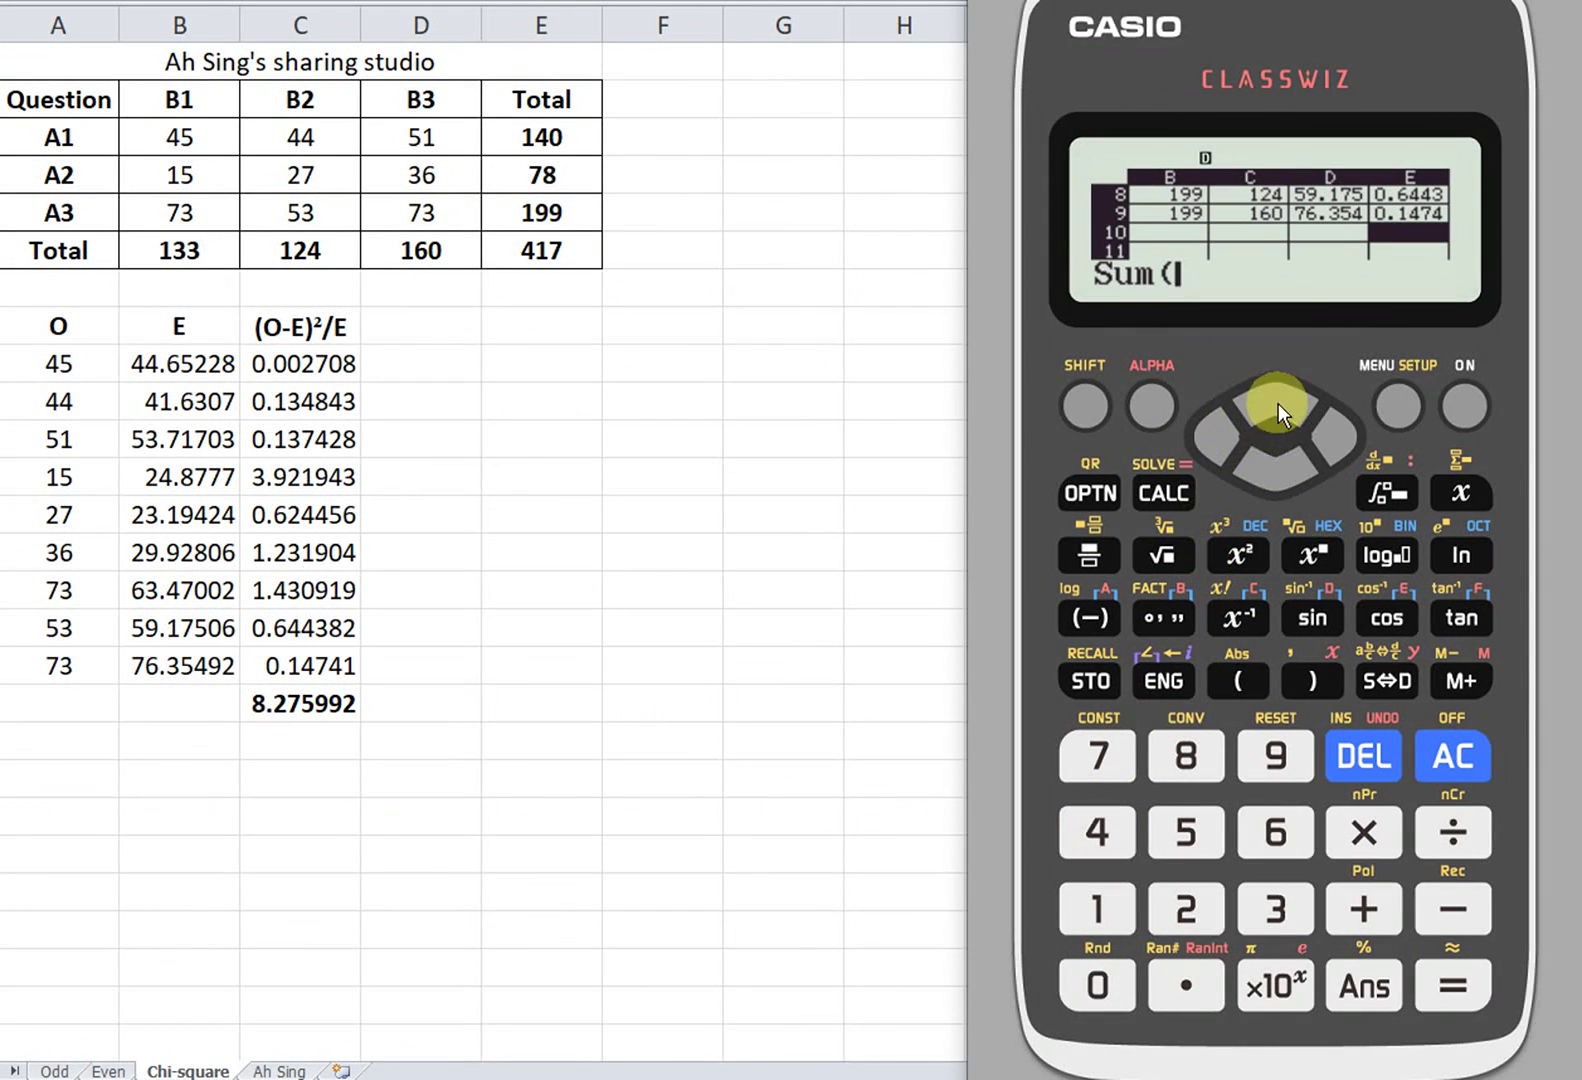
Complete the Sum function in cell E10 with the range E1:E9, evaluate it, and select the cell to show its full value
click(1152, 403)
click(1385, 617)
click(1098, 910)
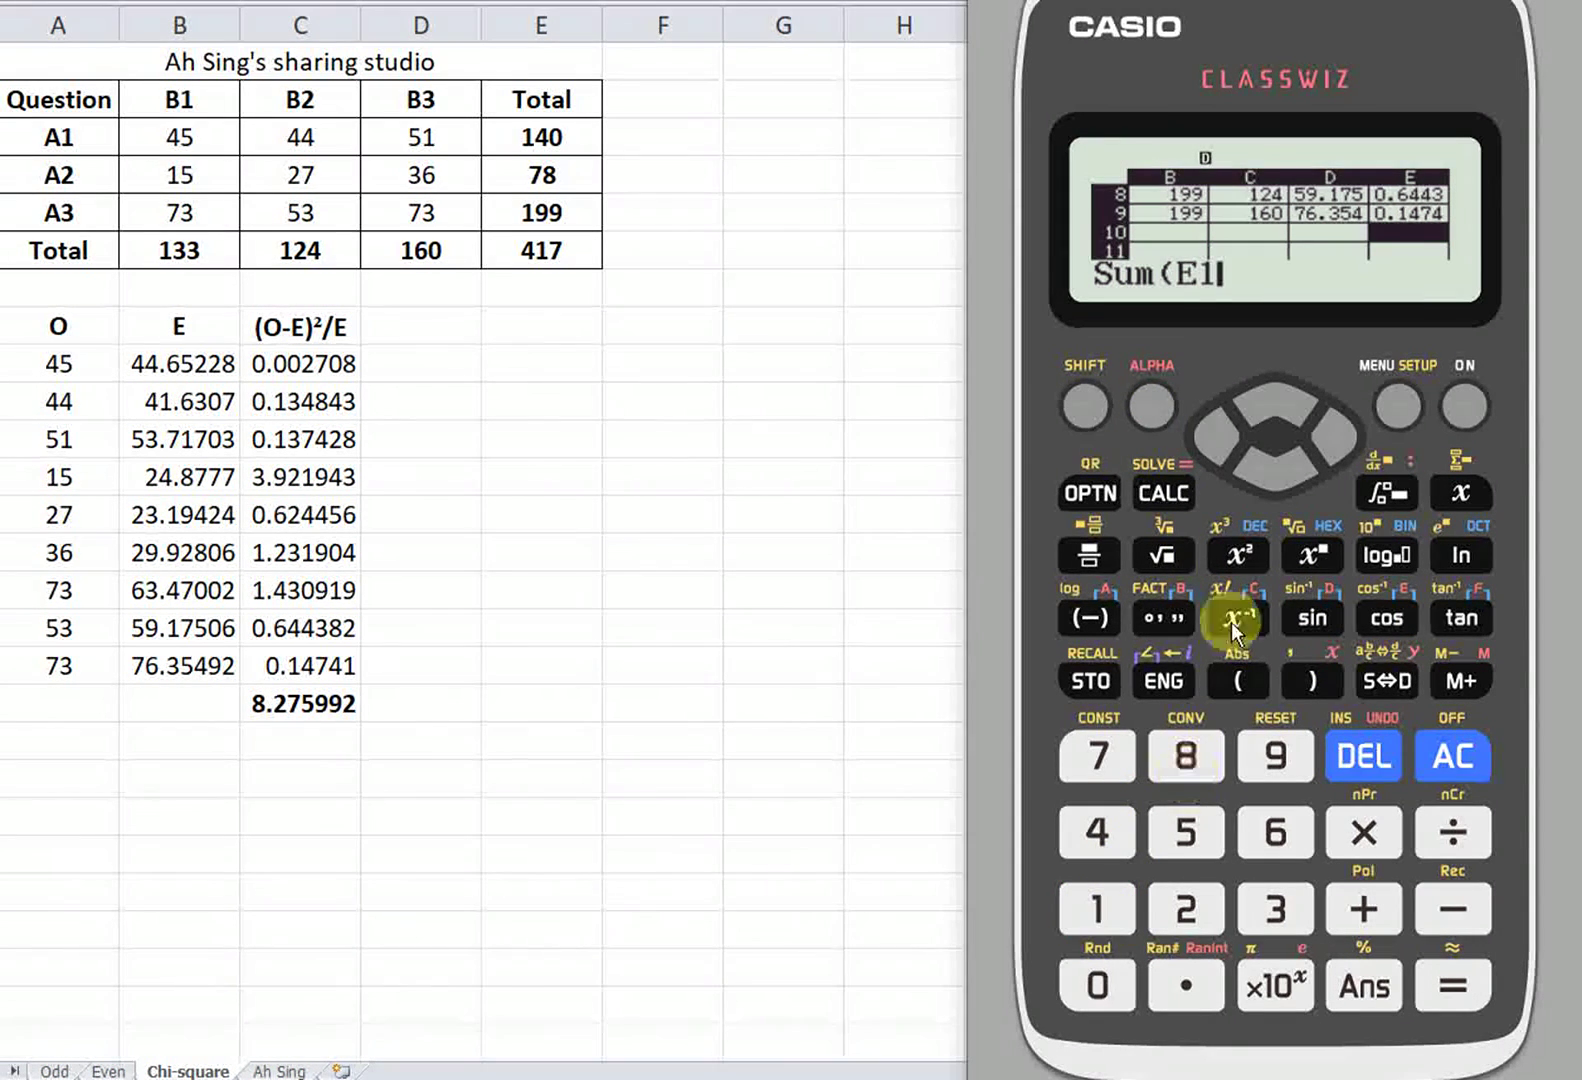
click(1149, 401)
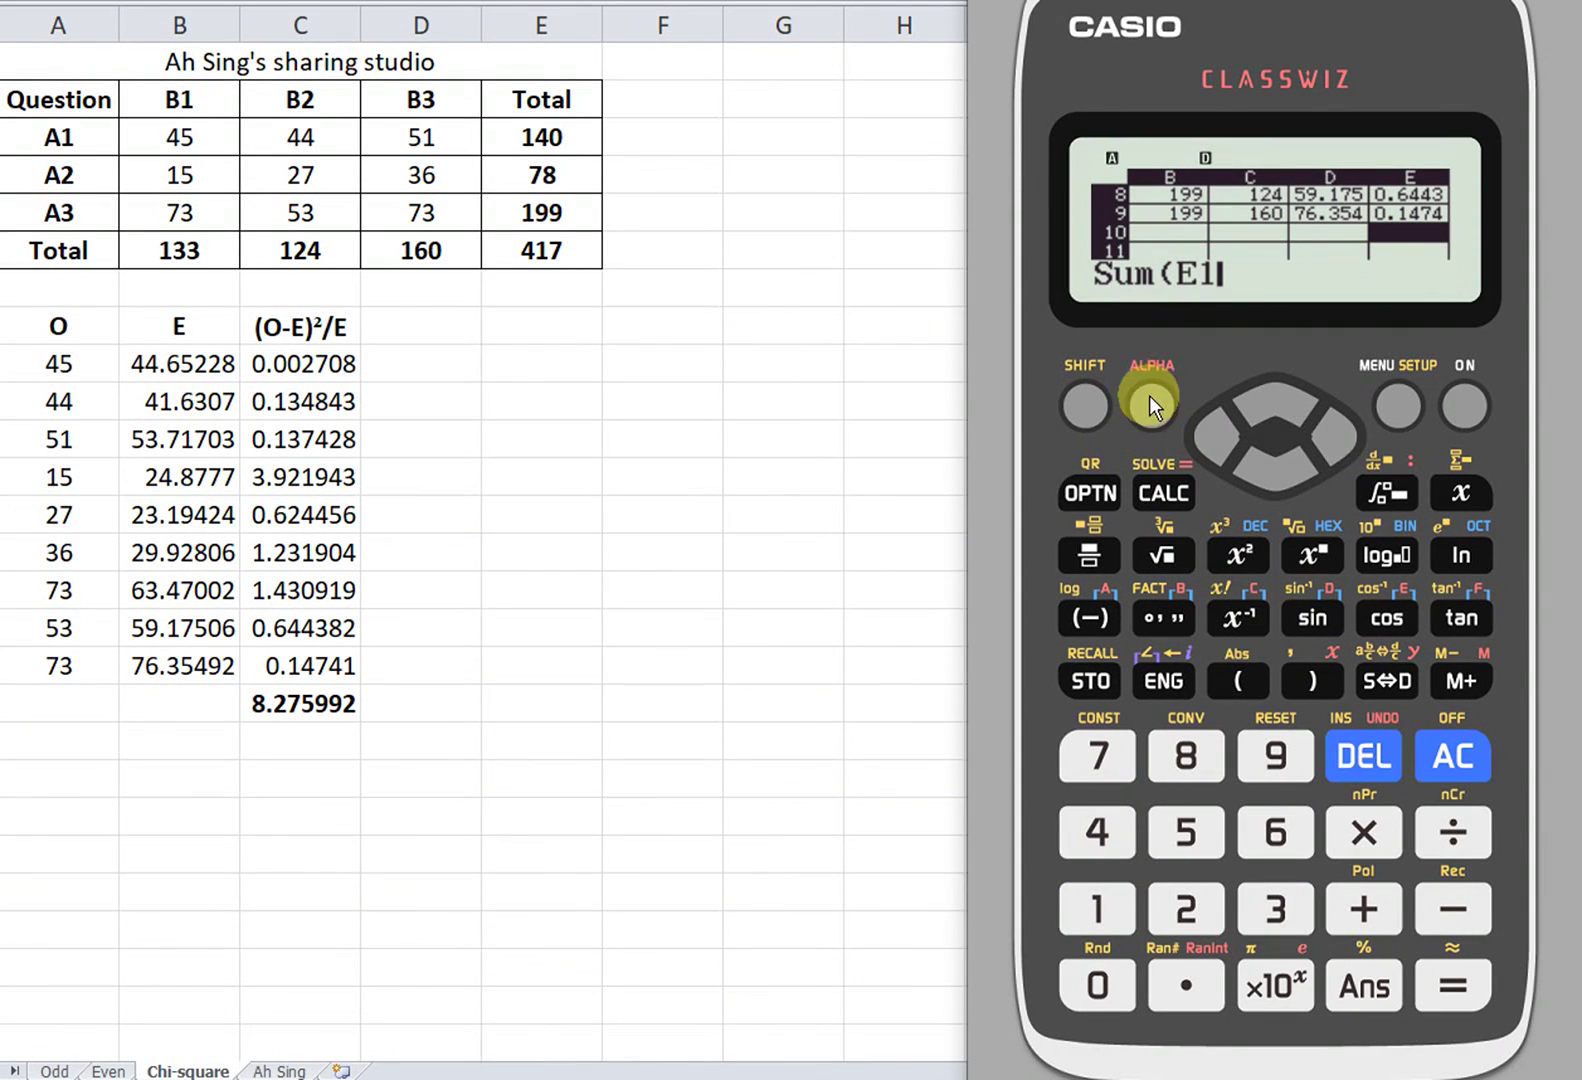
click(1397, 499)
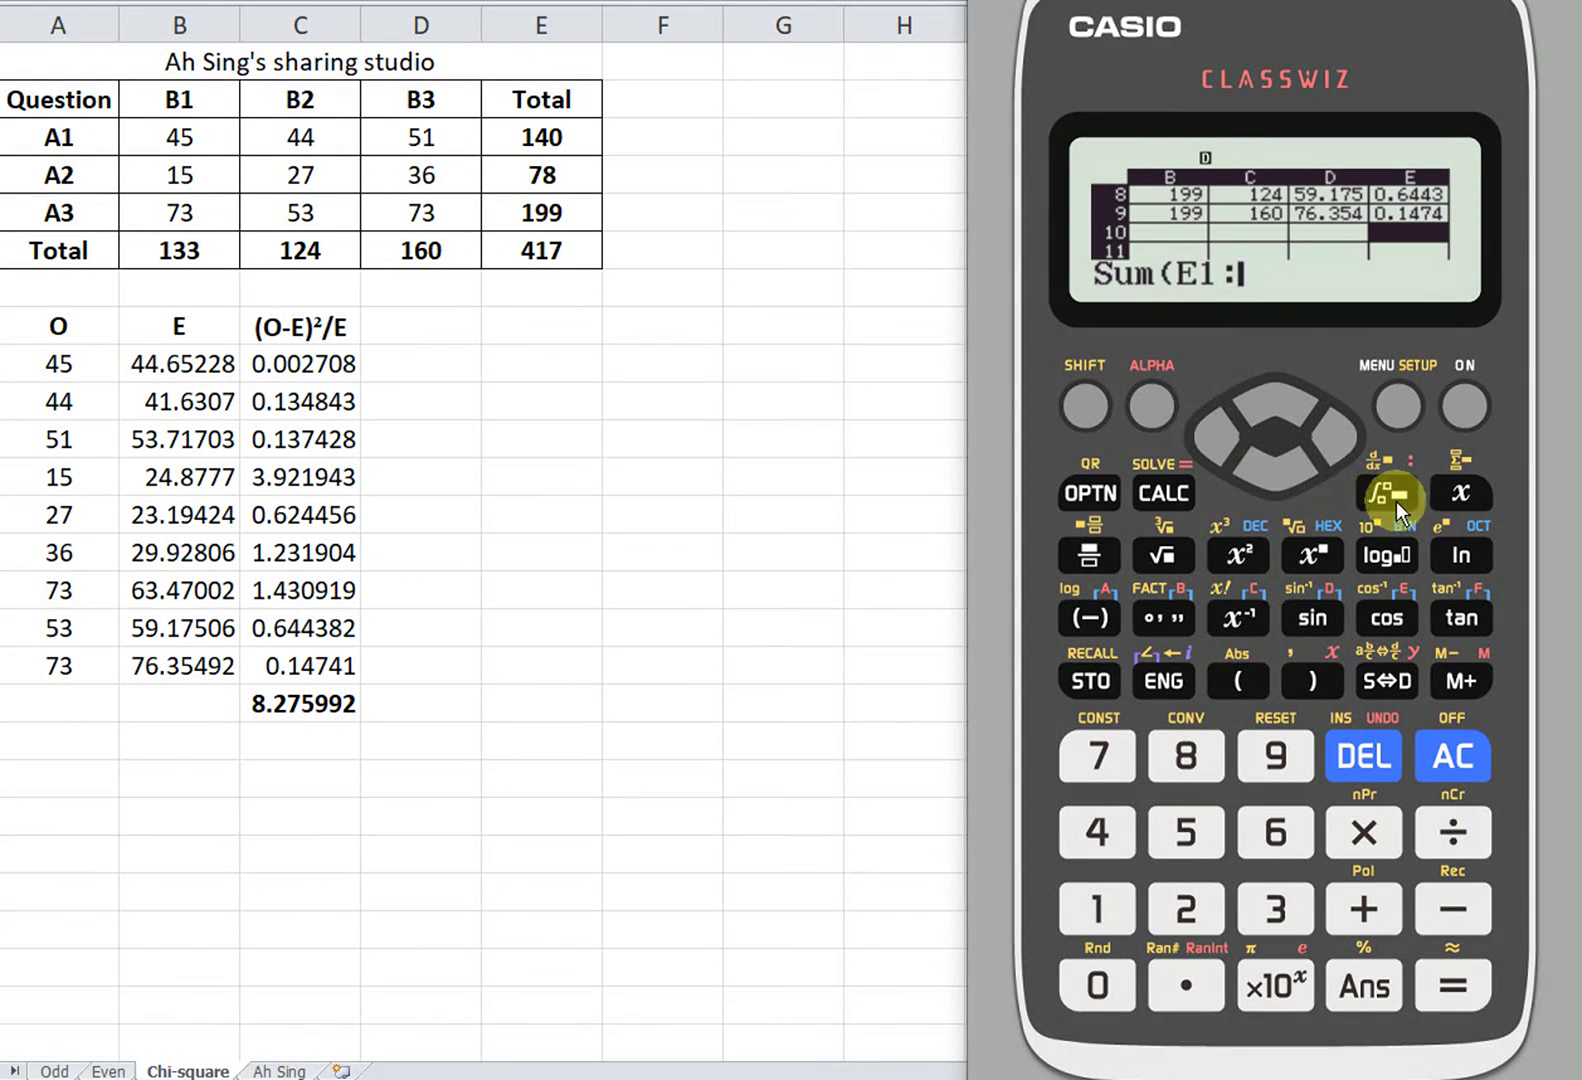
click(1160, 403)
click(1384, 614)
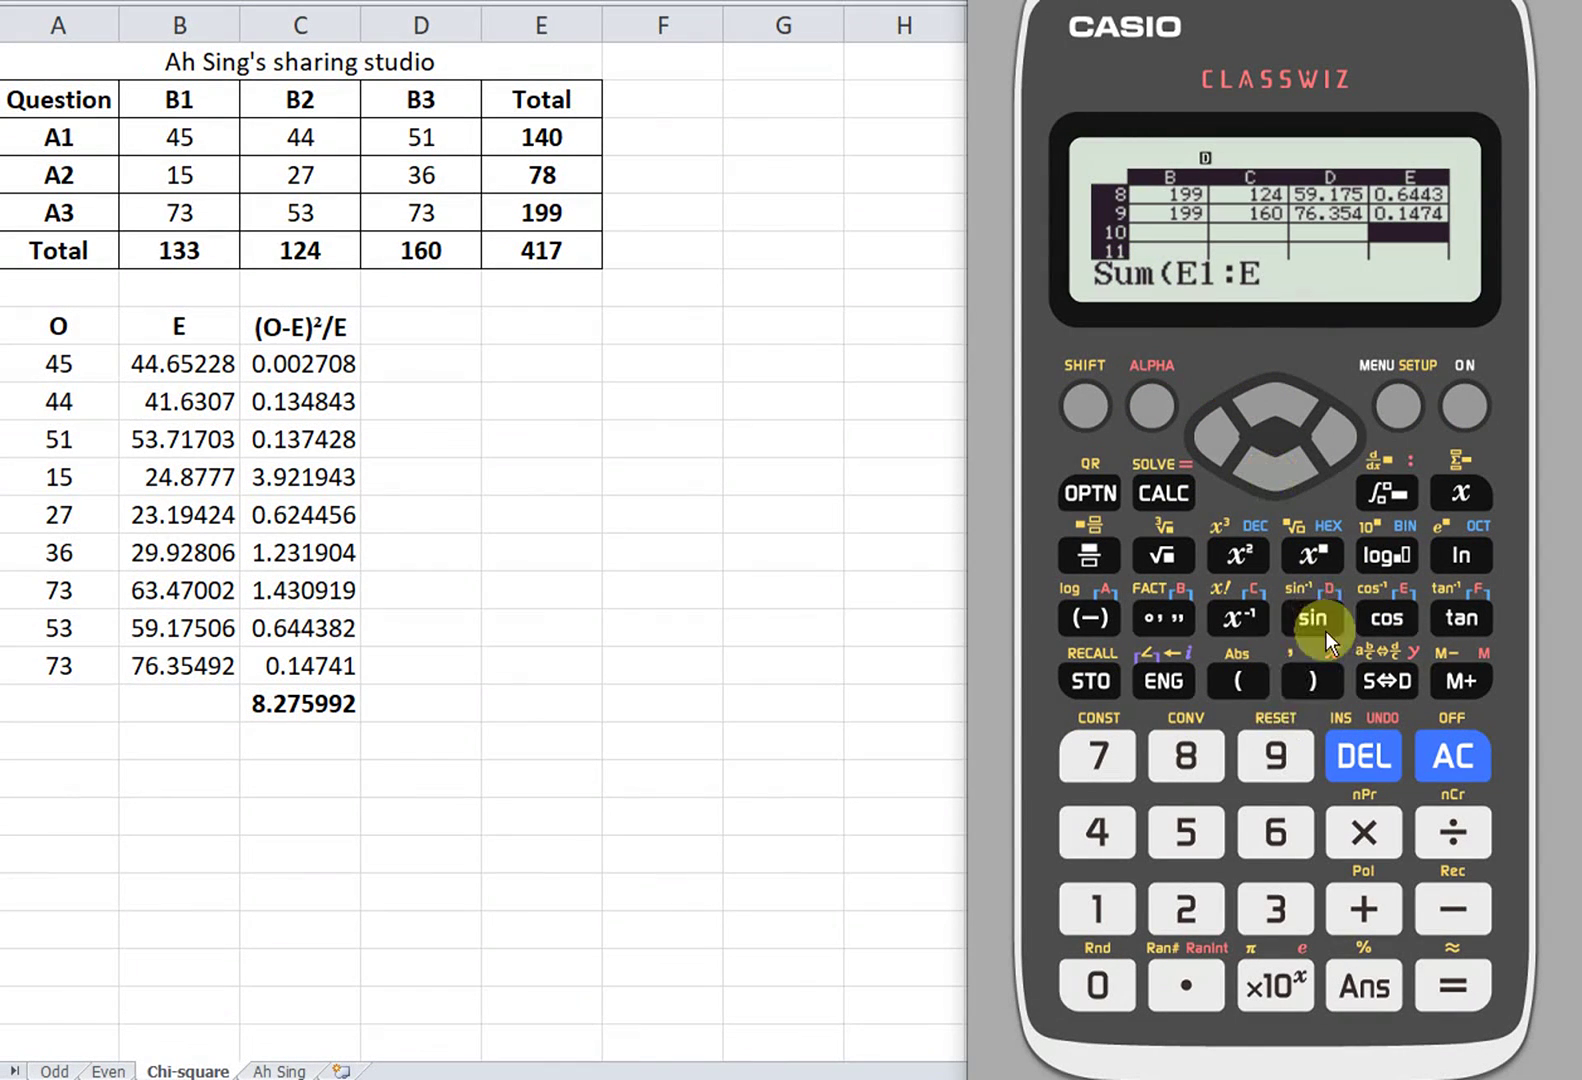
click(1274, 756)
click(1308, 684)
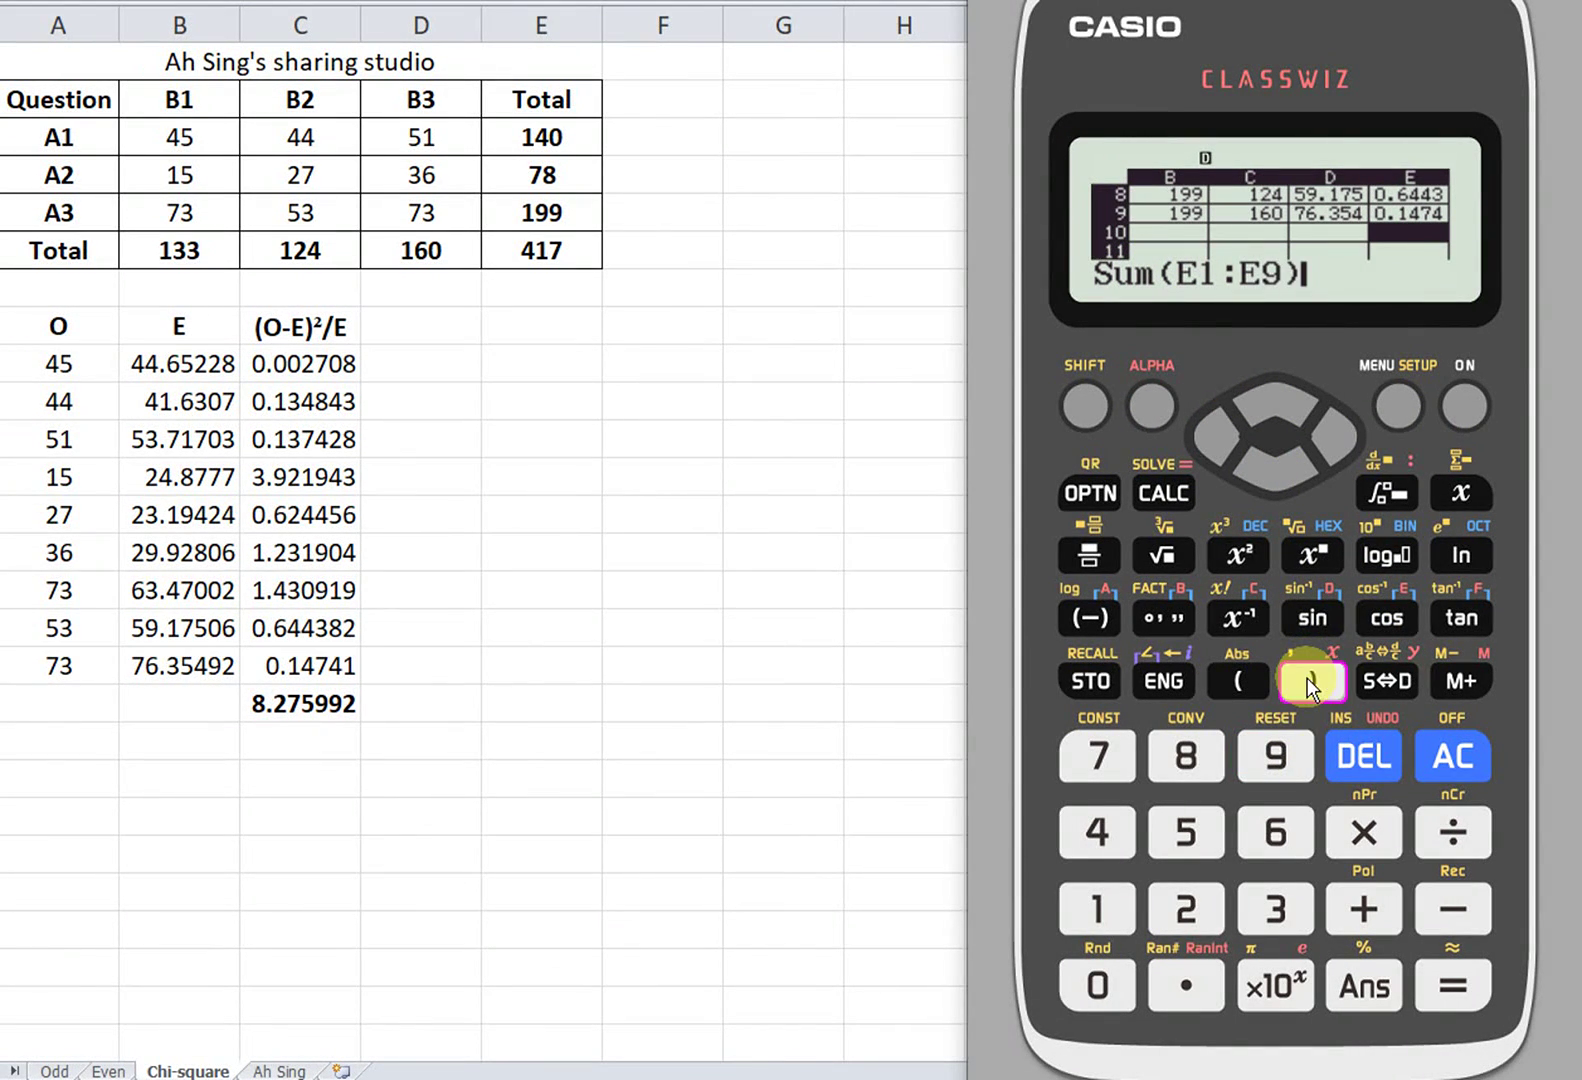
click(1454, 985)
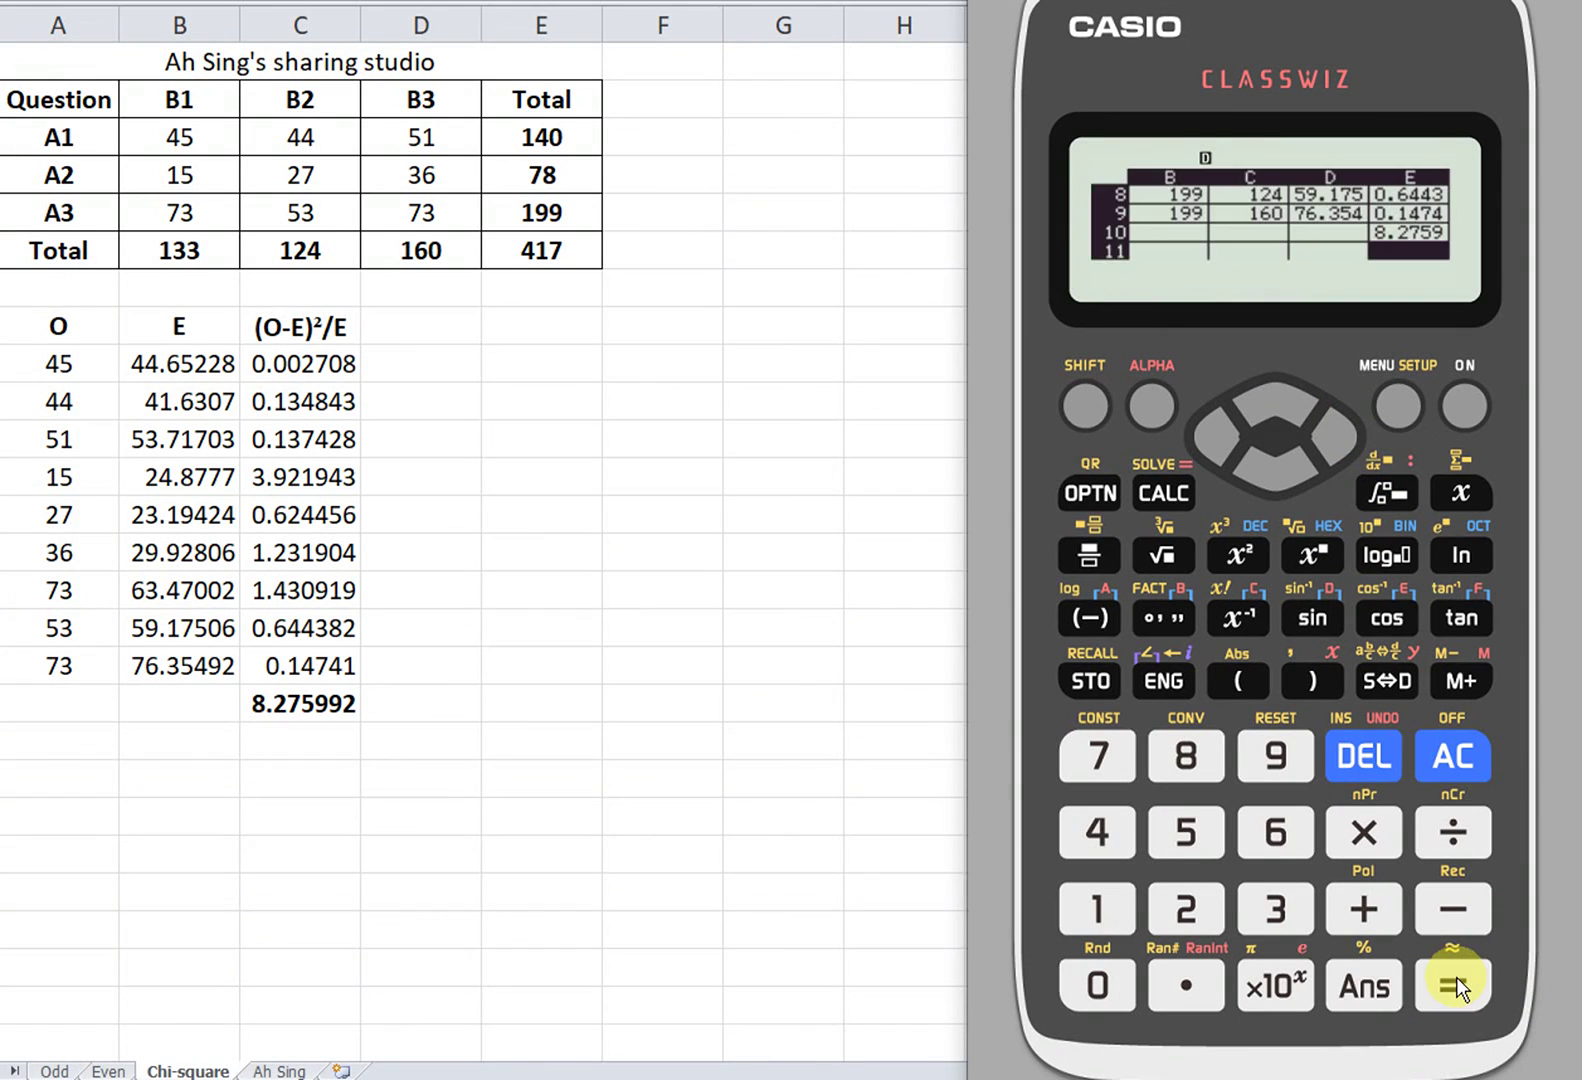
click(1279, 402)
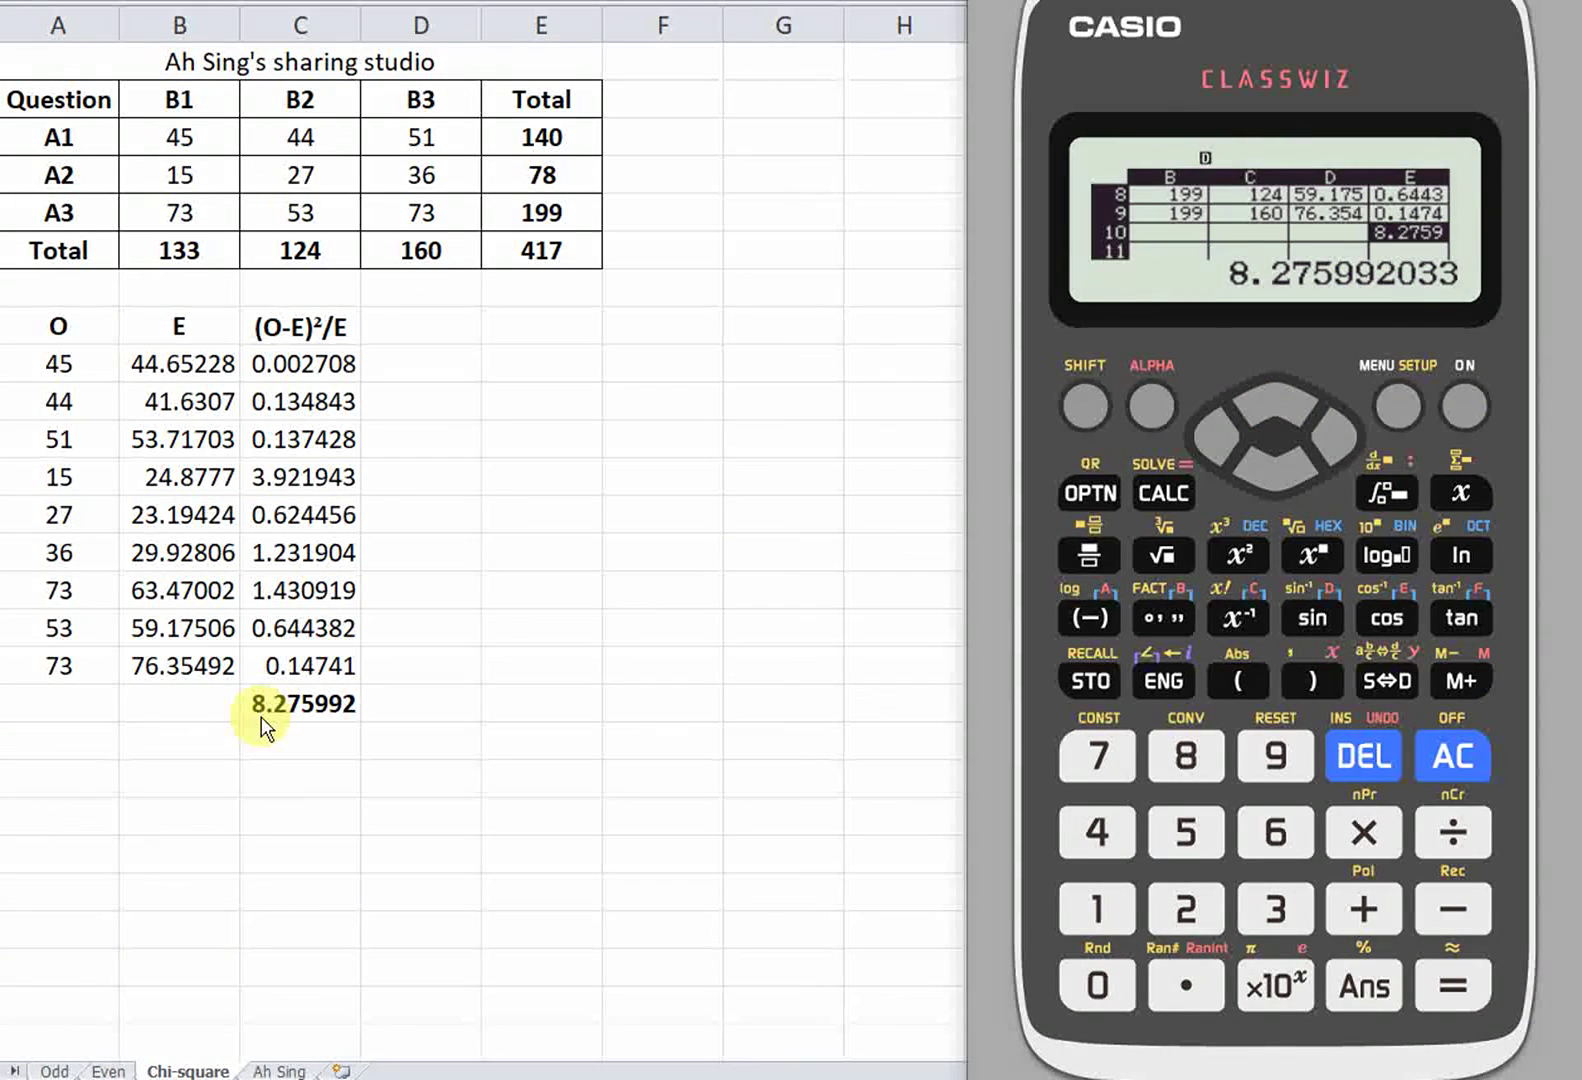